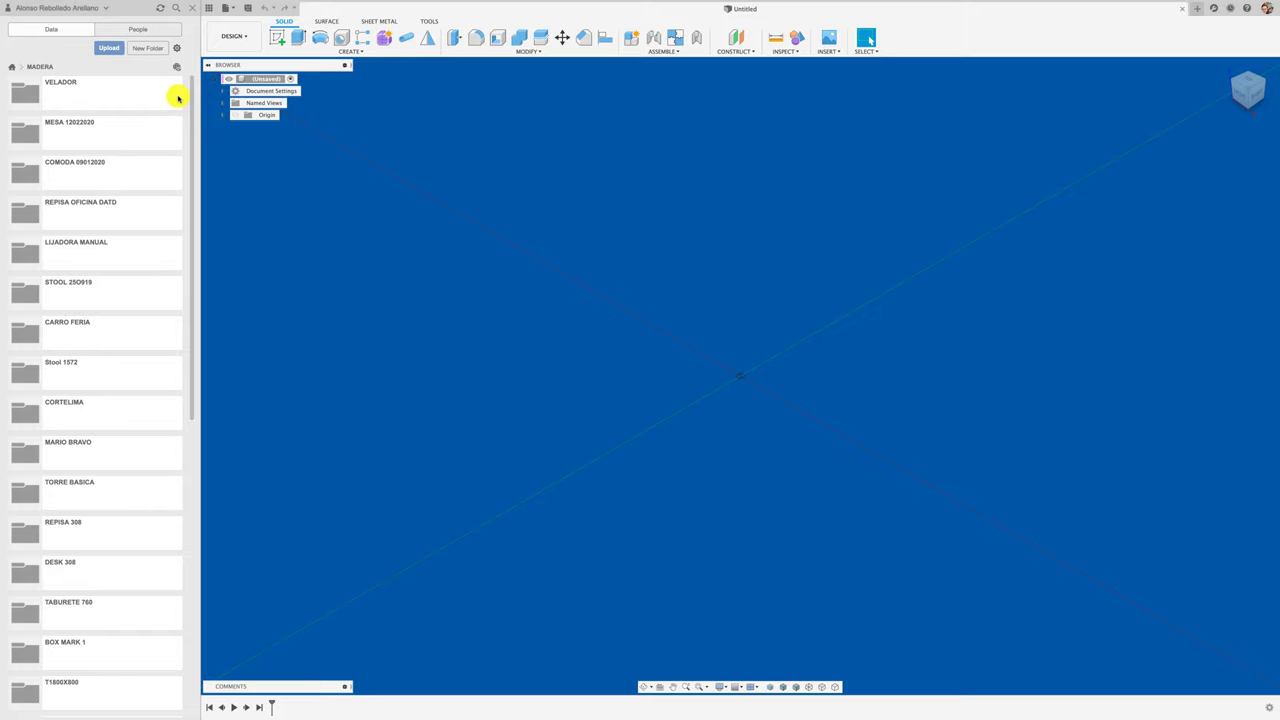
Return to All Projects and open JUGUETES, listing folders such as TREN 18 and BULLDOZER
click(11, 68)
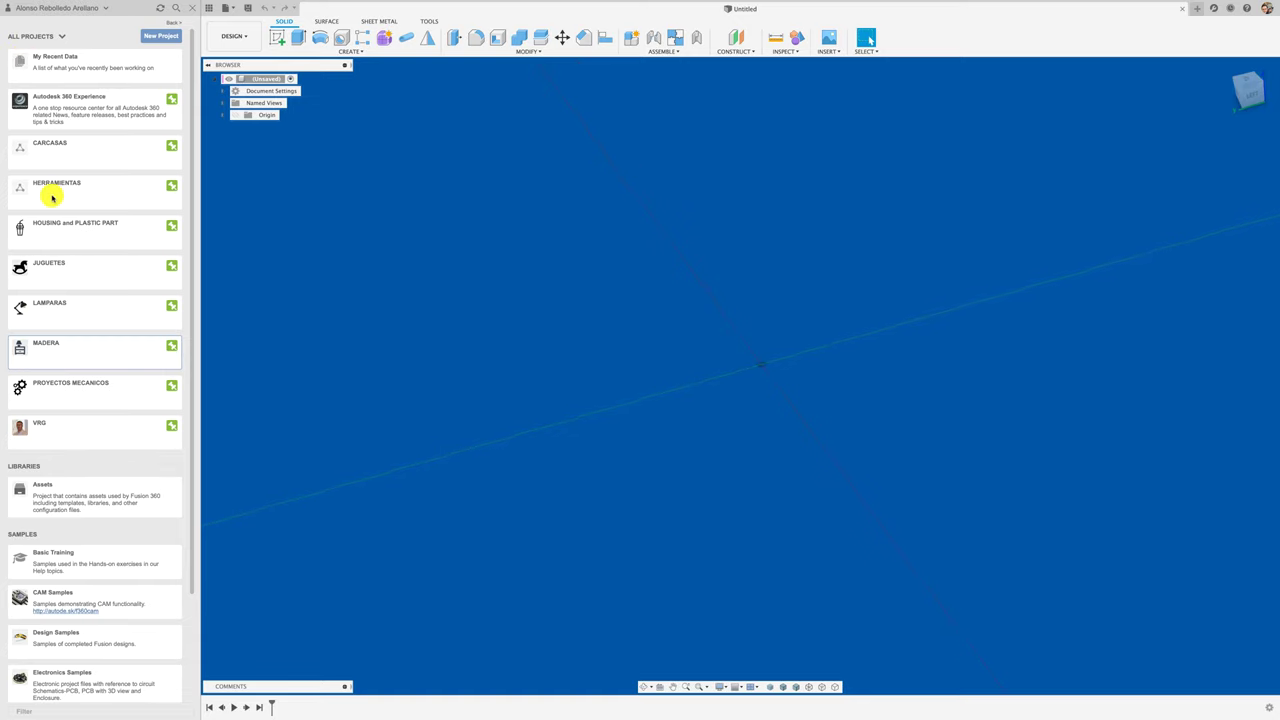
click(193, 9)
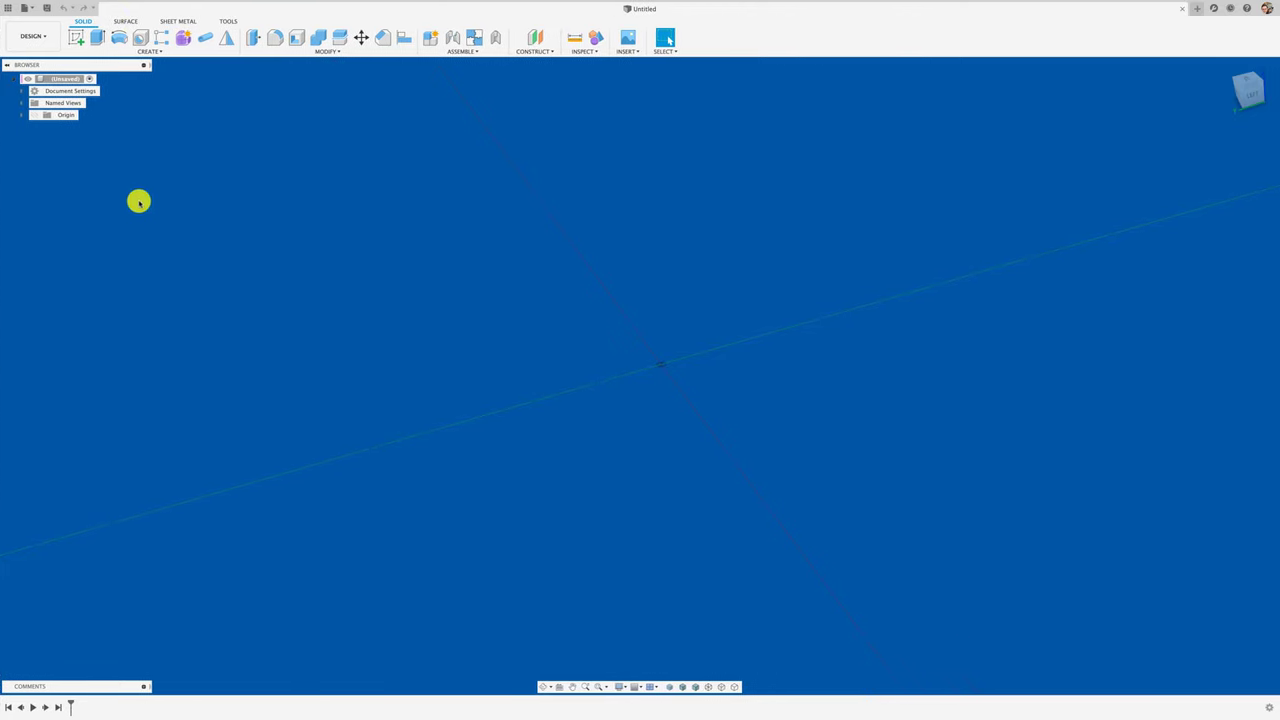
click(8, 8)
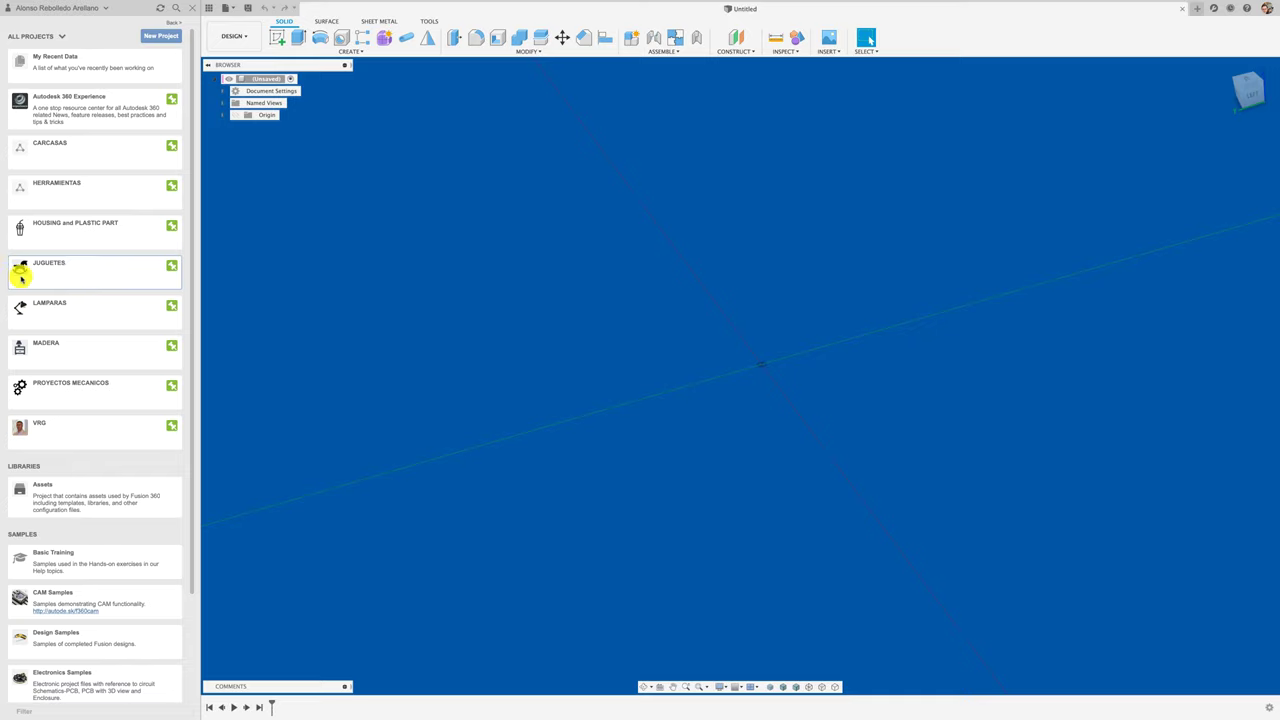
click(77, 274)
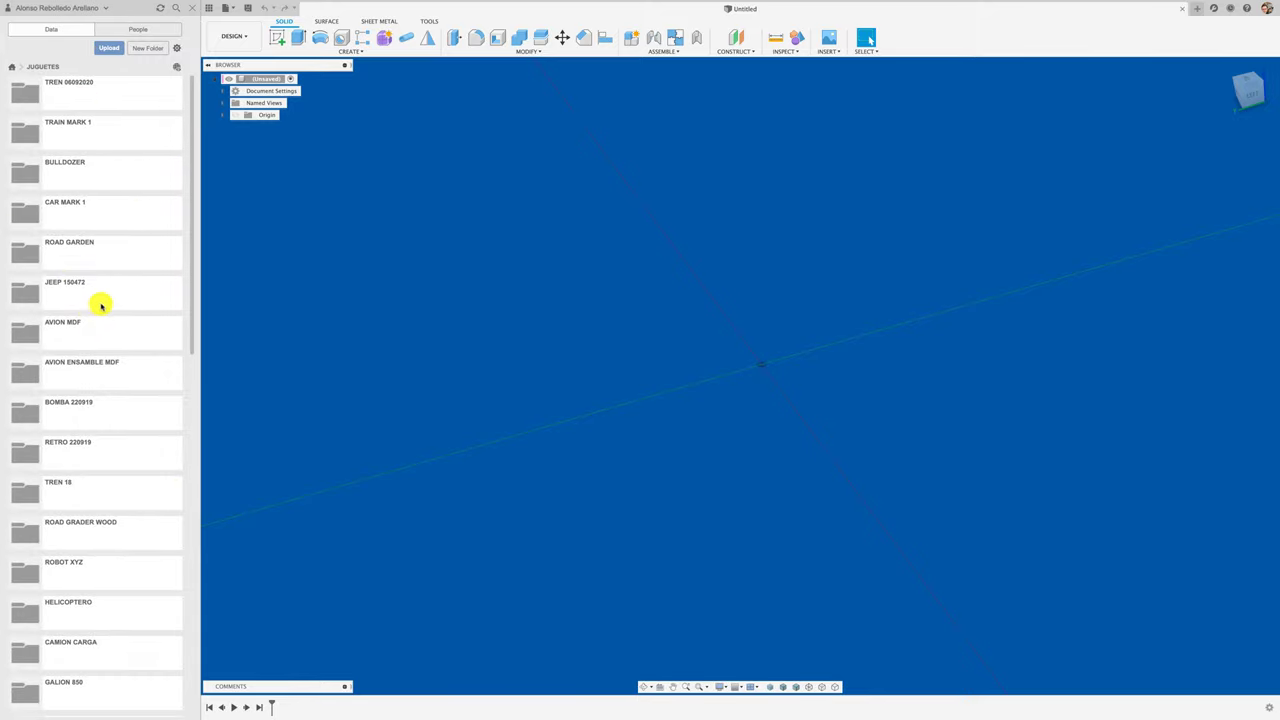
scroll(102, 300, down, 1)
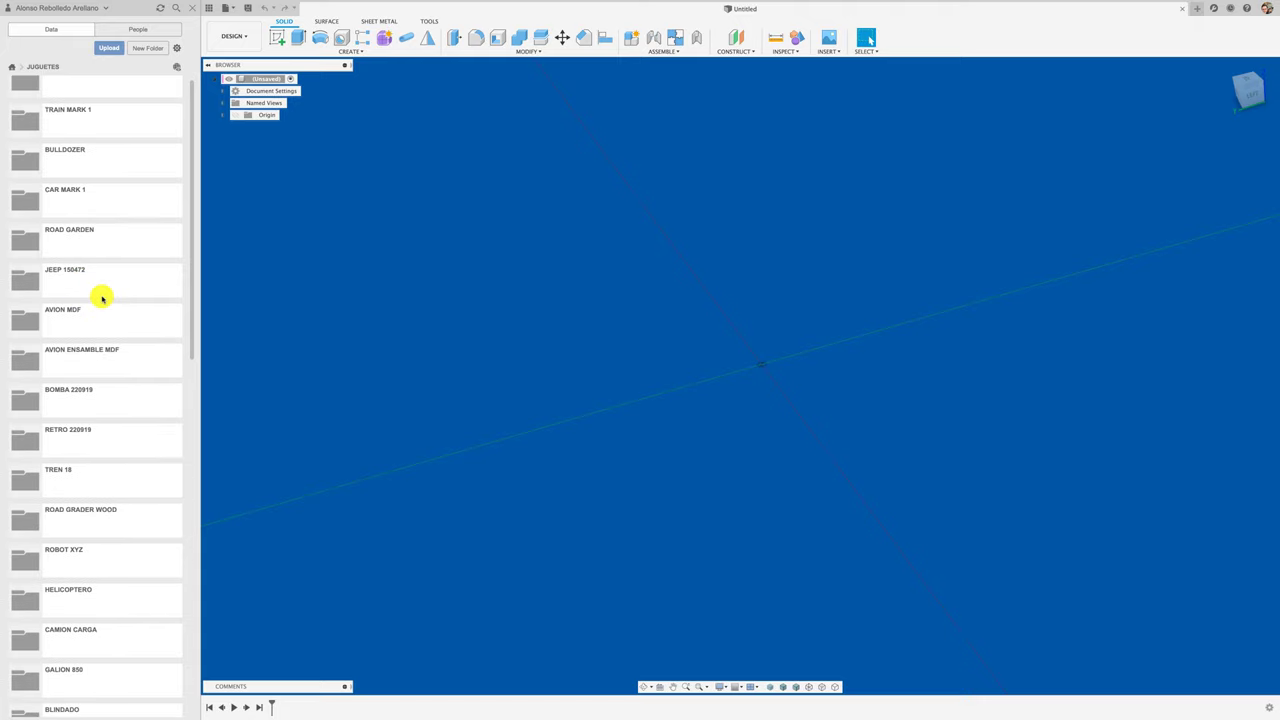
scroll(102, 298, up, 1)
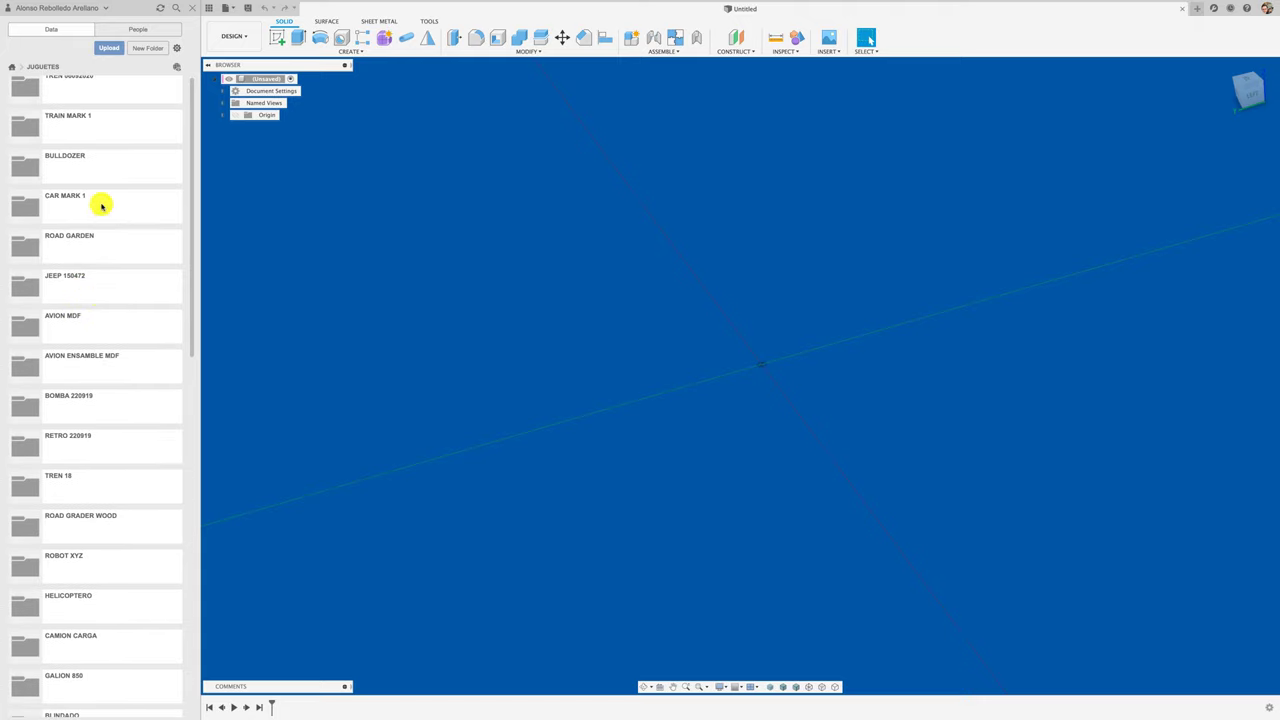
Open the BULLDOZER v20 design, then orbit, pan and zoom around the toy bulldozer
click(100, 166)
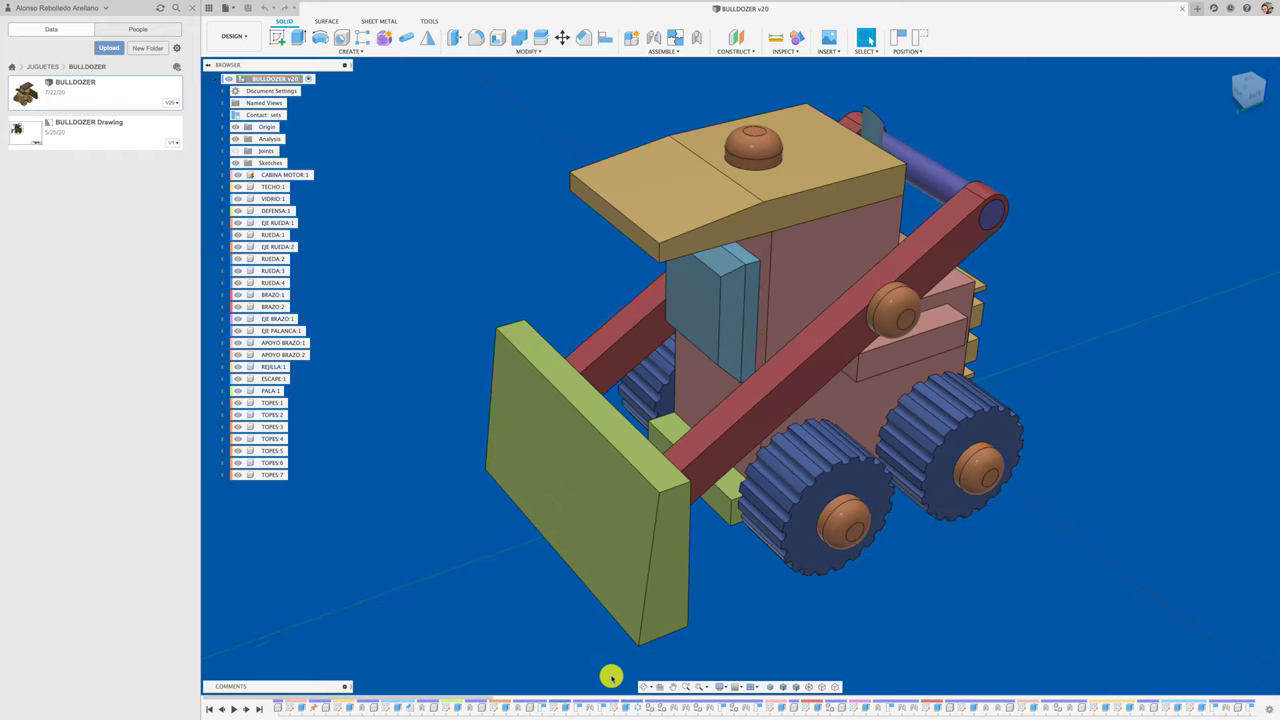
click(640, 689)
mouse_move(697, 469)
mouse_down()
mouse_move(754, 446)
mouse_move(706, 497)
mouse_up()
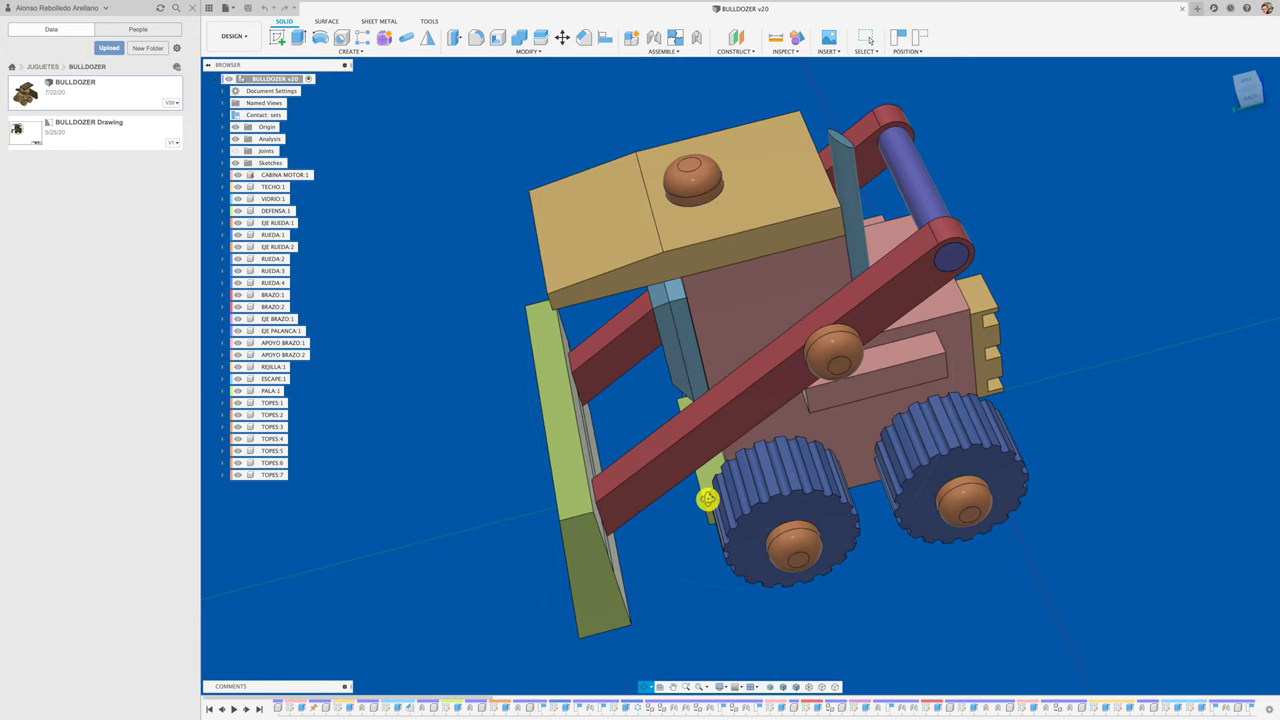
click(674, 686)
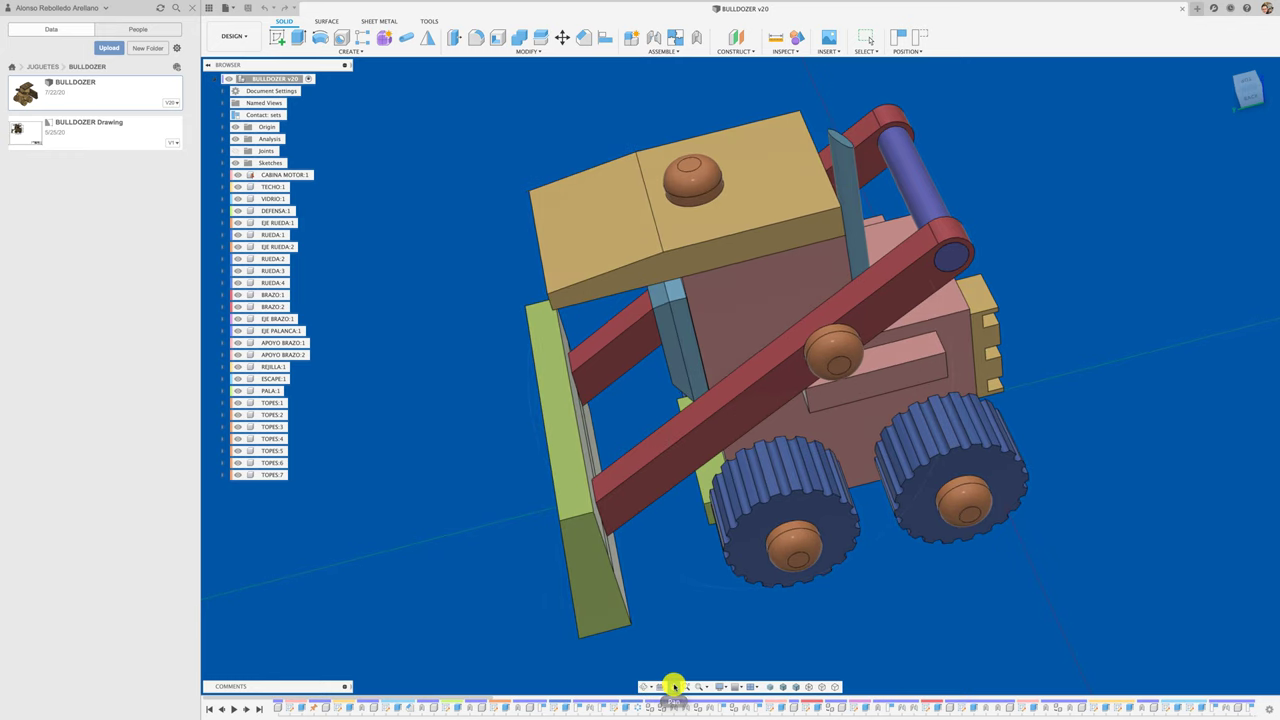
click(674, 686)
mouse_move(700, 566)
mouse_down()
mouse_move(795, 549)
mouse_move(700, 557)
mouse_up()
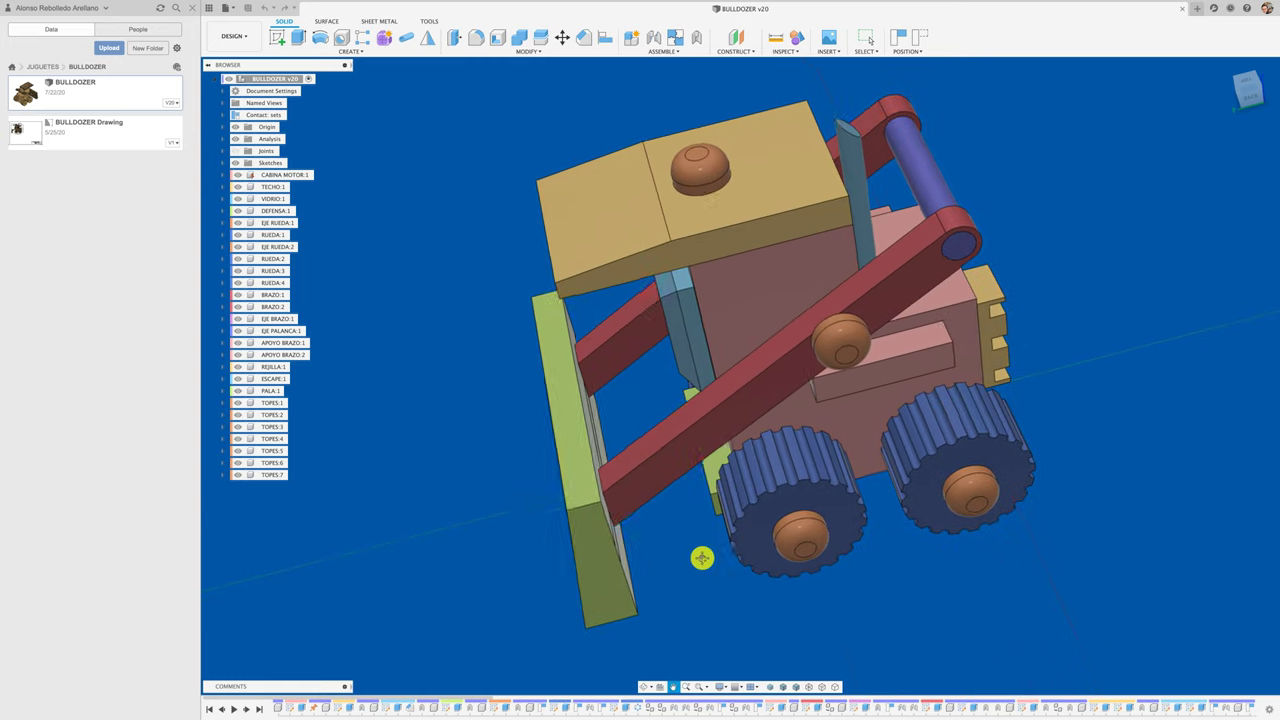
click(684, 686)
mouse_move(717, 491)
mouse_down()
mouse_move(731, 463)
mouse_move(751, 500)
mouse_move(737, 443)
mouse_move(748, 514)
mouse_up()
click(706, 688)
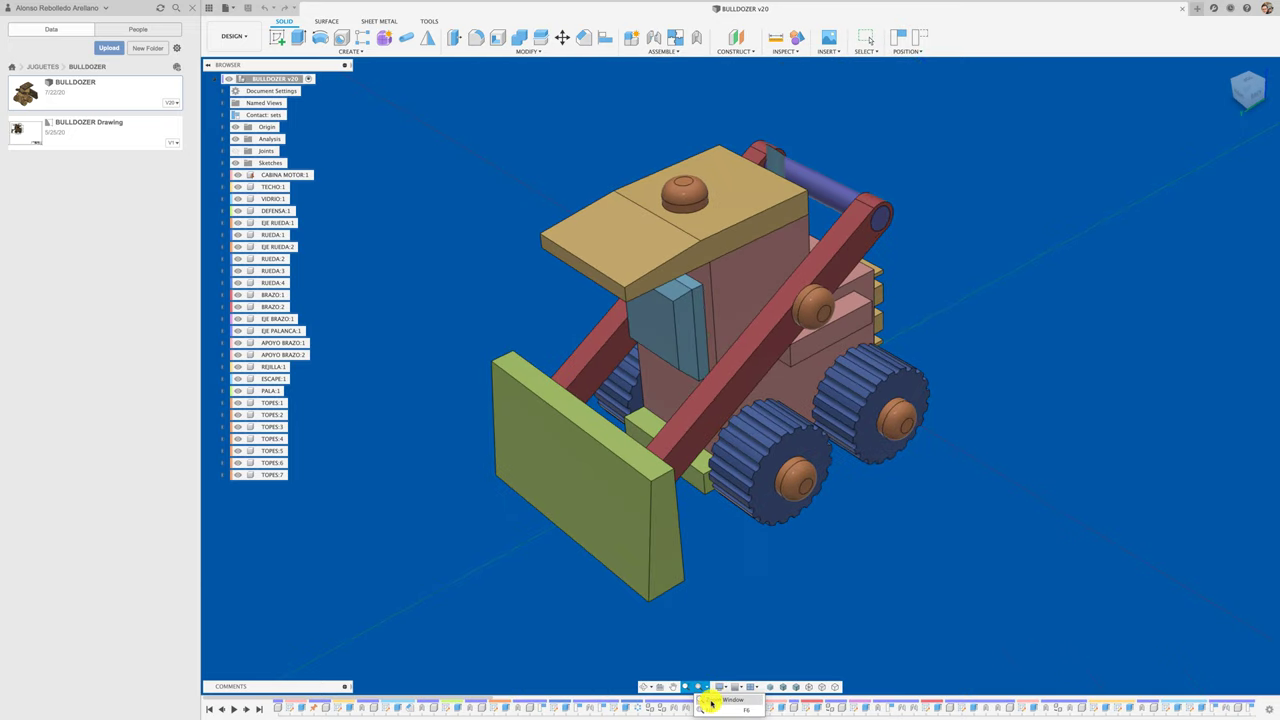
click(714, 699)
drag(537, 340, 674, 460)
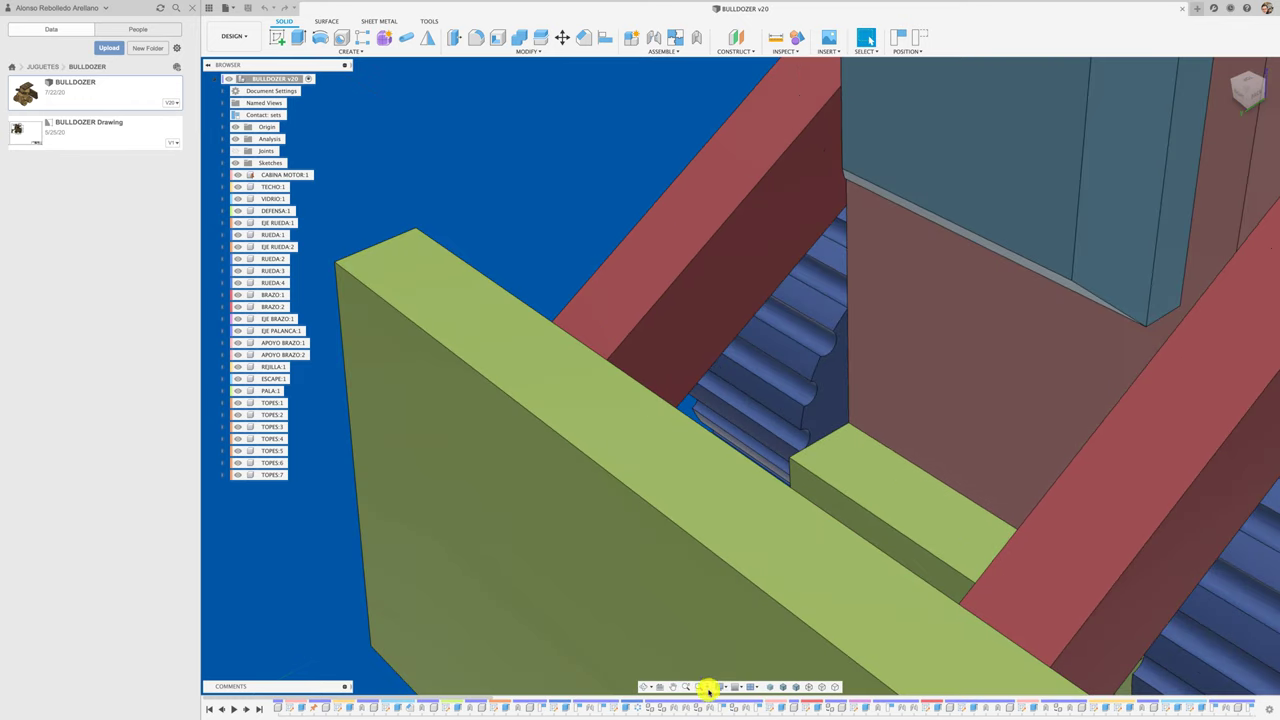
click(705, 688)
click(711, 708)
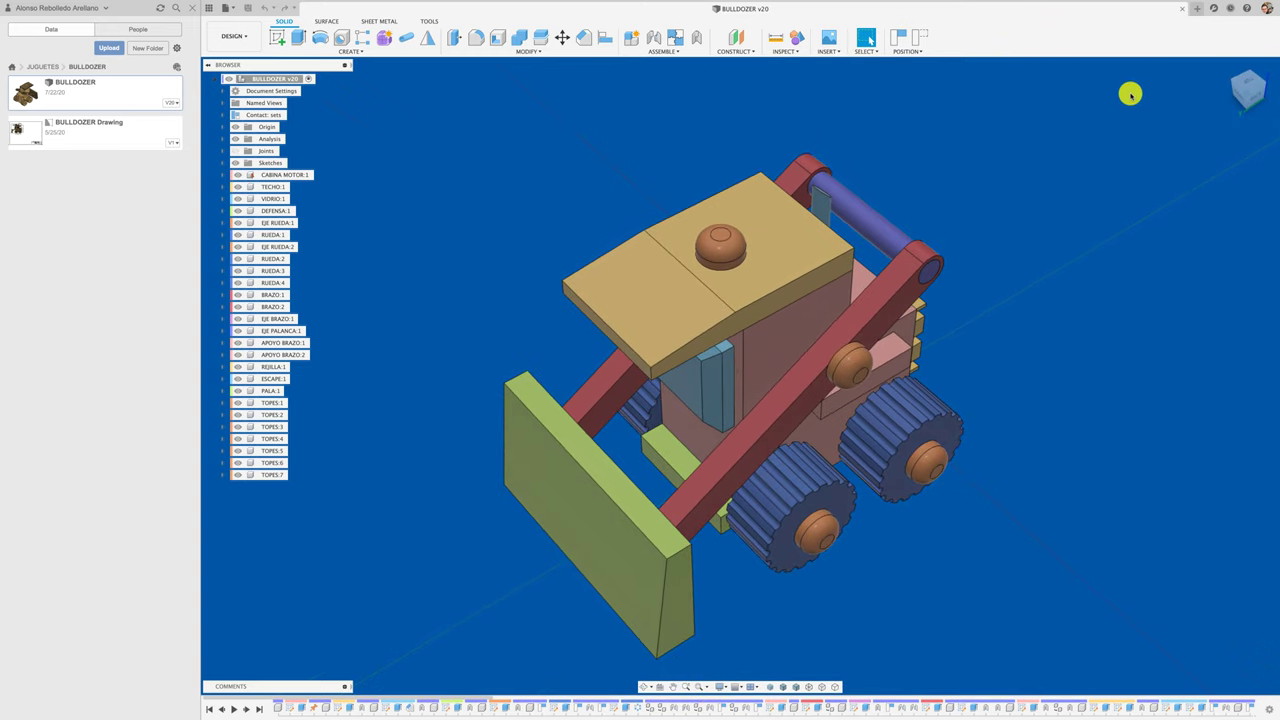
click(1206, 79)
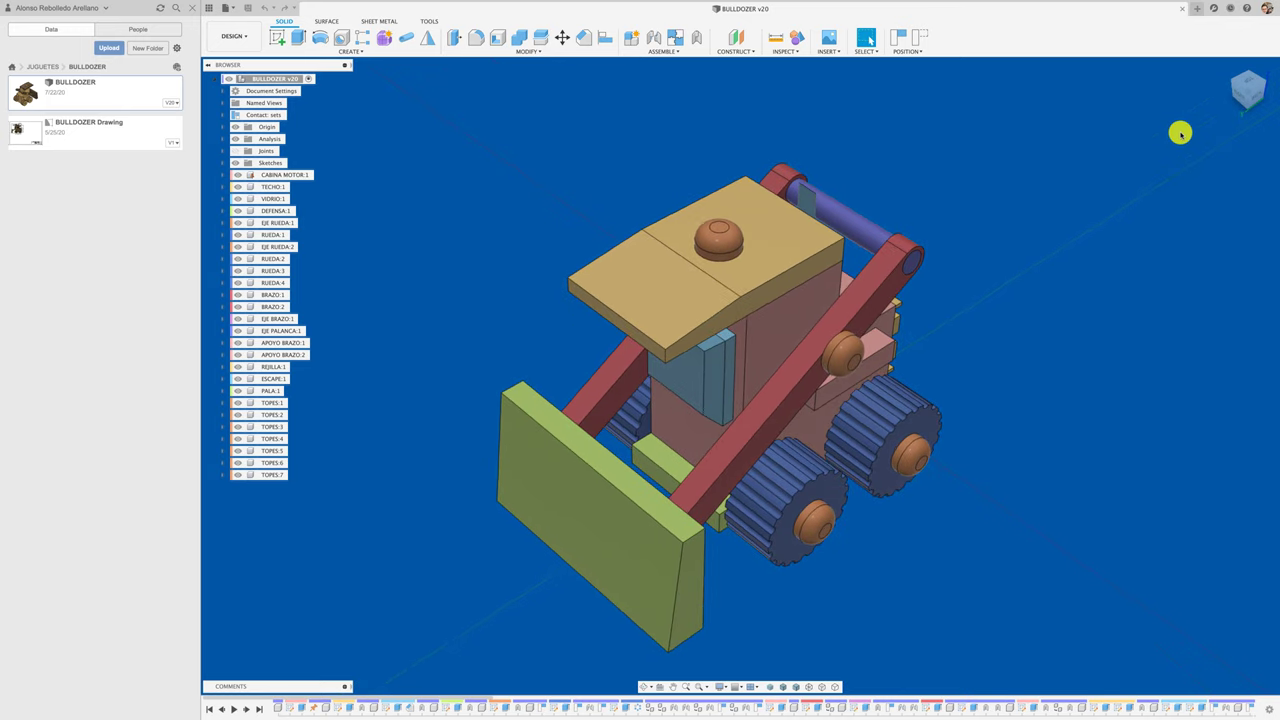
click(1250, 86)
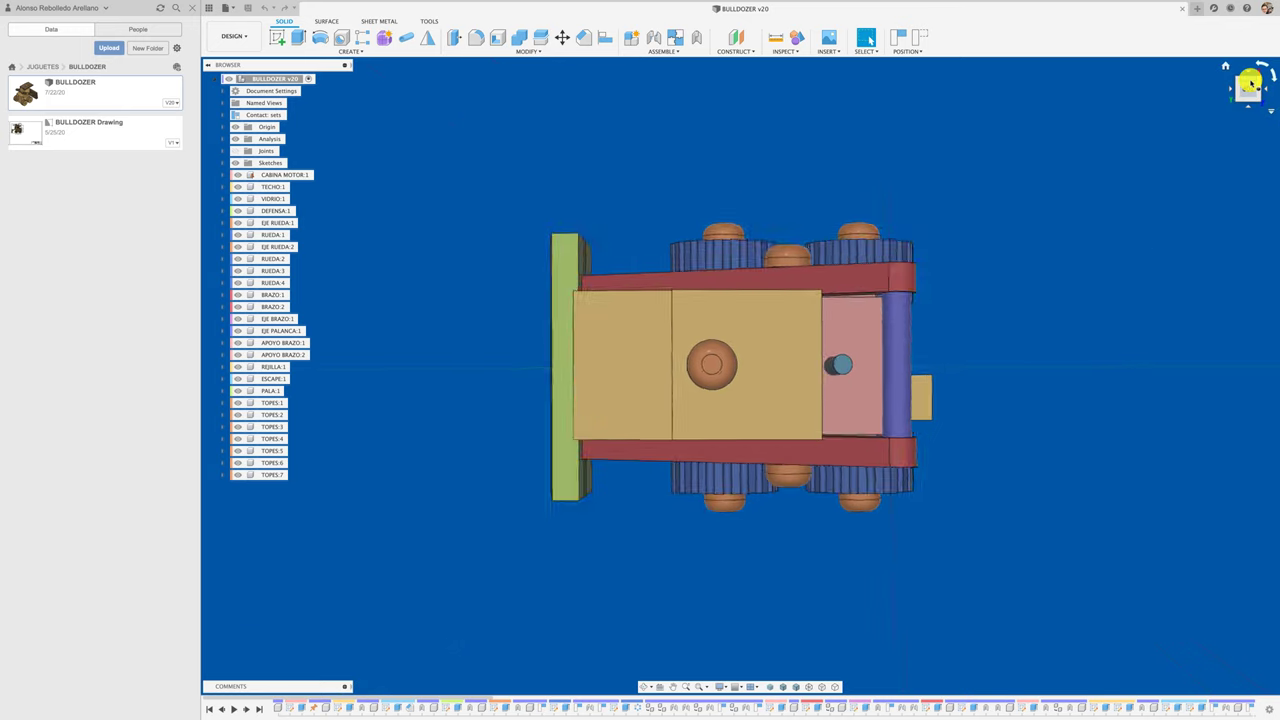
click(1247, 108)
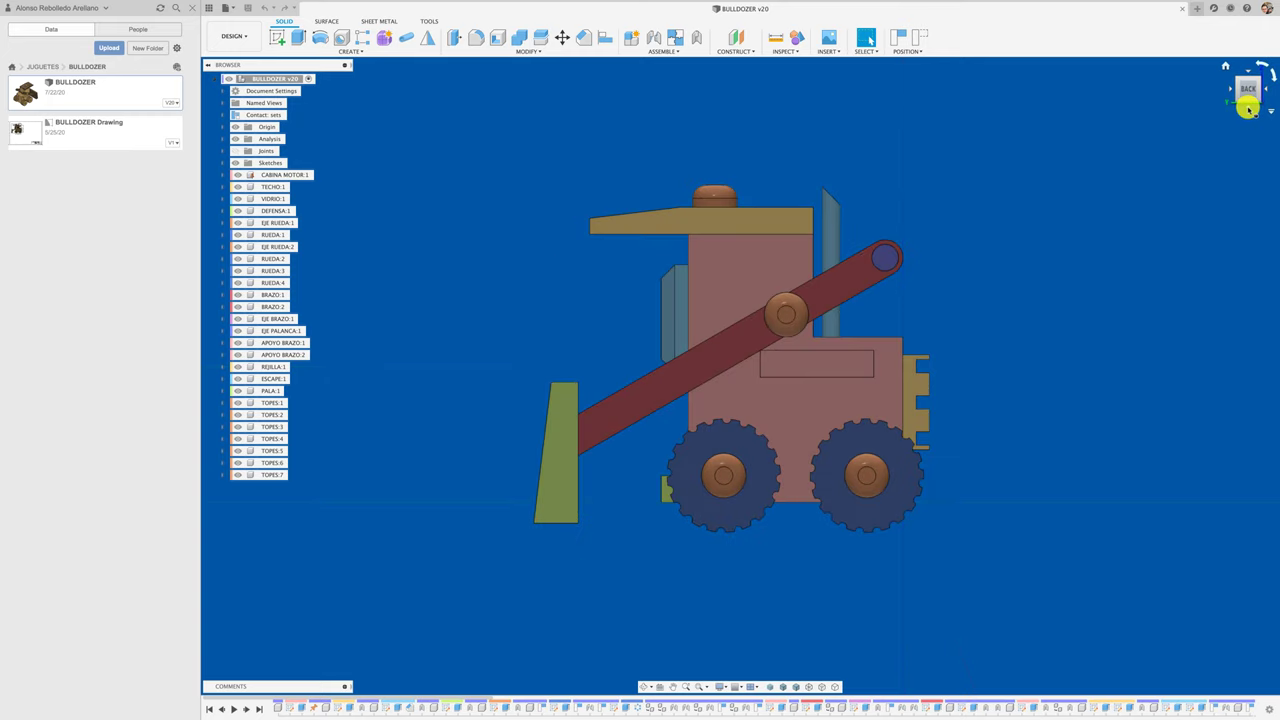
click(1247, 108)
click(1247, 108)
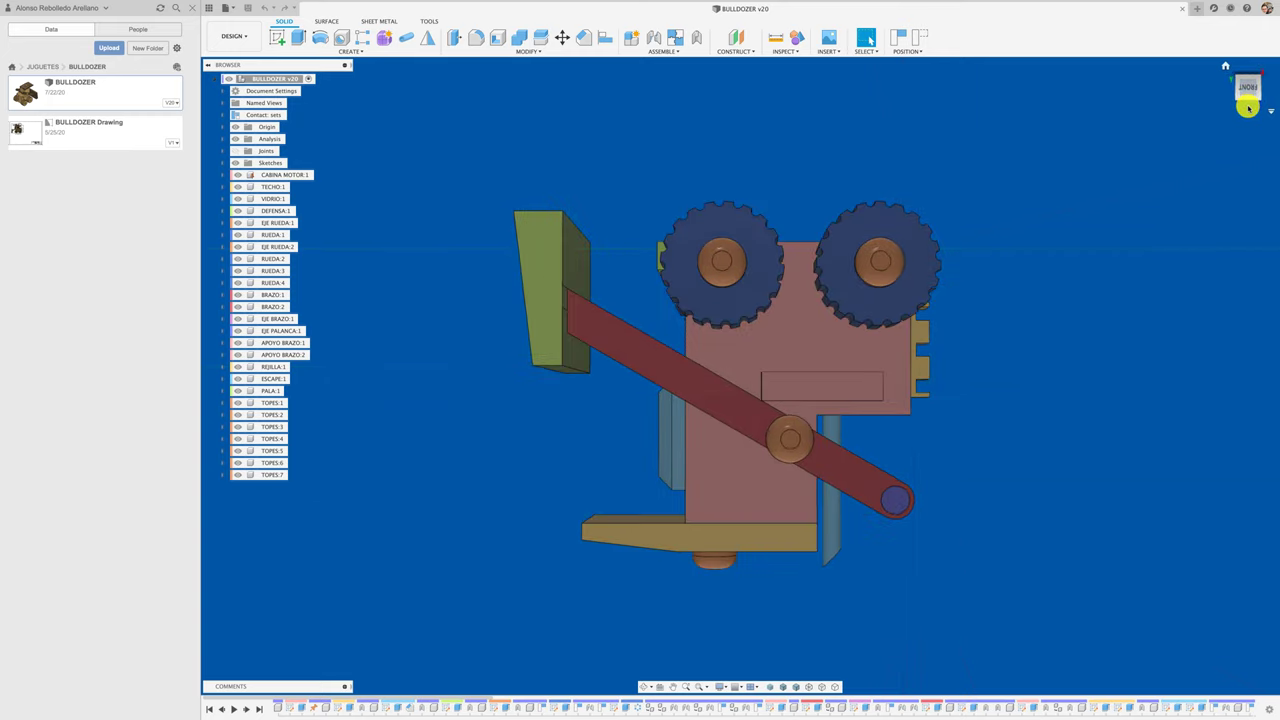
click(1248, 108)
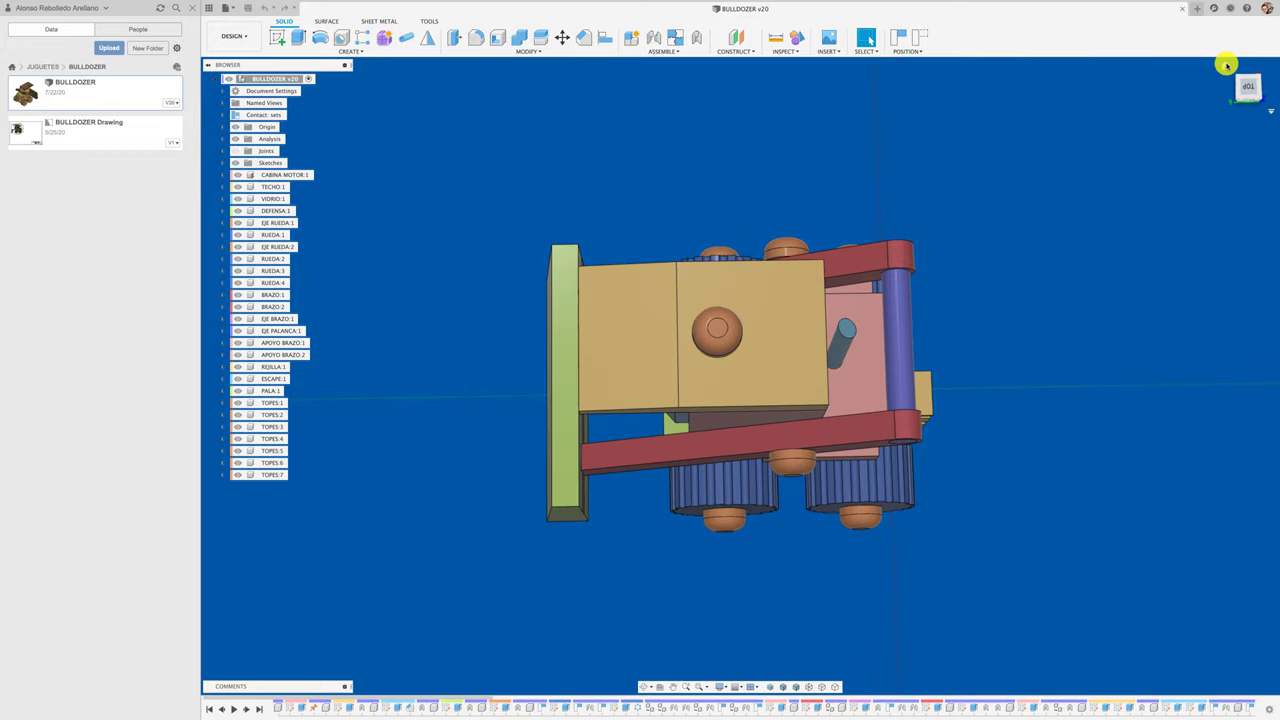
click(1226, 65)
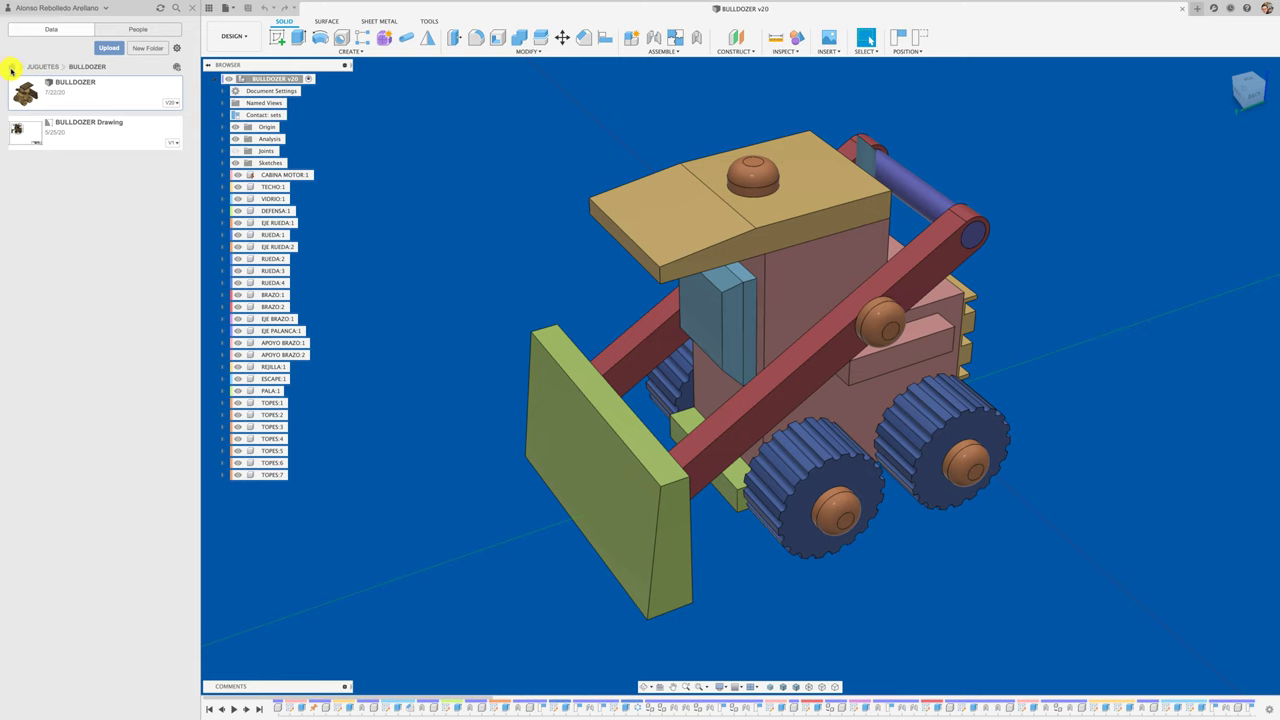
Close the bulldozer design and create a new folder in the MADERA project
click(13, 68)
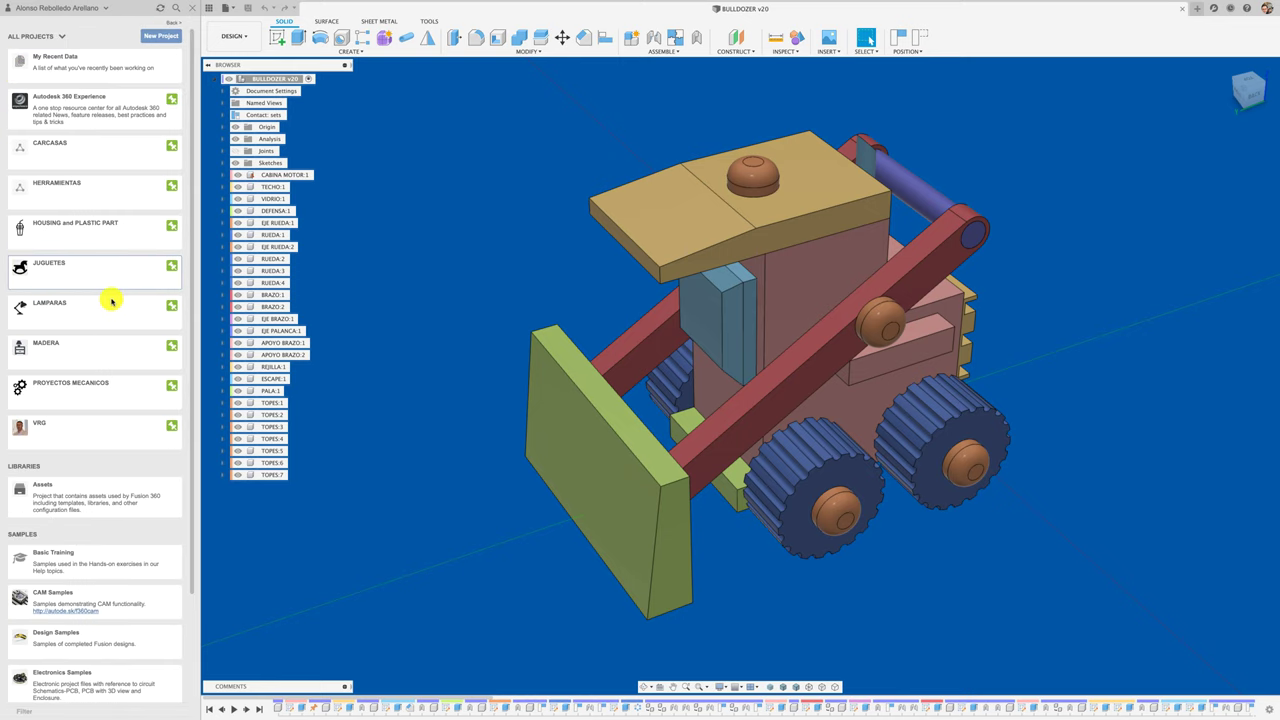
click(1183, 9)
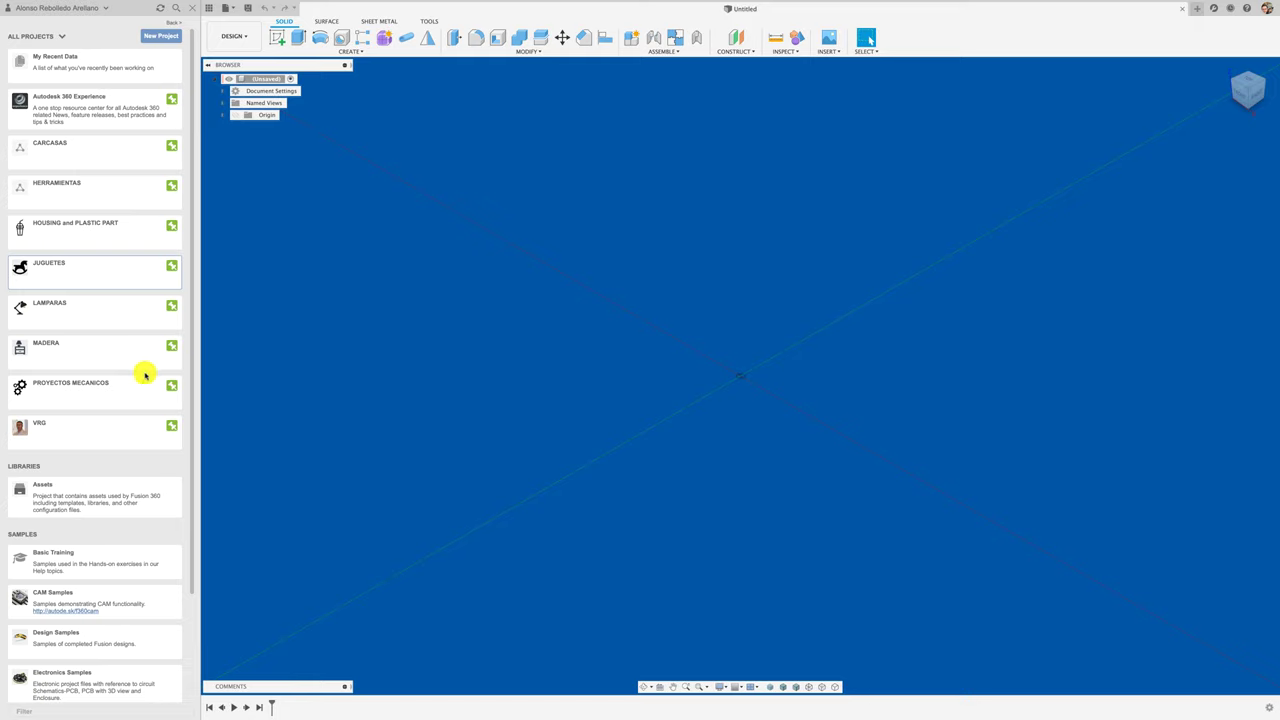
click(86, 357)
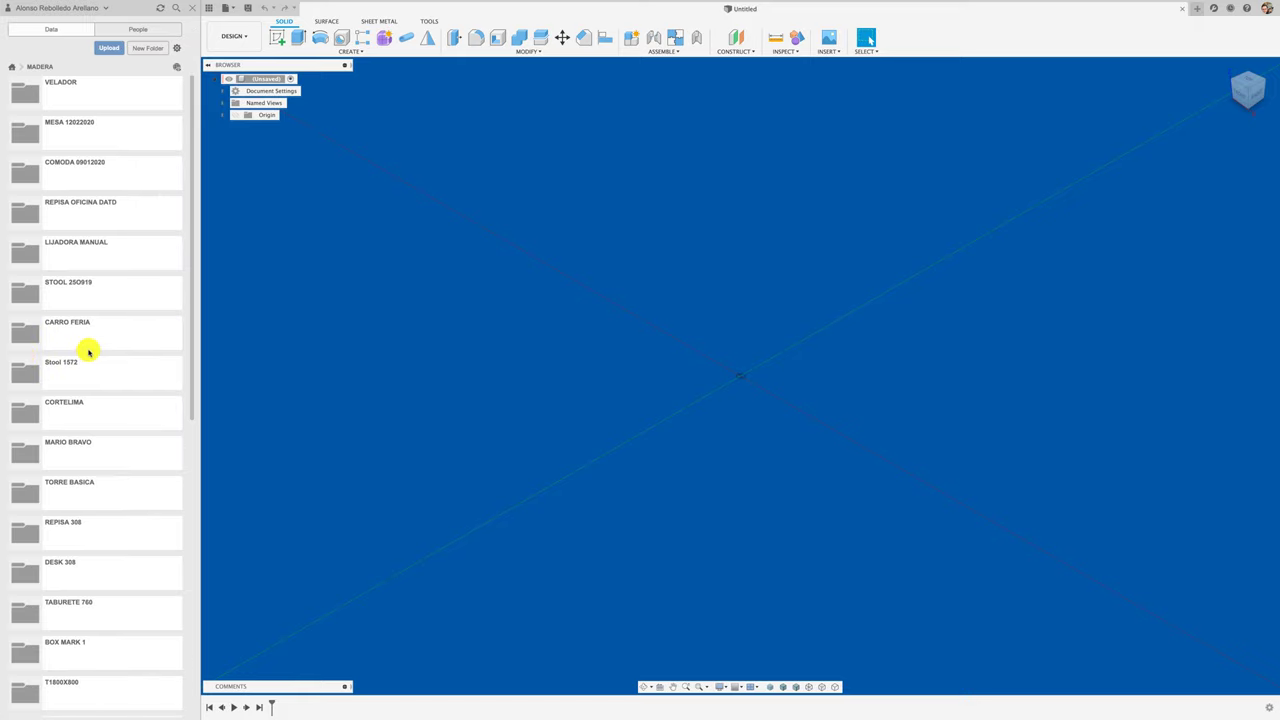
click(150, 50)
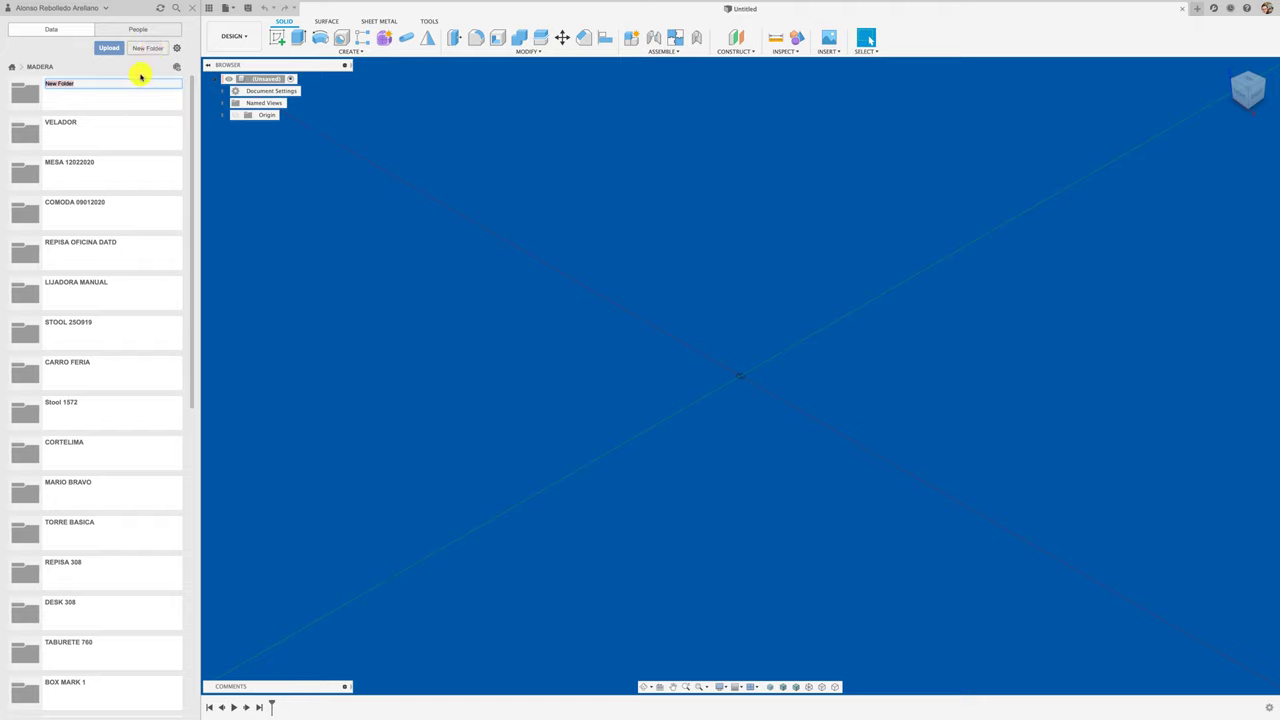
Name the new folder PERGOLA PYMELAB and open it
text(PERG)
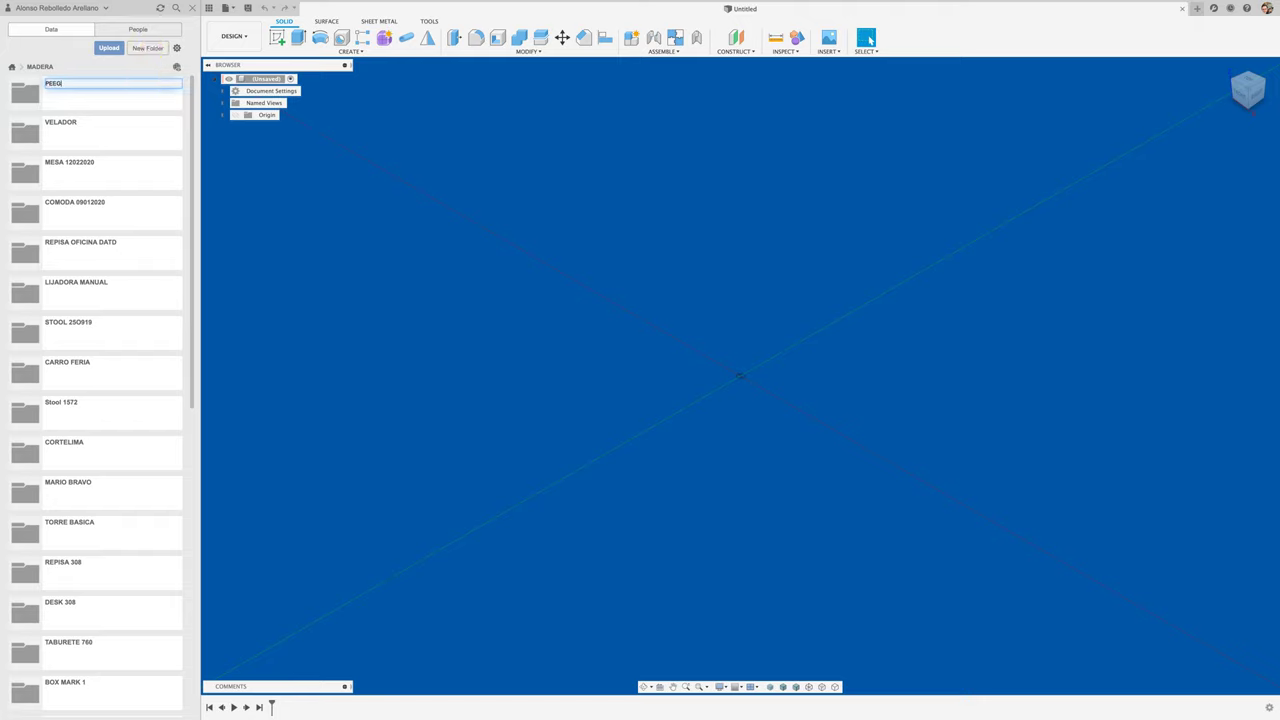
text(OL)
key(BackSpace)
key(BackSpace)
key(BackSpace)
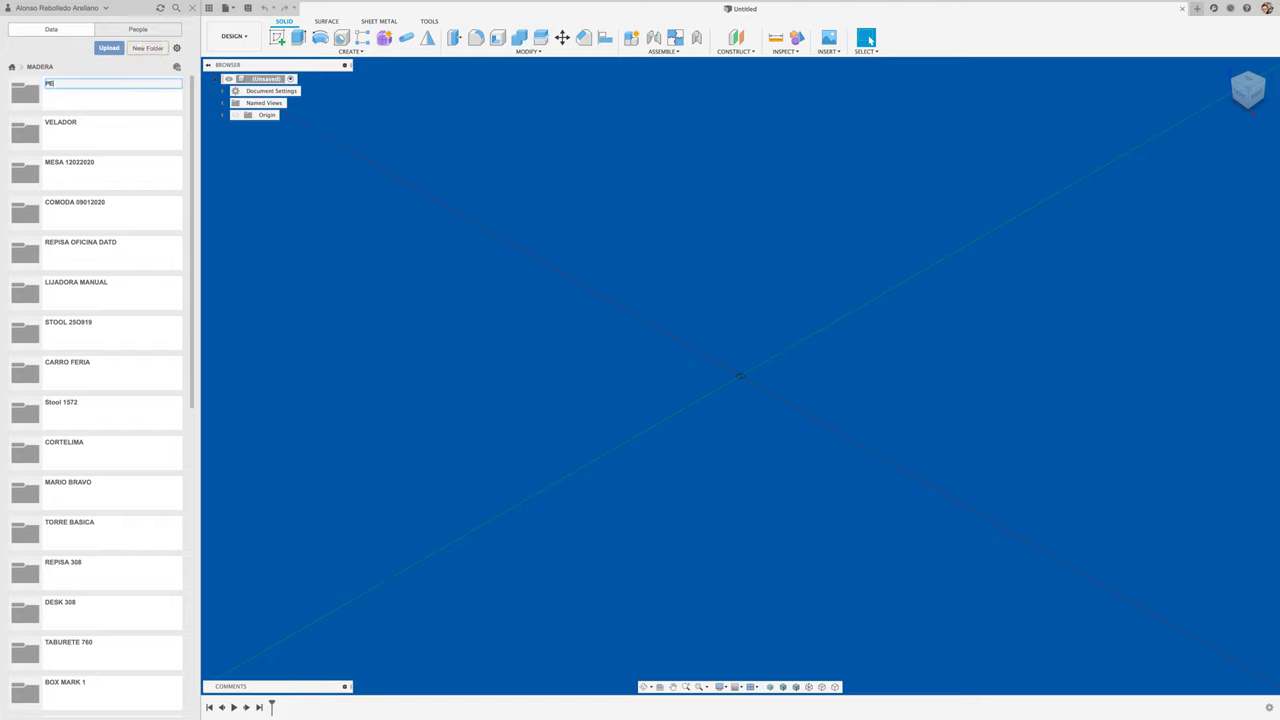
text(rgola py)
text(melab)
text(i)
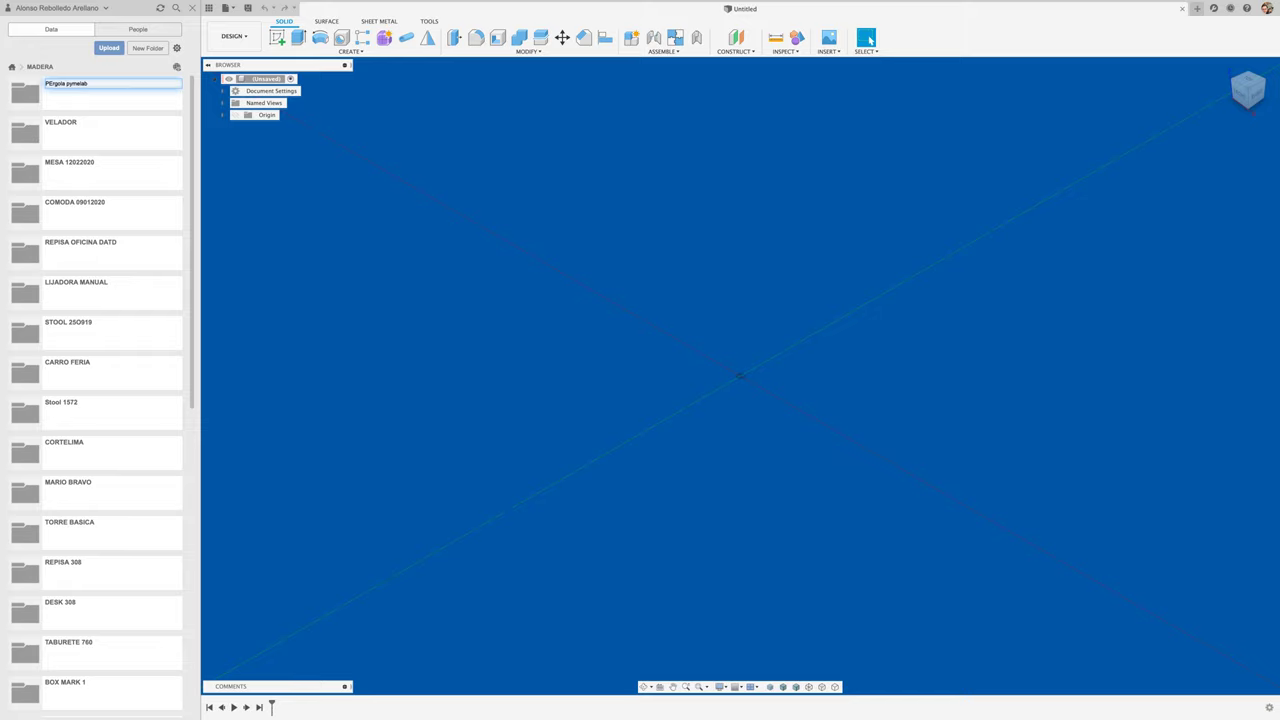
key(BackSpace)
key(BackSpace)
key(BackSpace)
key(BackSpace)
key(BackSpace)
key(BackSpace)
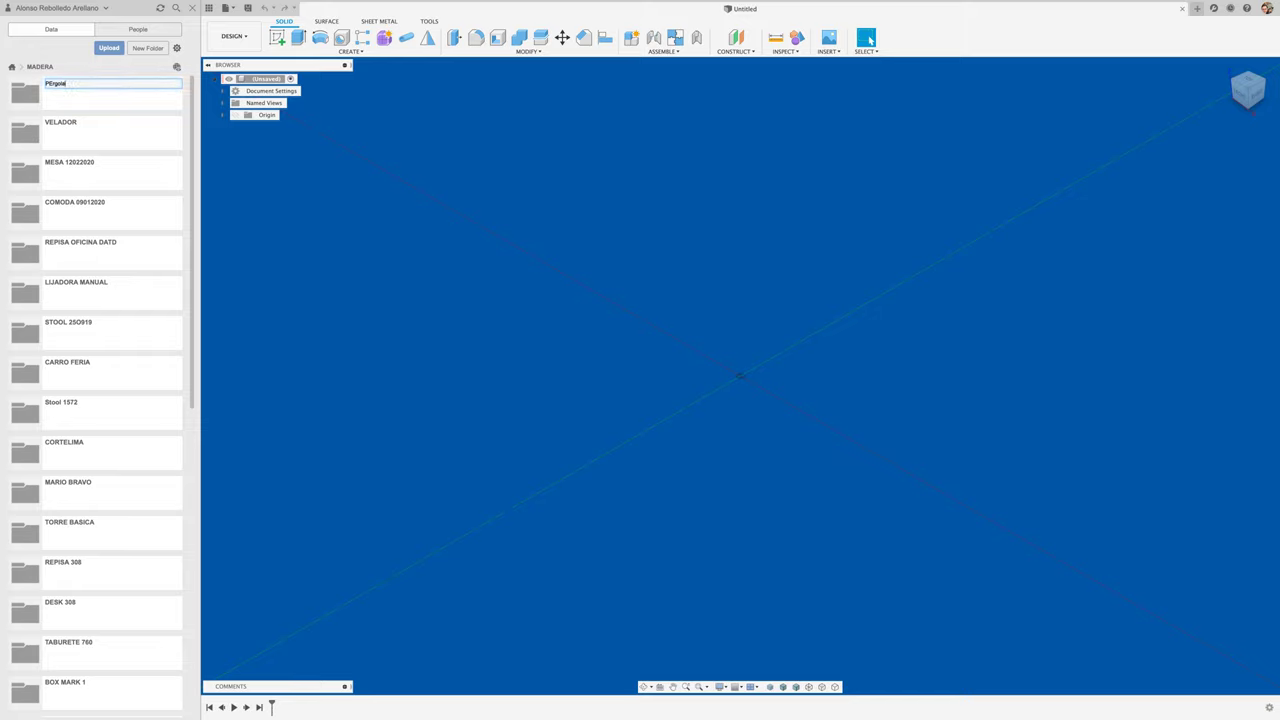
key(BackSpace)
key(BackSpace)
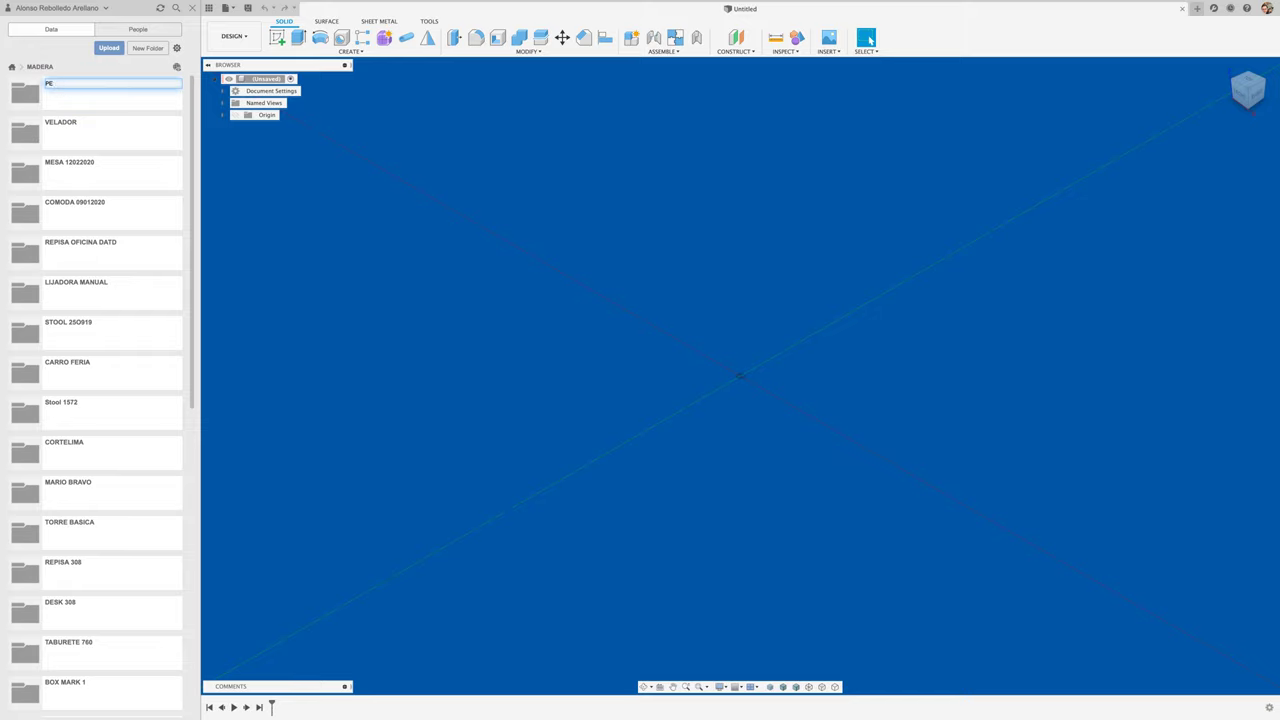
text(RGOLA P)
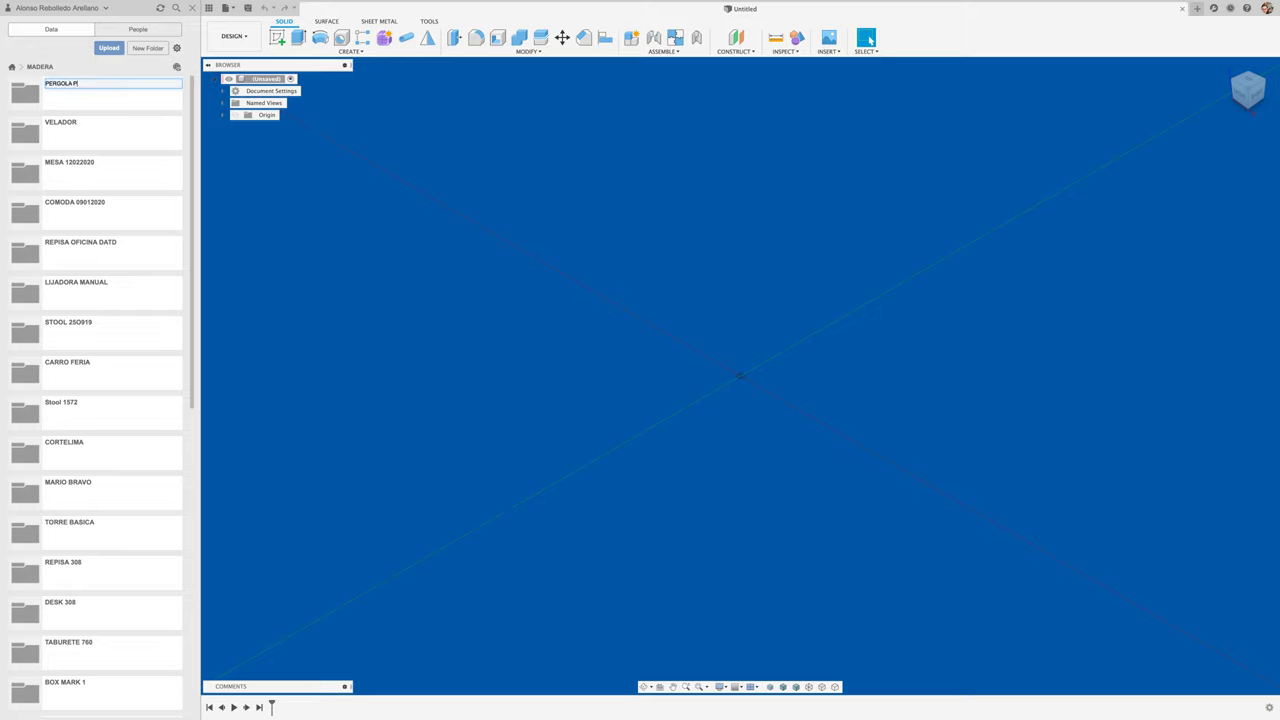
text(YMELAB)
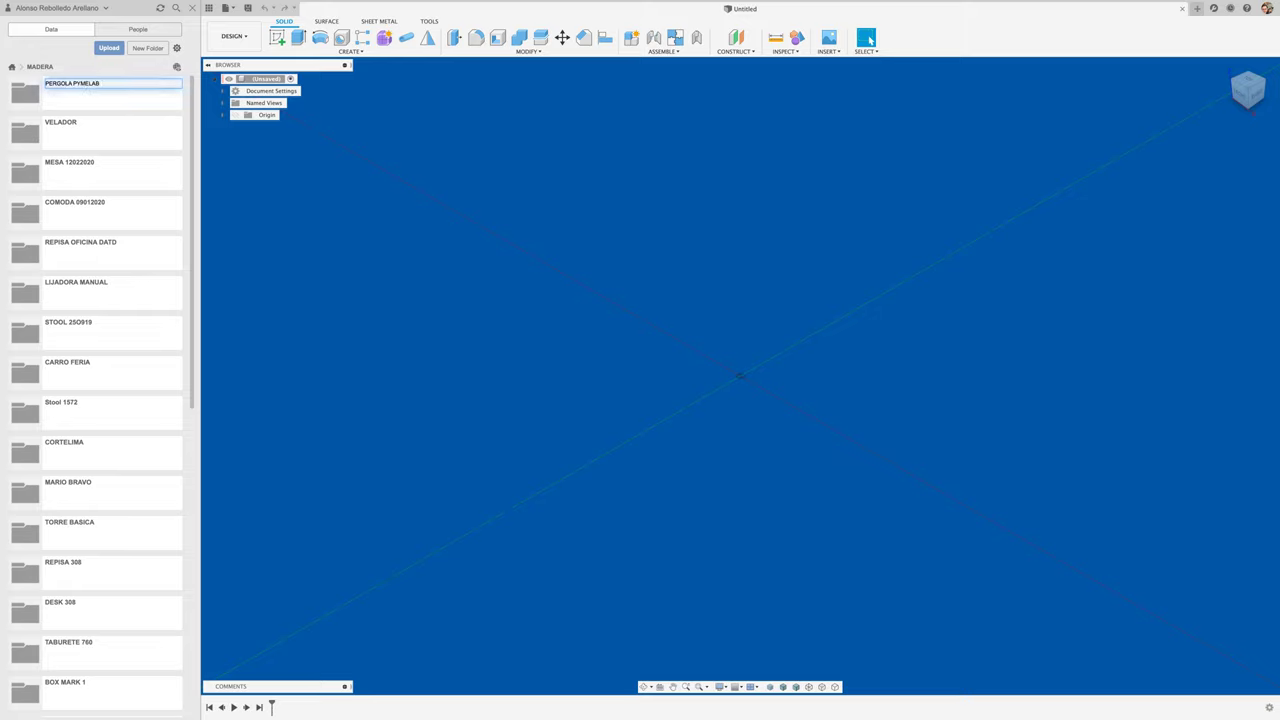
key(Return)
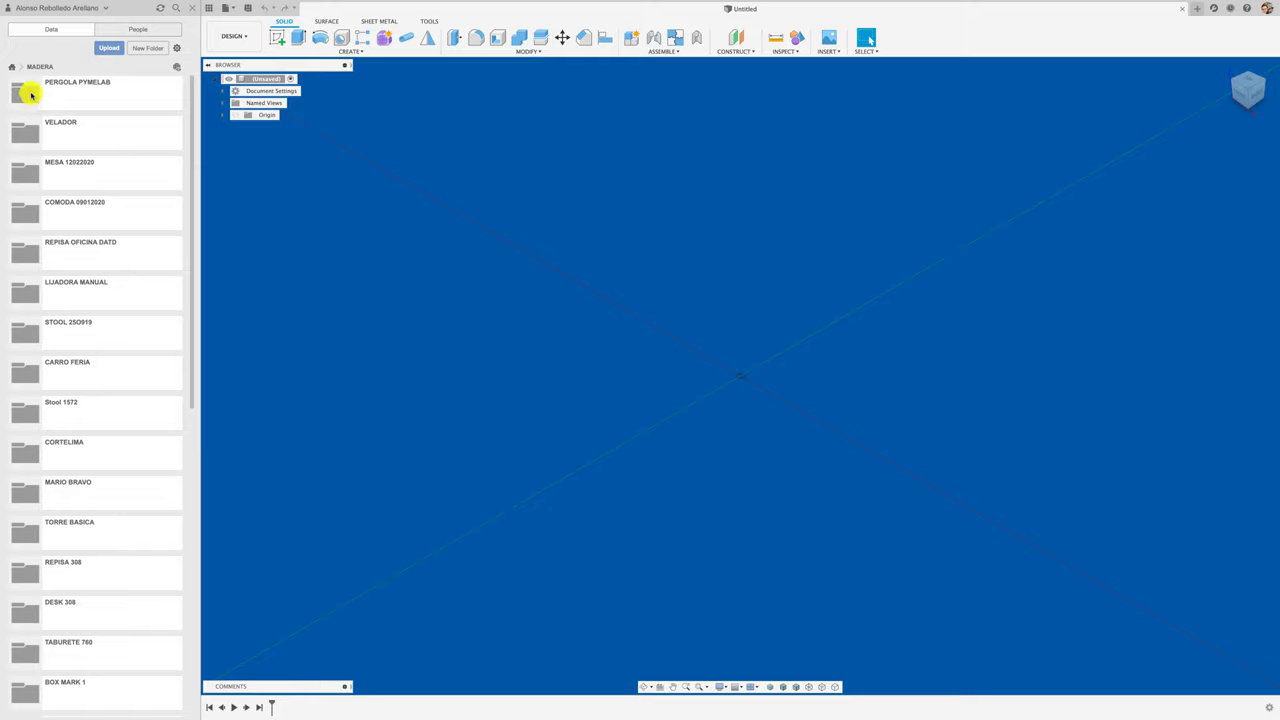
double_click(31, 94)
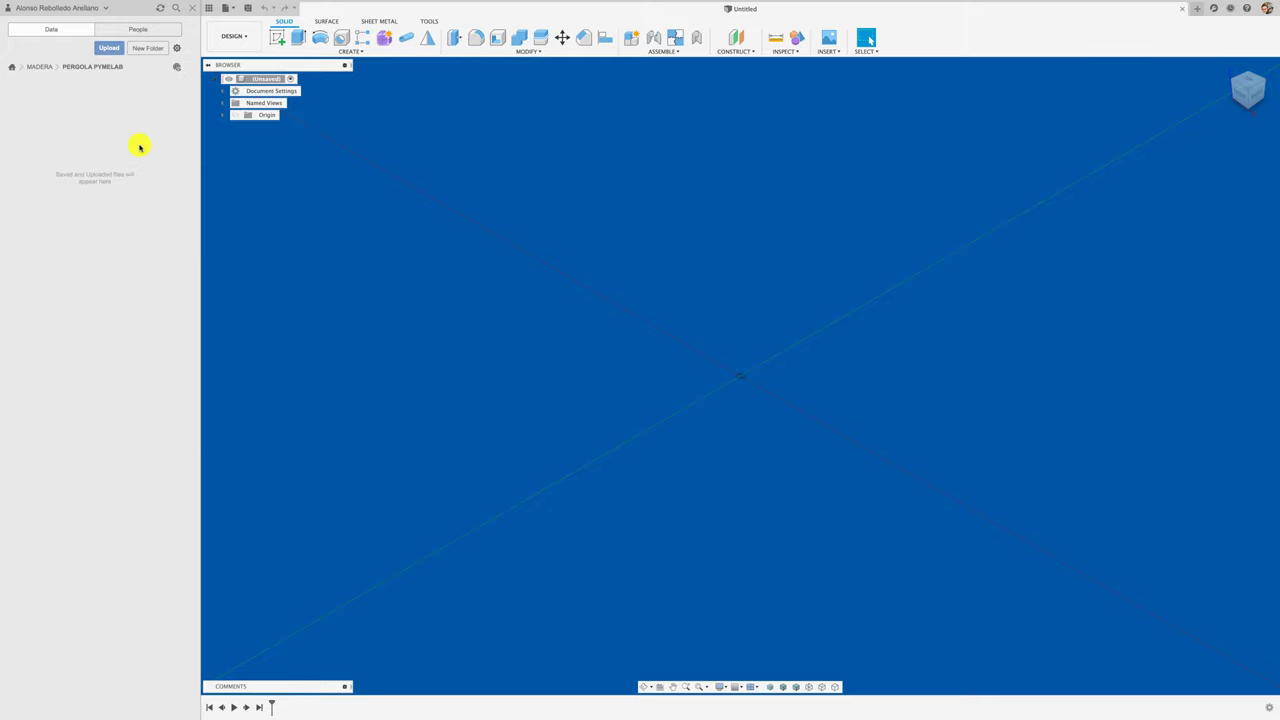
Save the empty design as PERGOLA PYMELAB in MADERA > PERGOLA PYMELAB and review its details
click(250, 10)
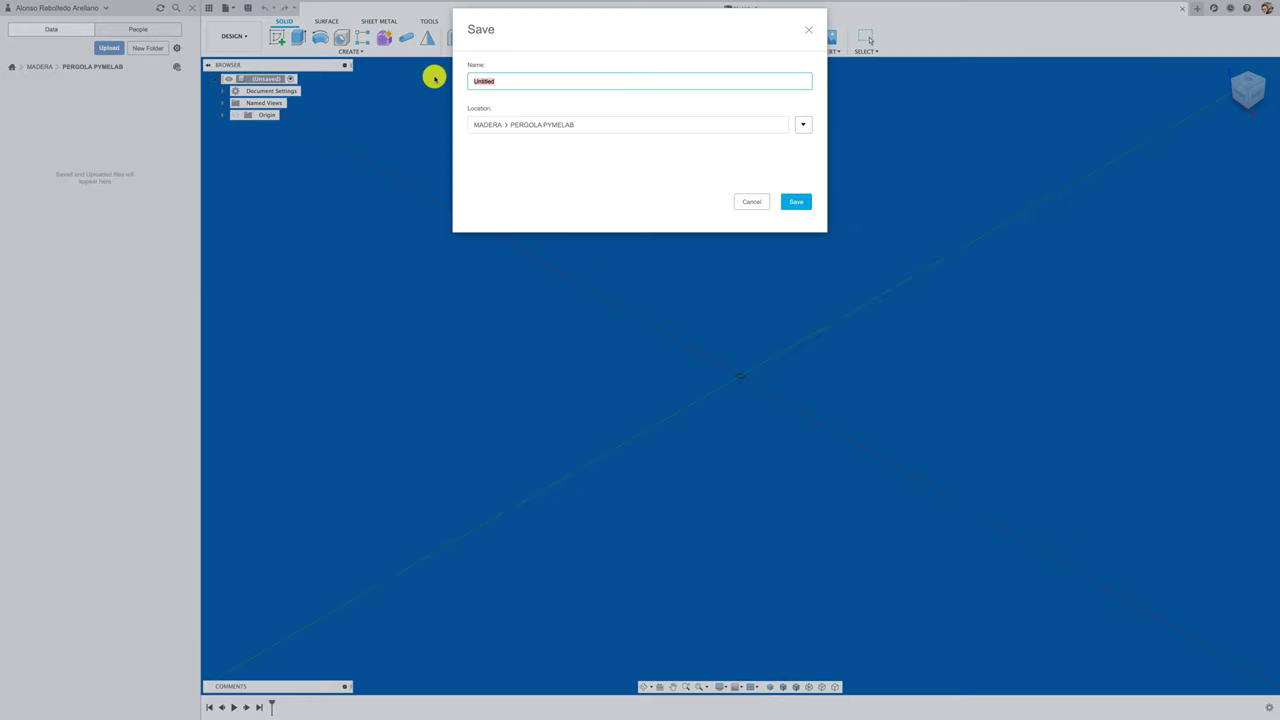
text(PERGO)
text(LA PYMELAB)
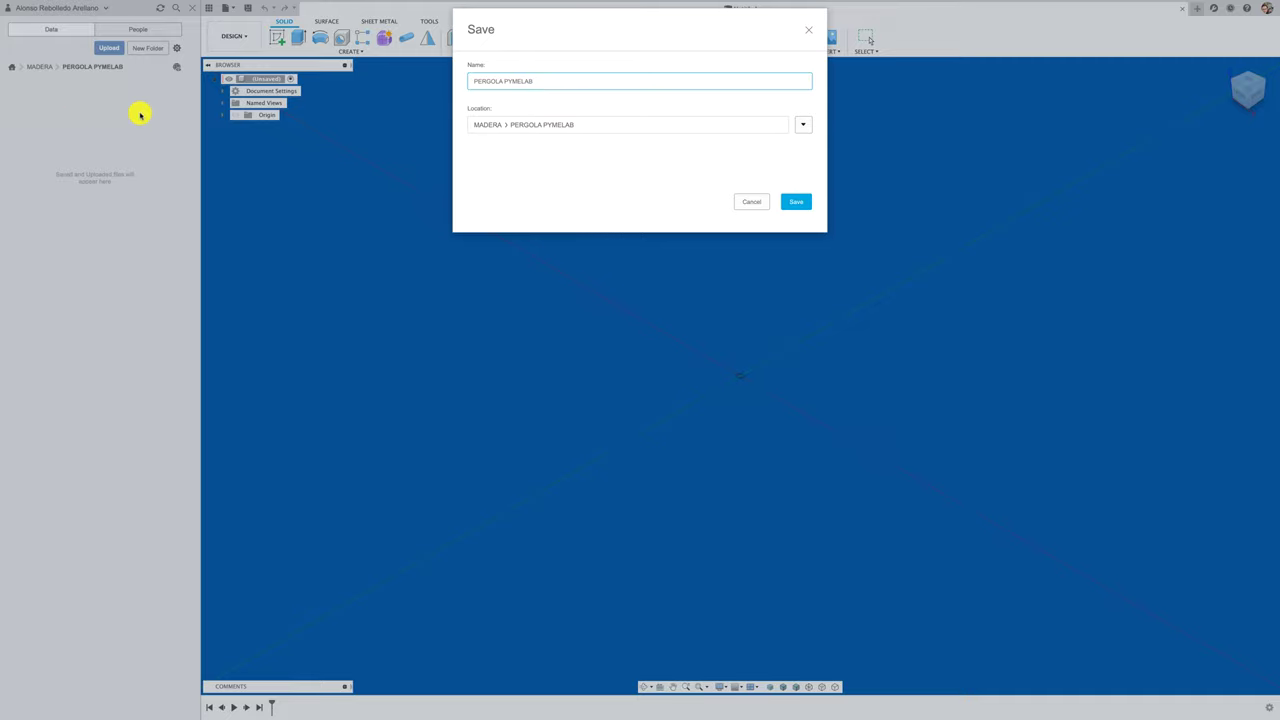
click(795, 201)
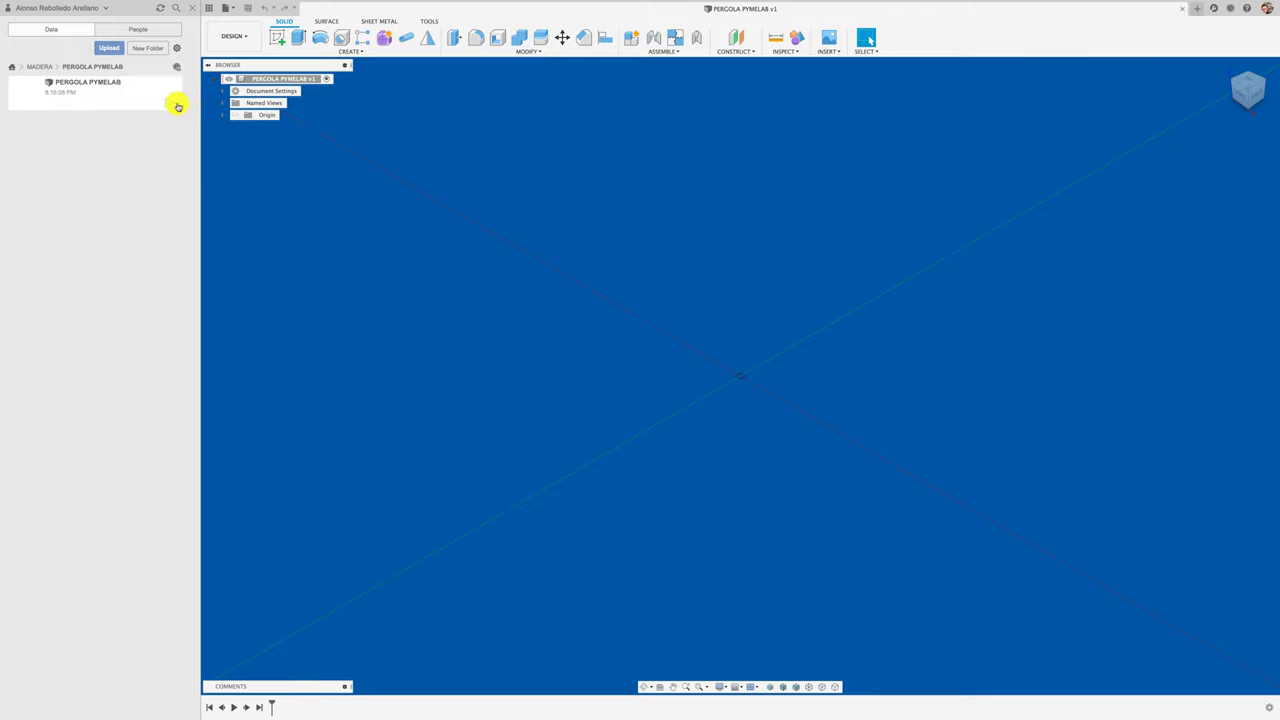
click(177, 104)
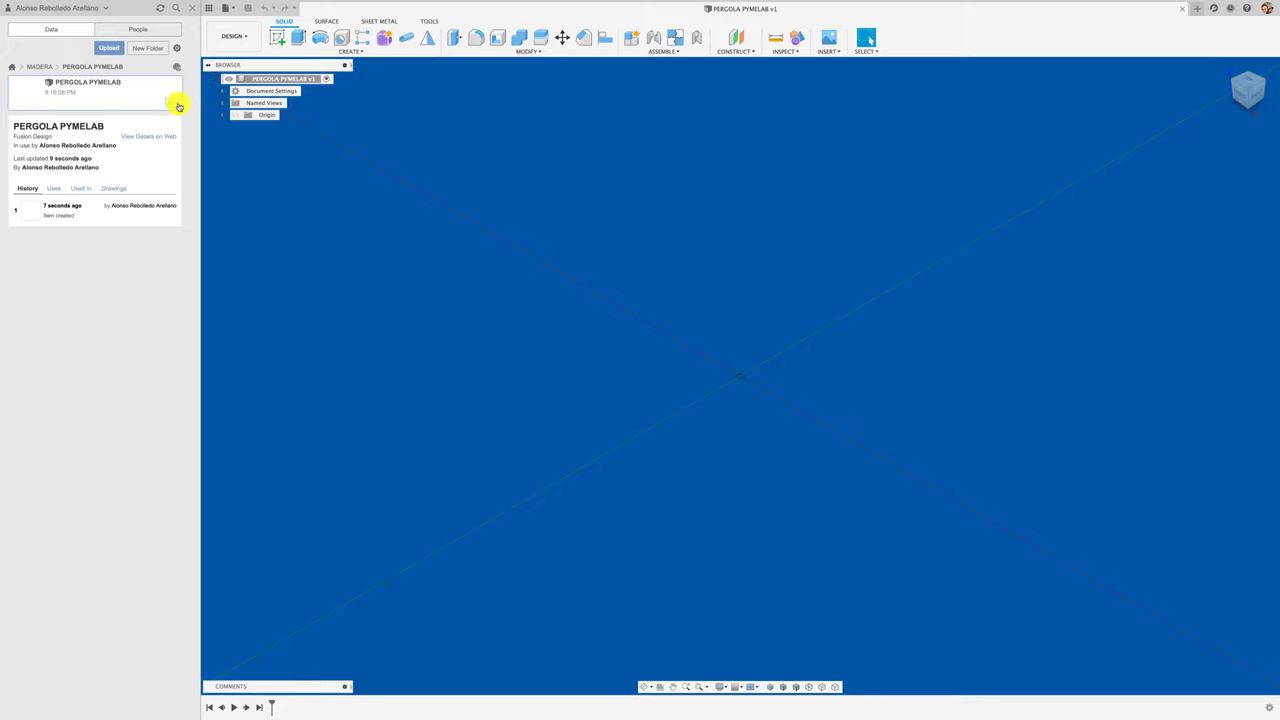
click(178, 105)
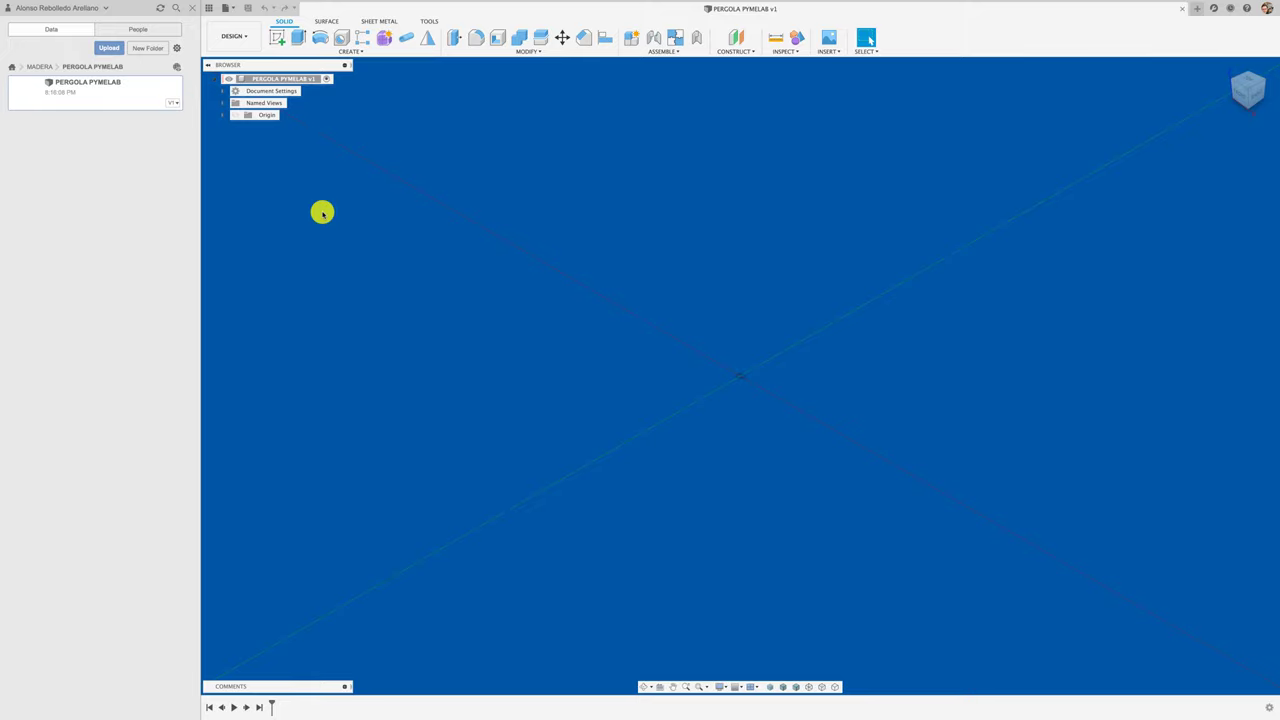
Confirm the document units are Millimeter without changes, then switch to the macOS desktop overview
click(223, 91)
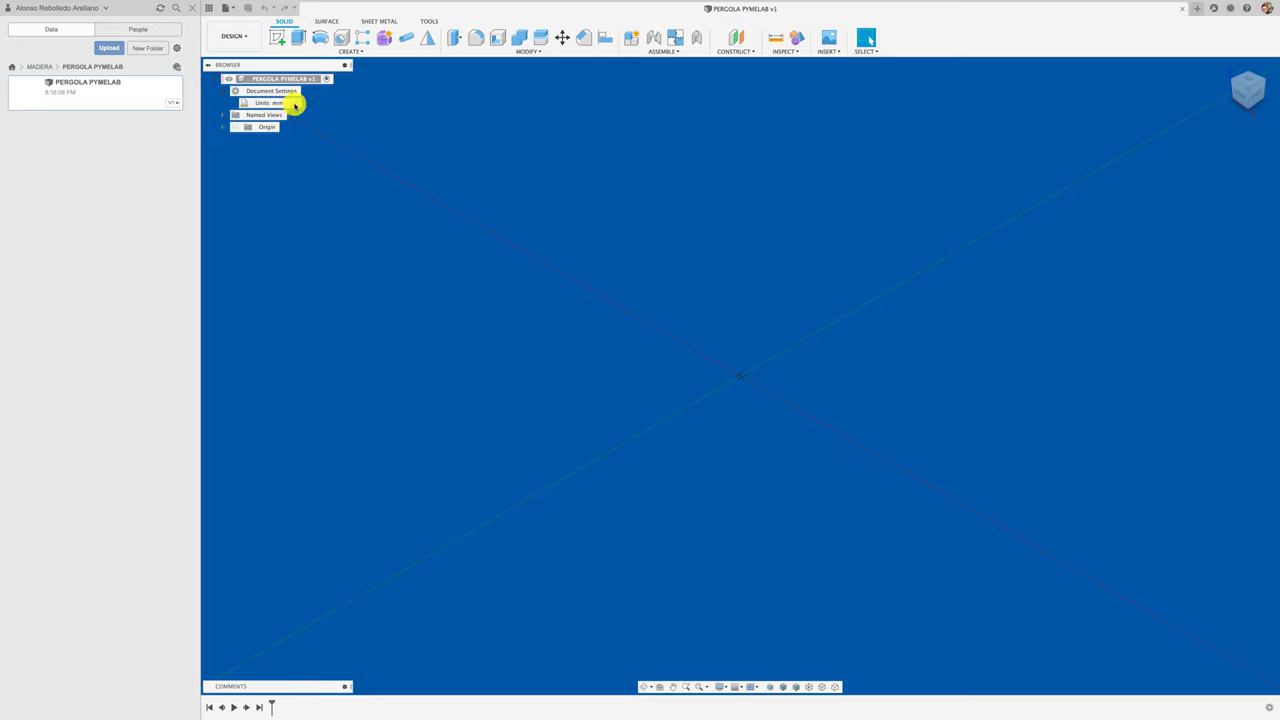
click(293, 103)
click(1085, 112)
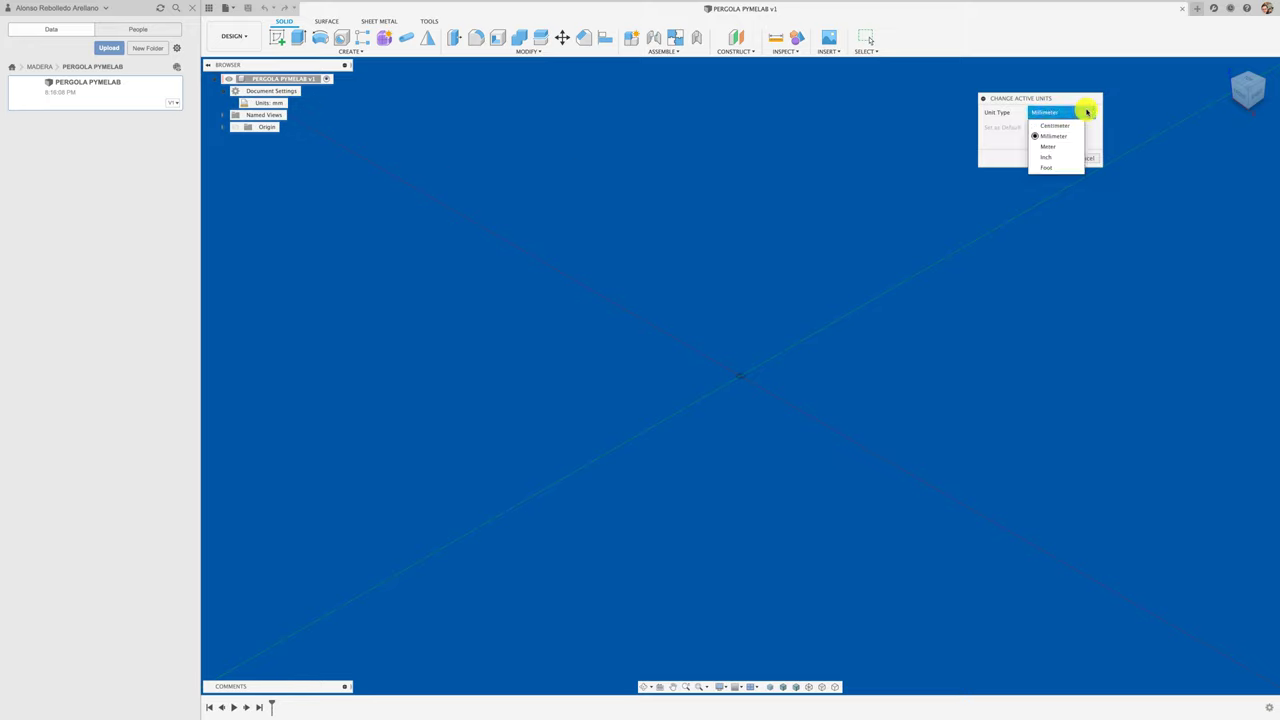
click(1087, 108)
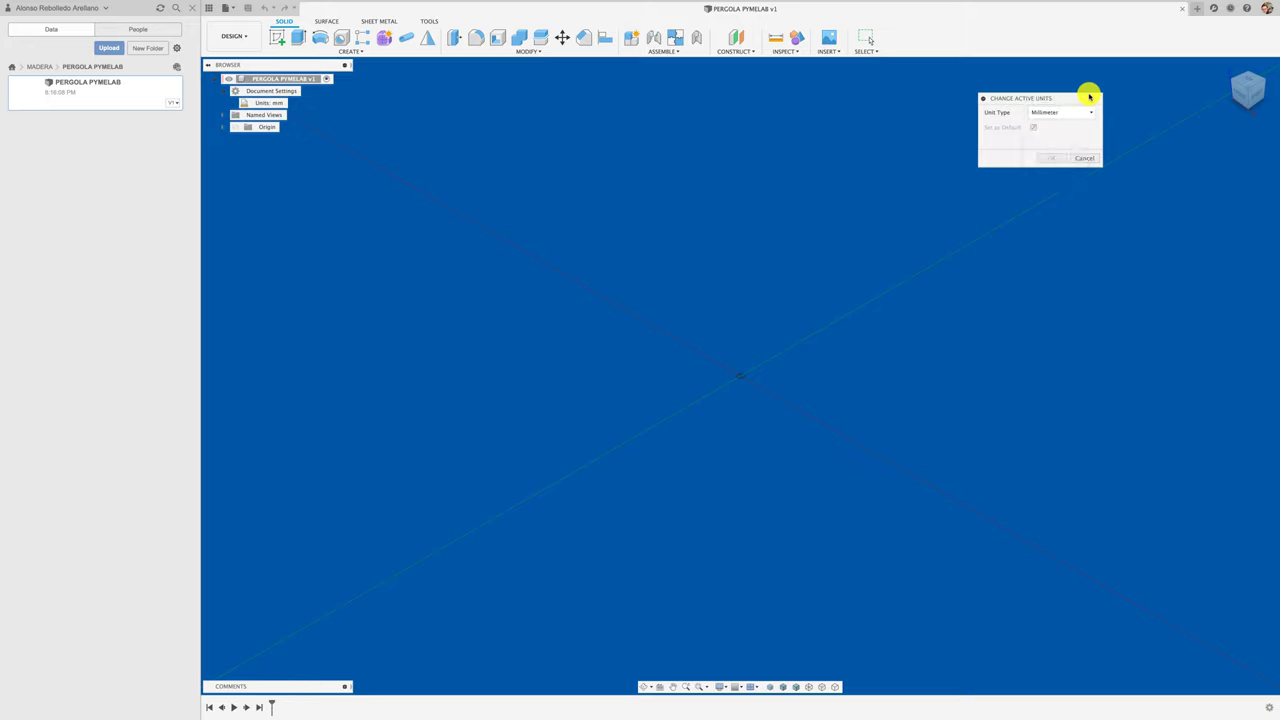
click(1088, 158)
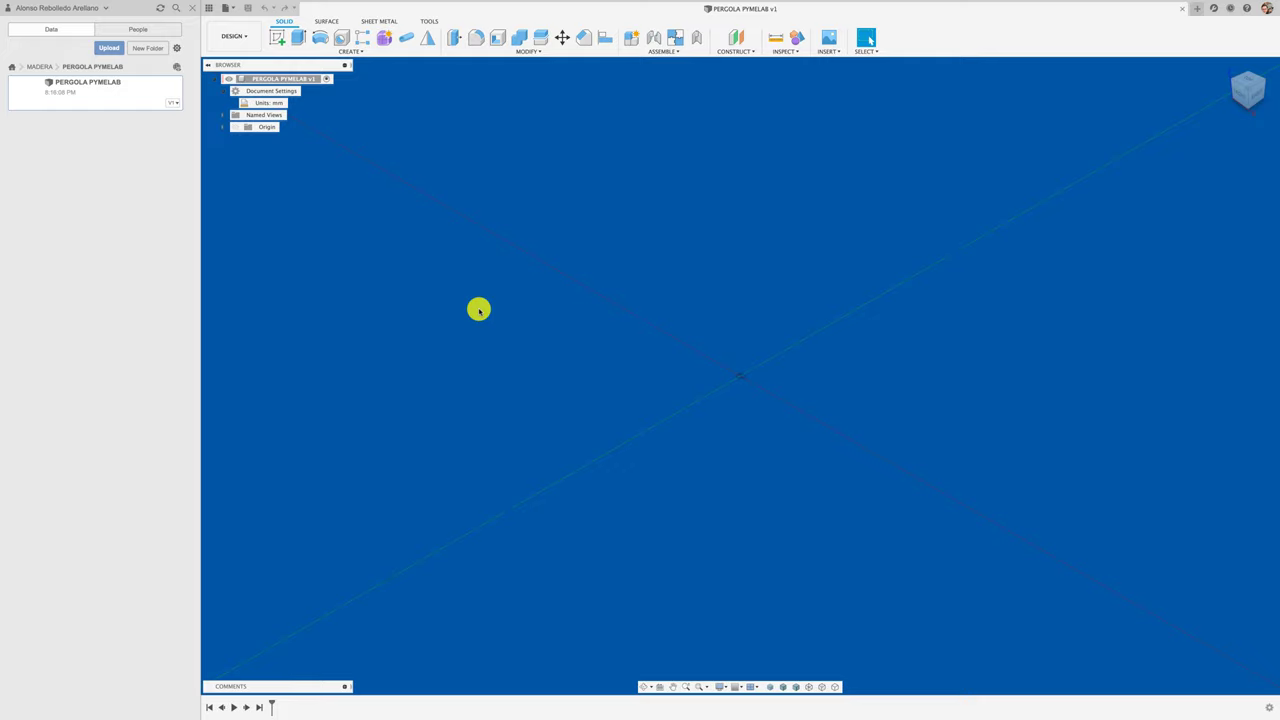
key(ctrl+Up)
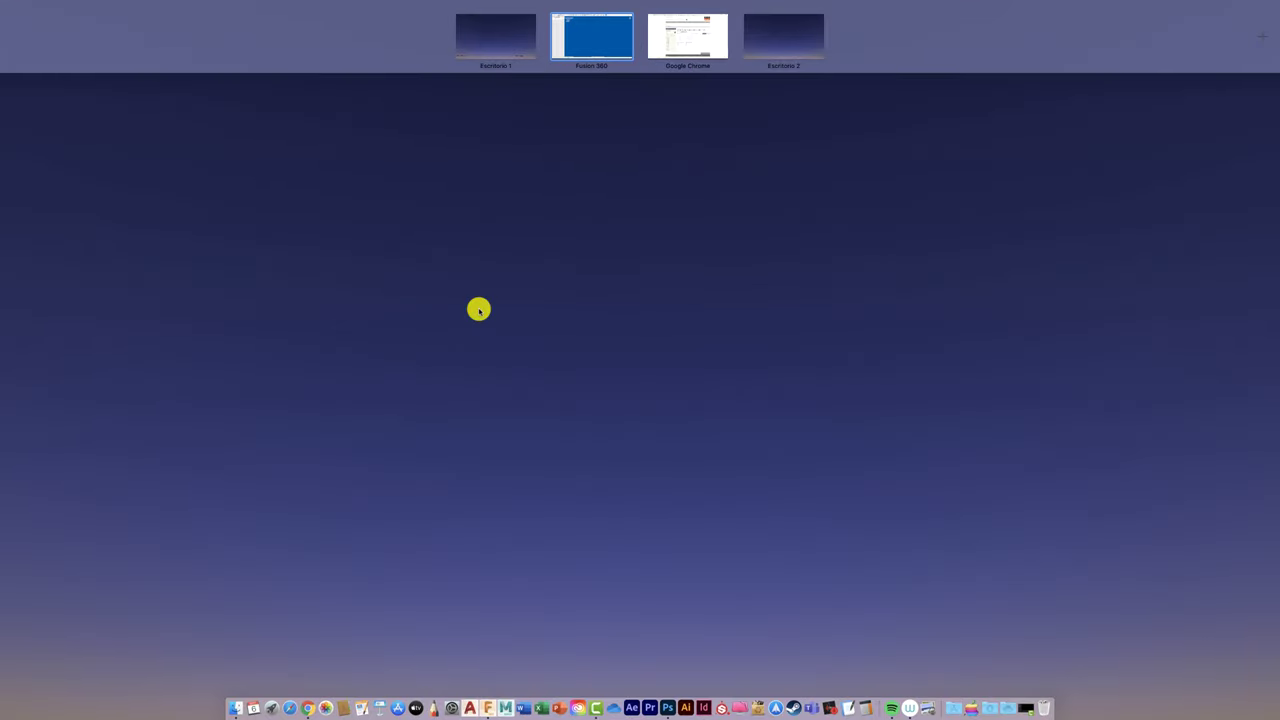
In Chrome, replace the old Strong-Tie tab and search simpson strong tie to reach the Chile site
click(500, 38)
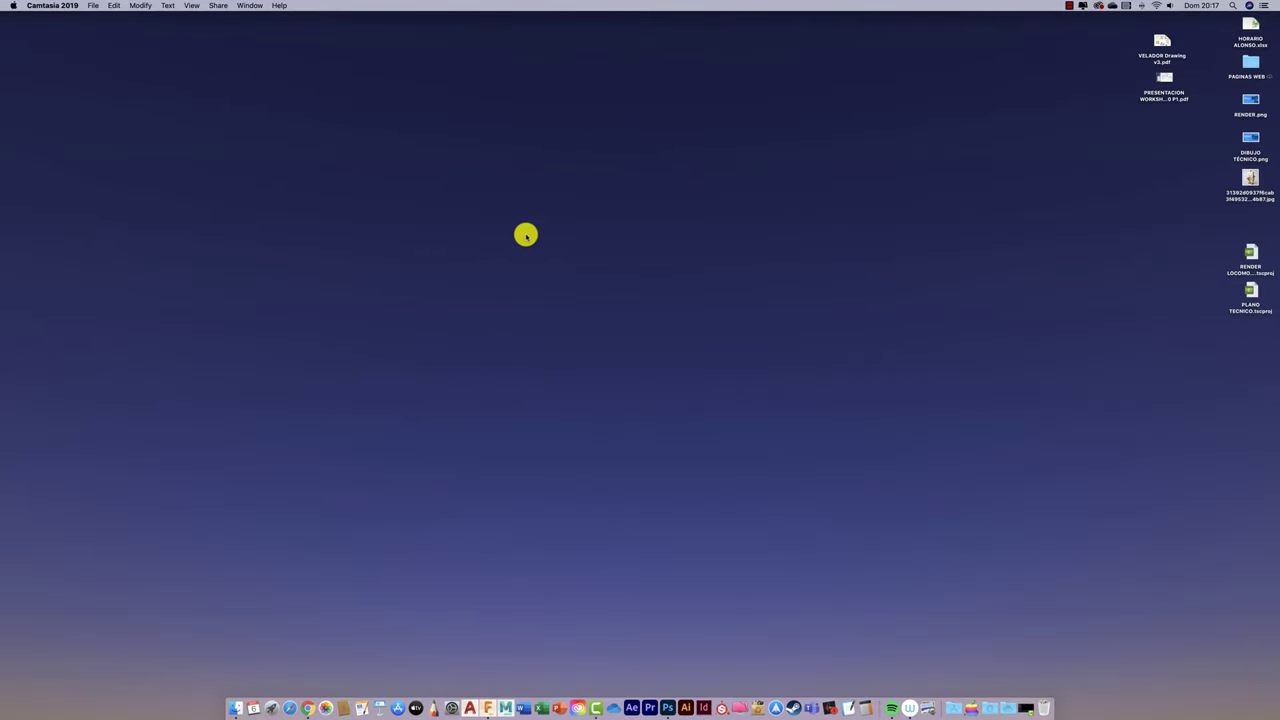
click(307, 690)
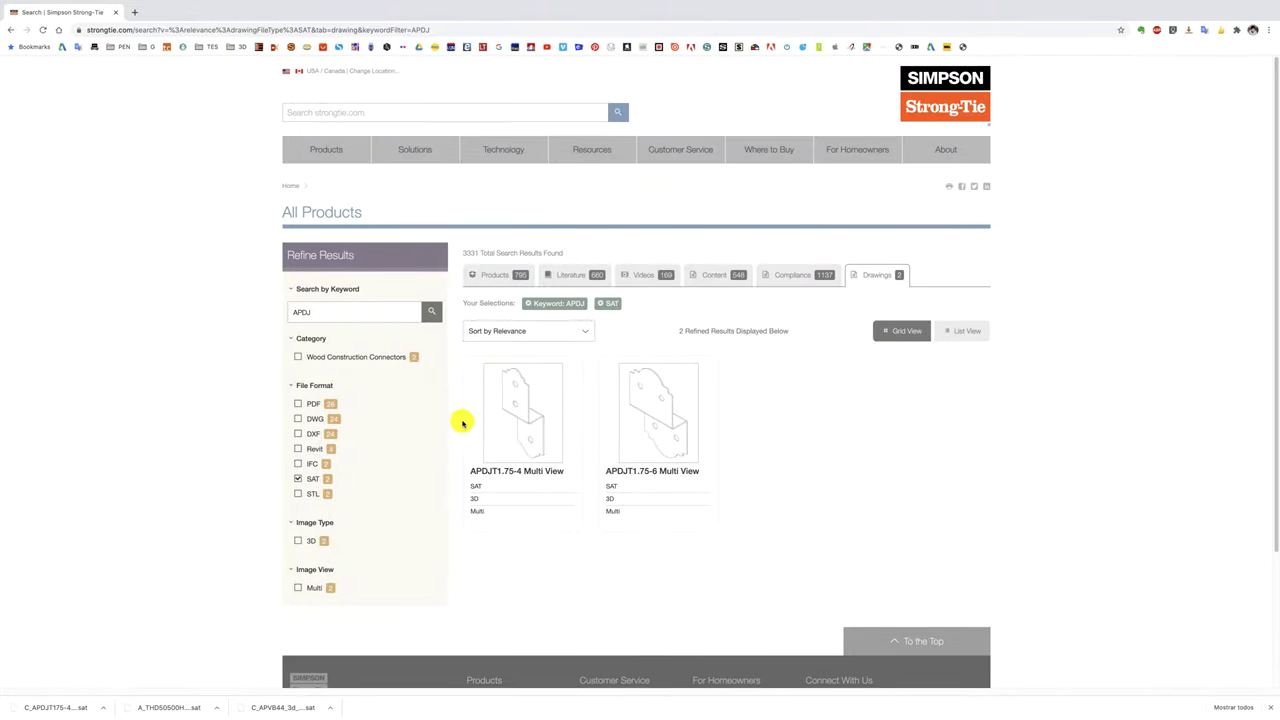
click(134, 12)
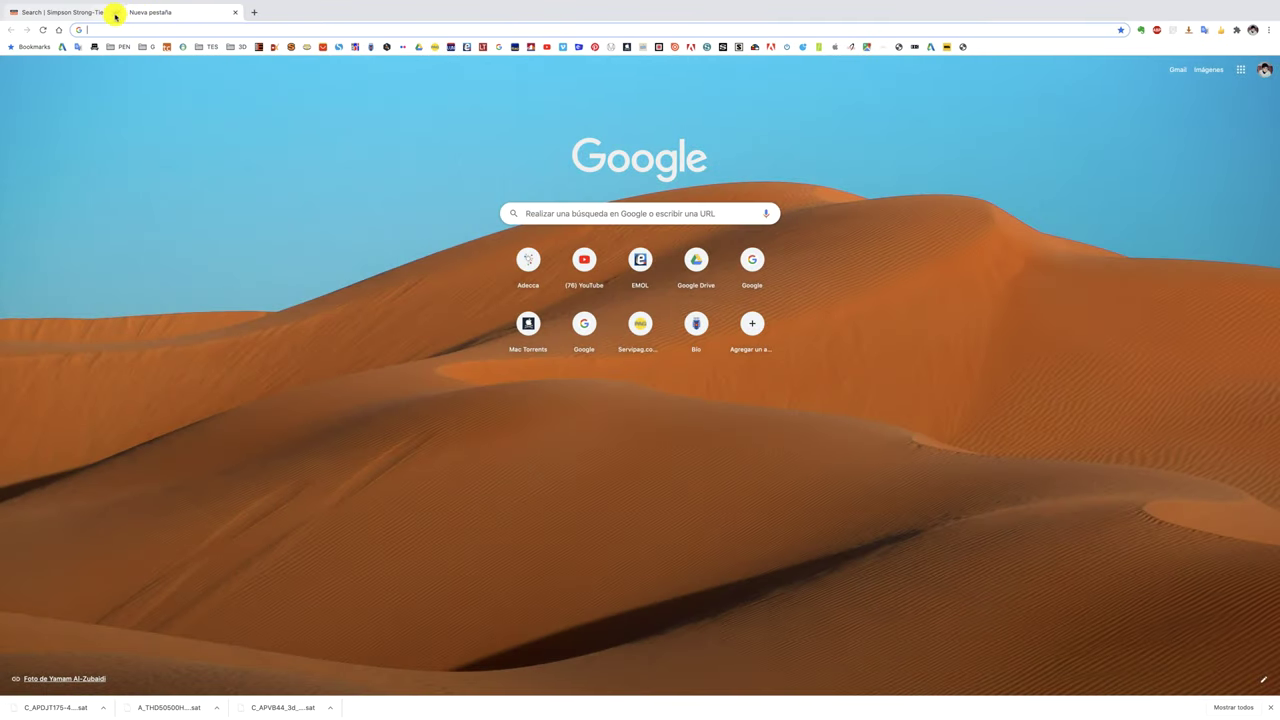
click(113, 12)
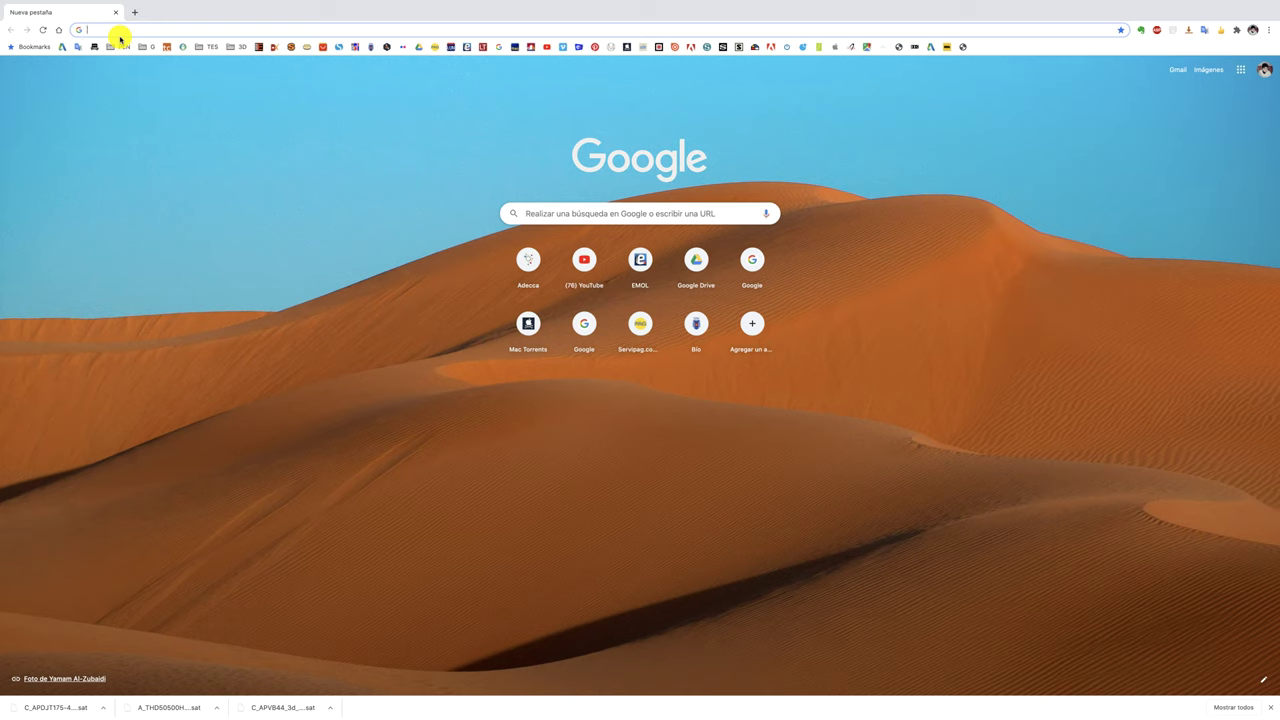
text(SIMPSON)
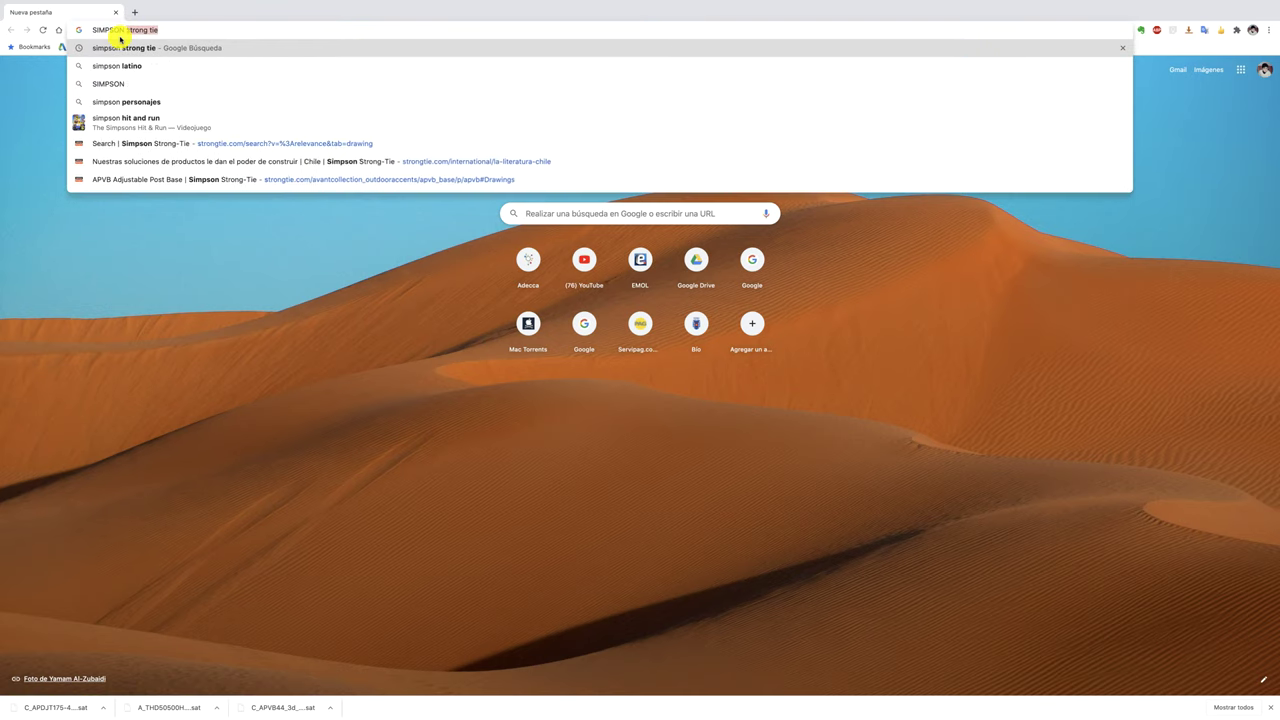
text( STRONG)
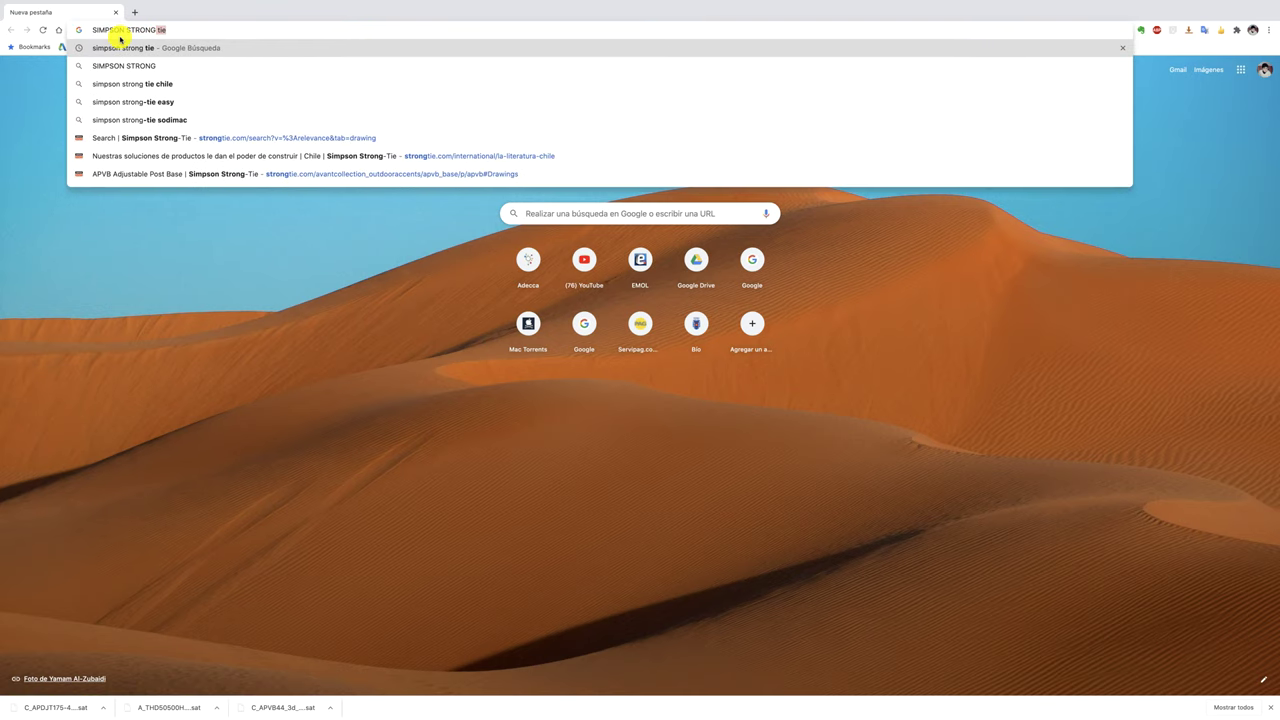
click(137, 48)
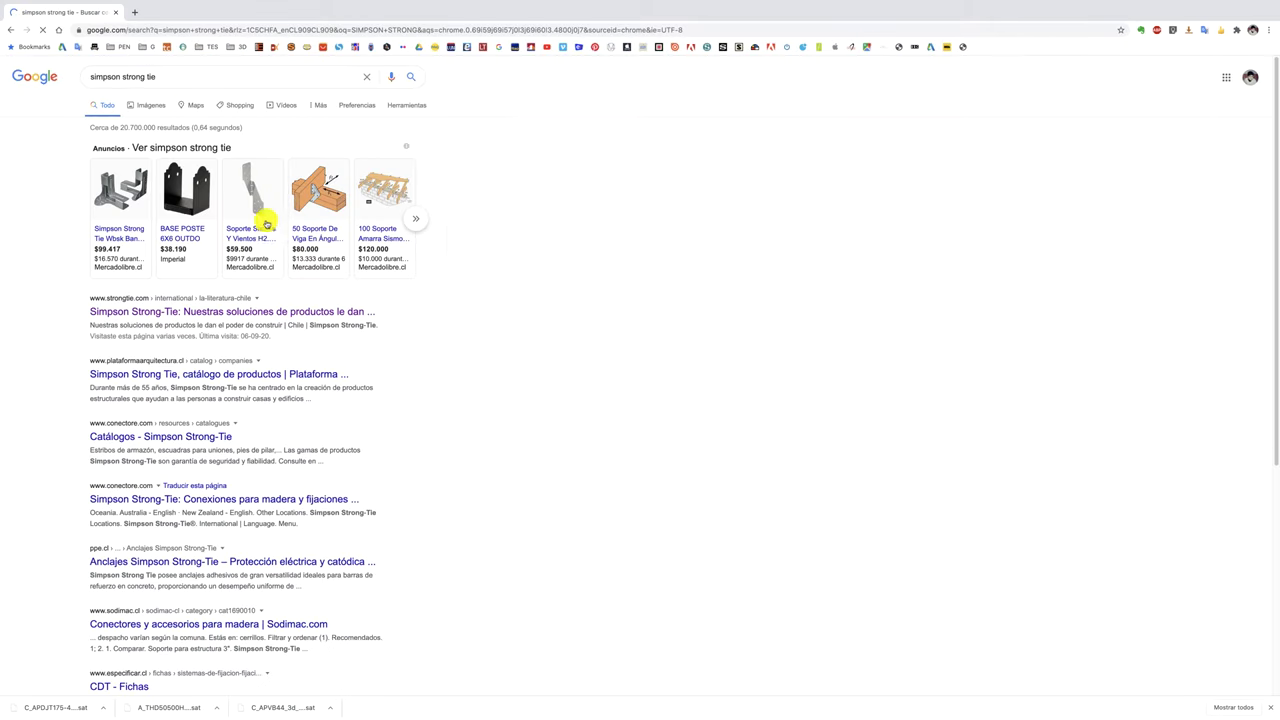
click(172, 312)
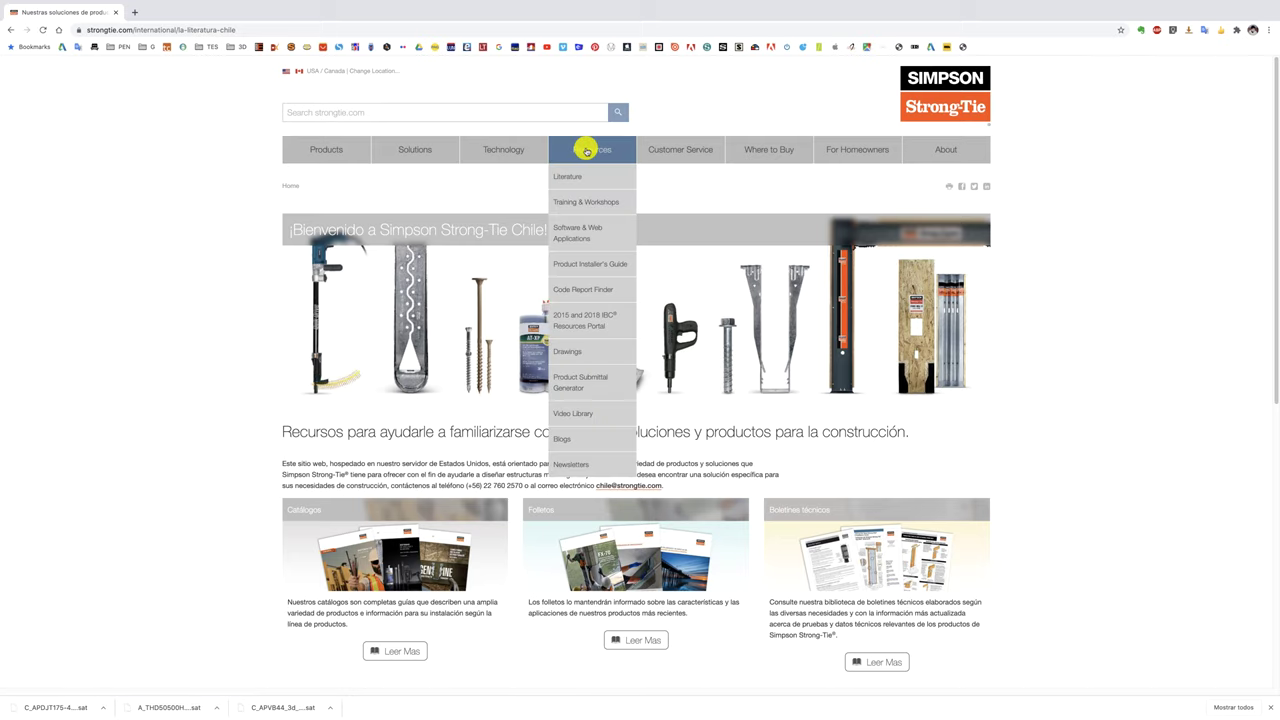
mouse_move(591, 149)
mouse_move(568, 352)
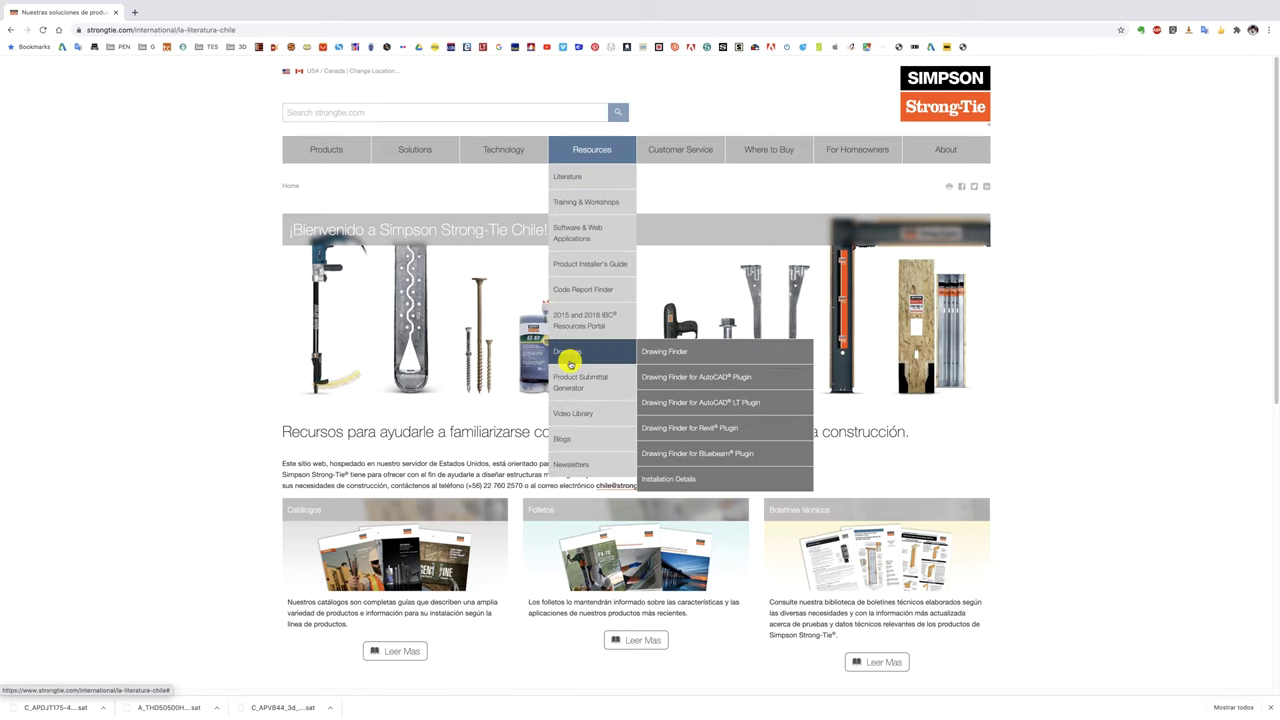
Open the Drawing Finder for all products and scroll down to the drawing filters
click(680, 352)
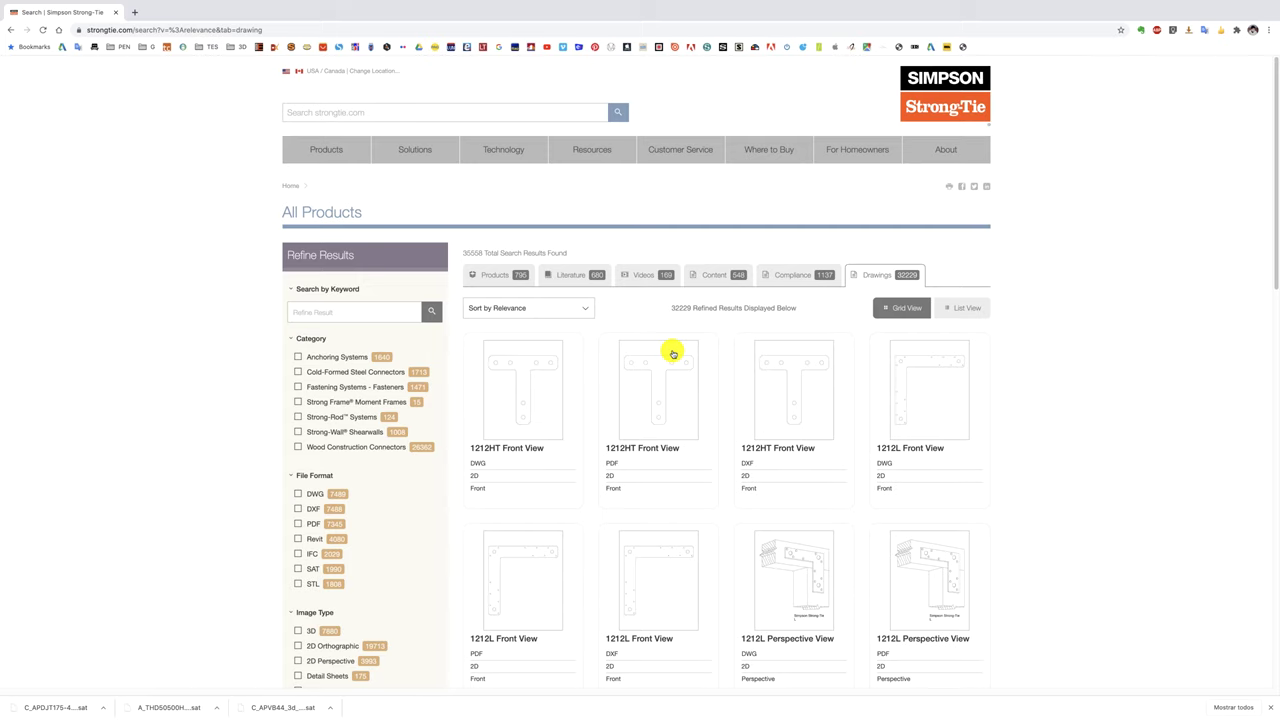
scroll(673, 354, down, 2)
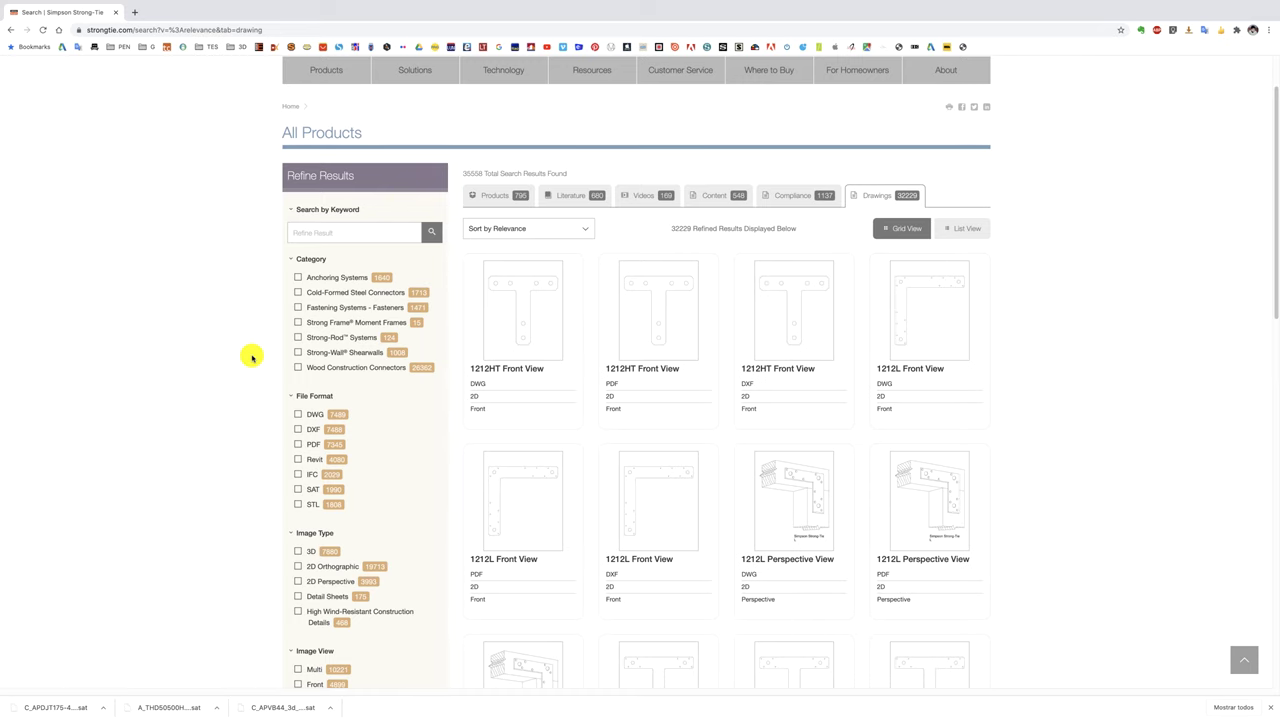
scroll(252, 357, down, 1)
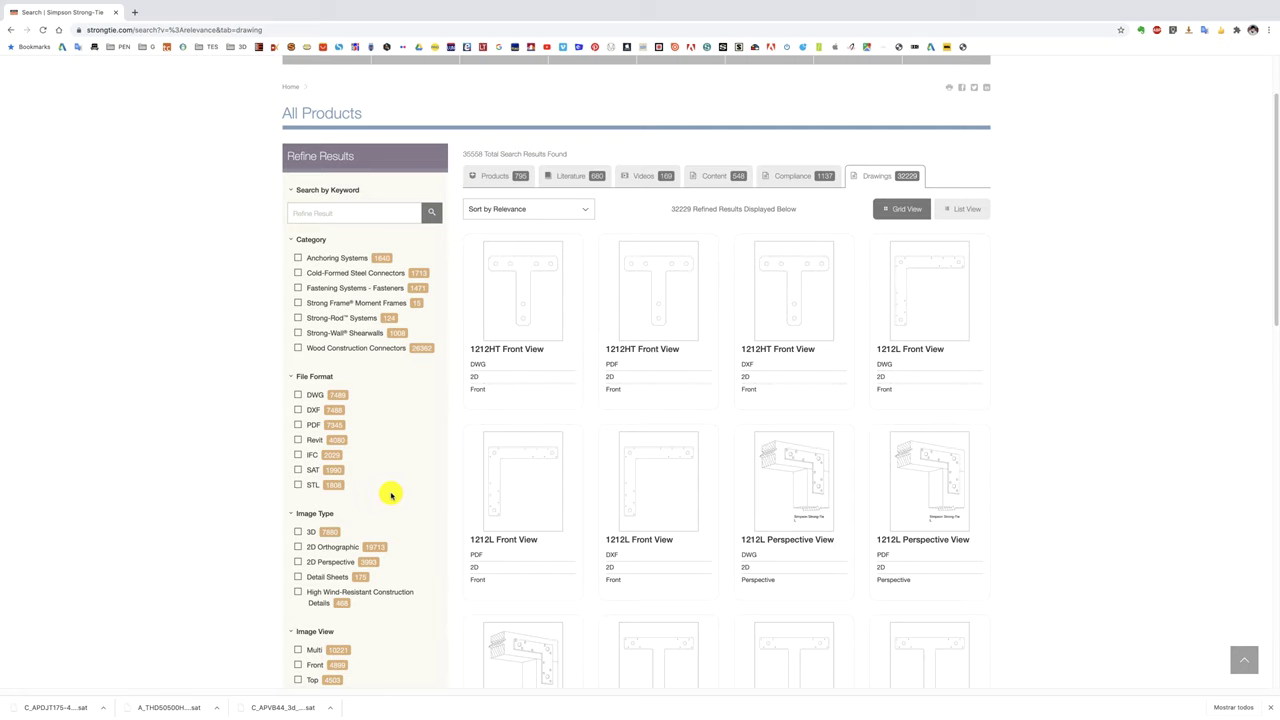
Filter the drawings to SAT files and scroll down to the APVB44 Multi View result
click(297, 470)
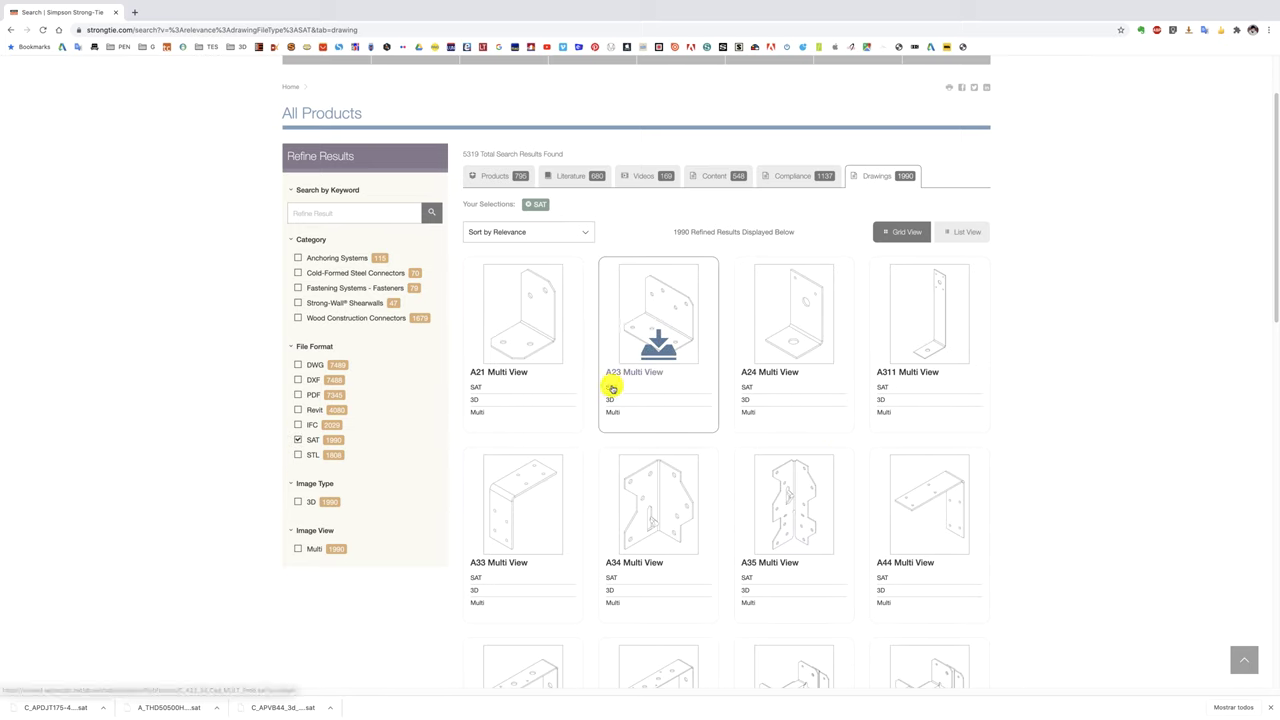
mouse_move(658, 330)
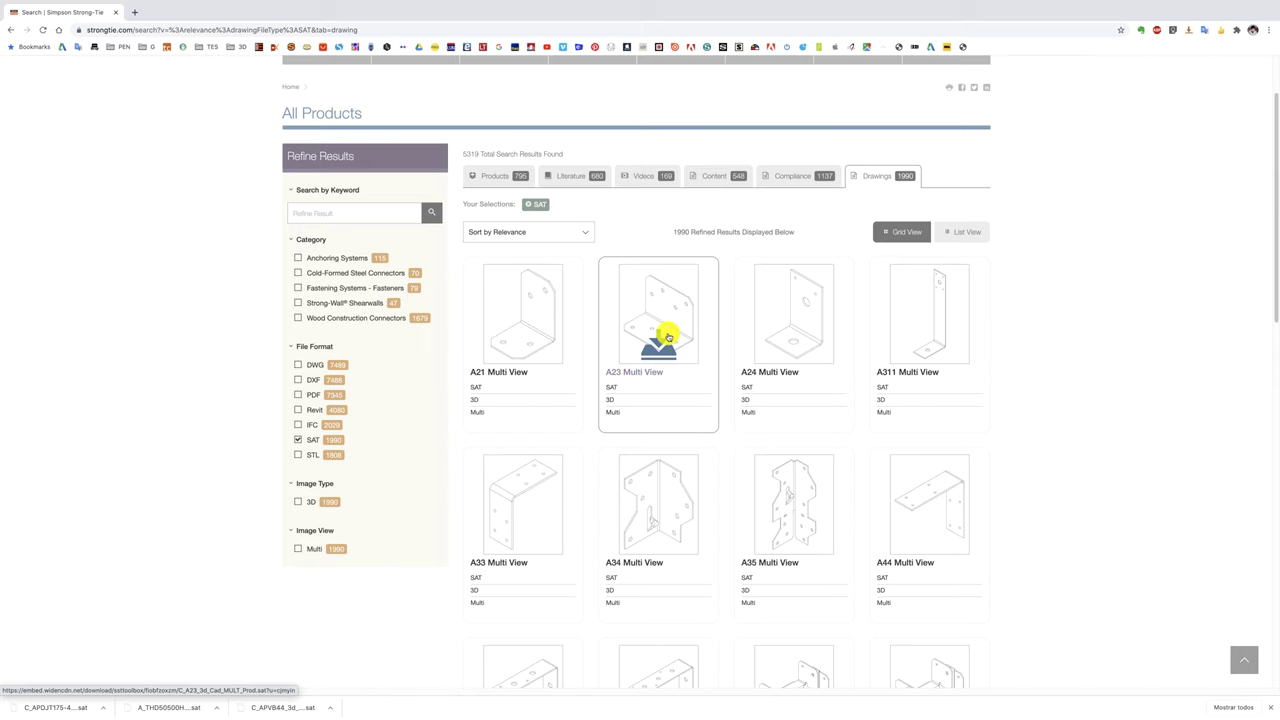
scroll(726, 452, down, 1)
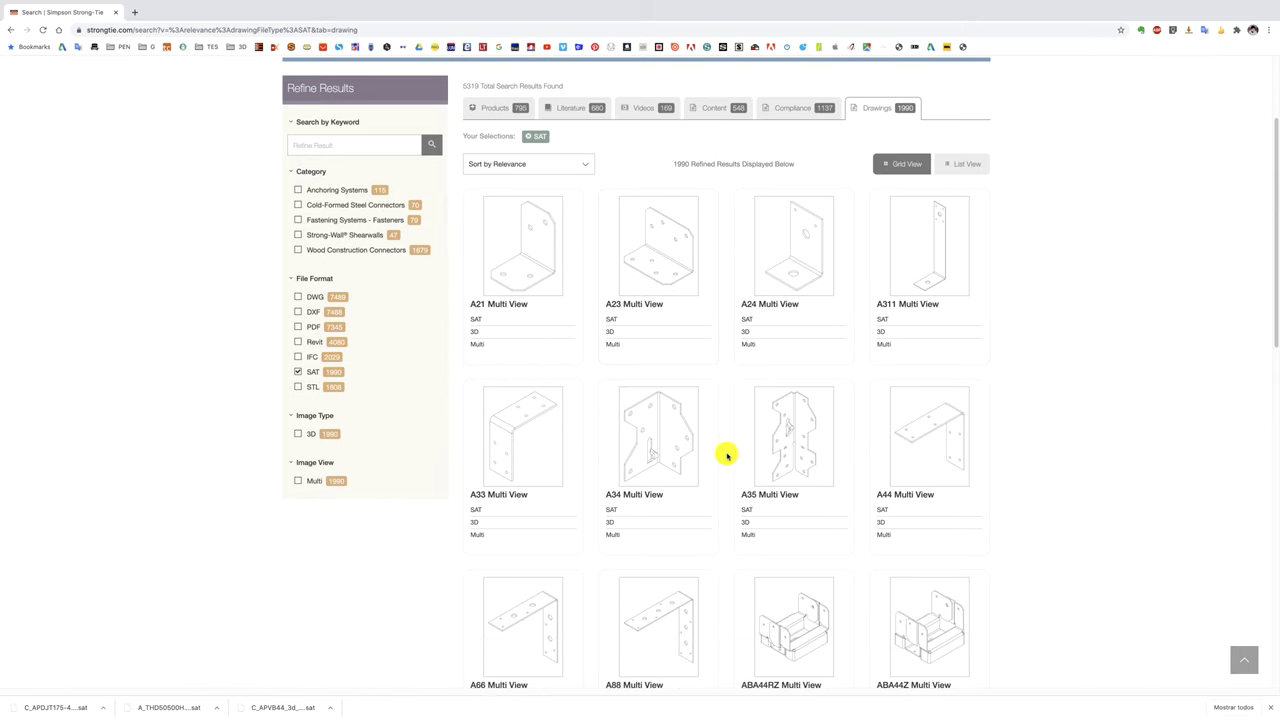
scroll(726, 452, down, 1)
scroll(726, 455, down, 2)
scroll(726, 455, down, 2)
scroll(726, 455, down, 4)
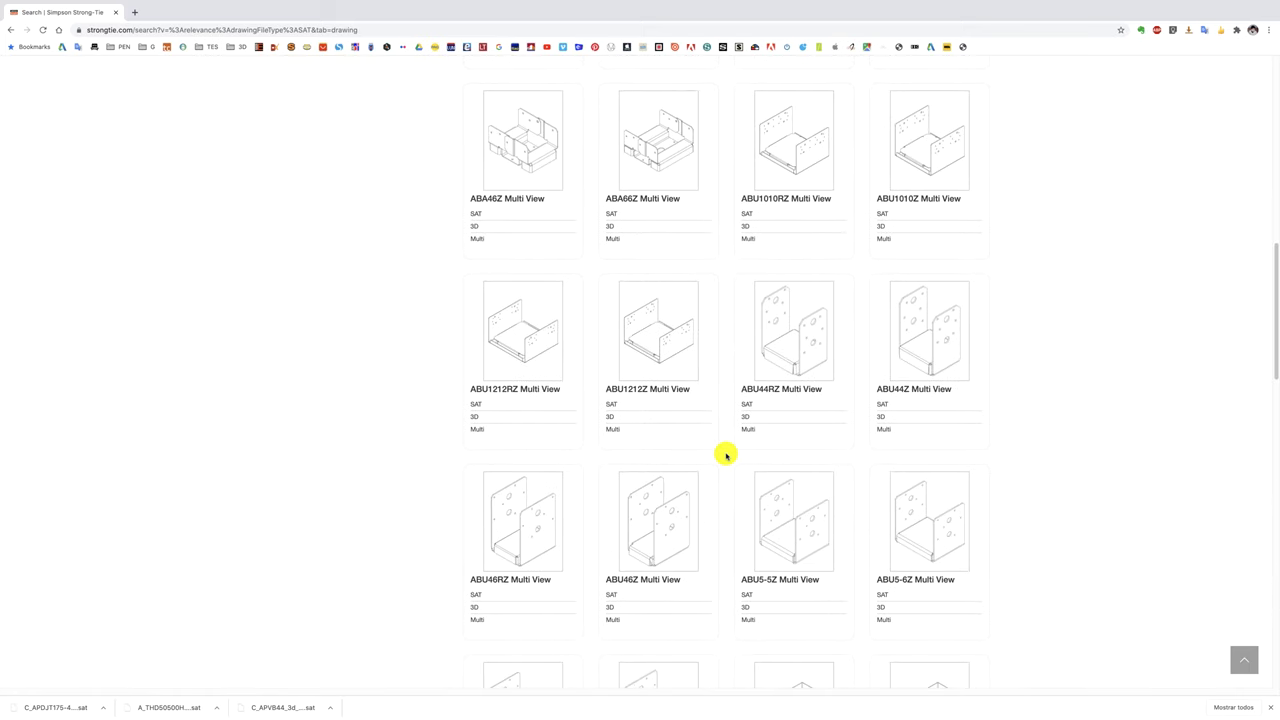
scroll(760, 480, down, 1)
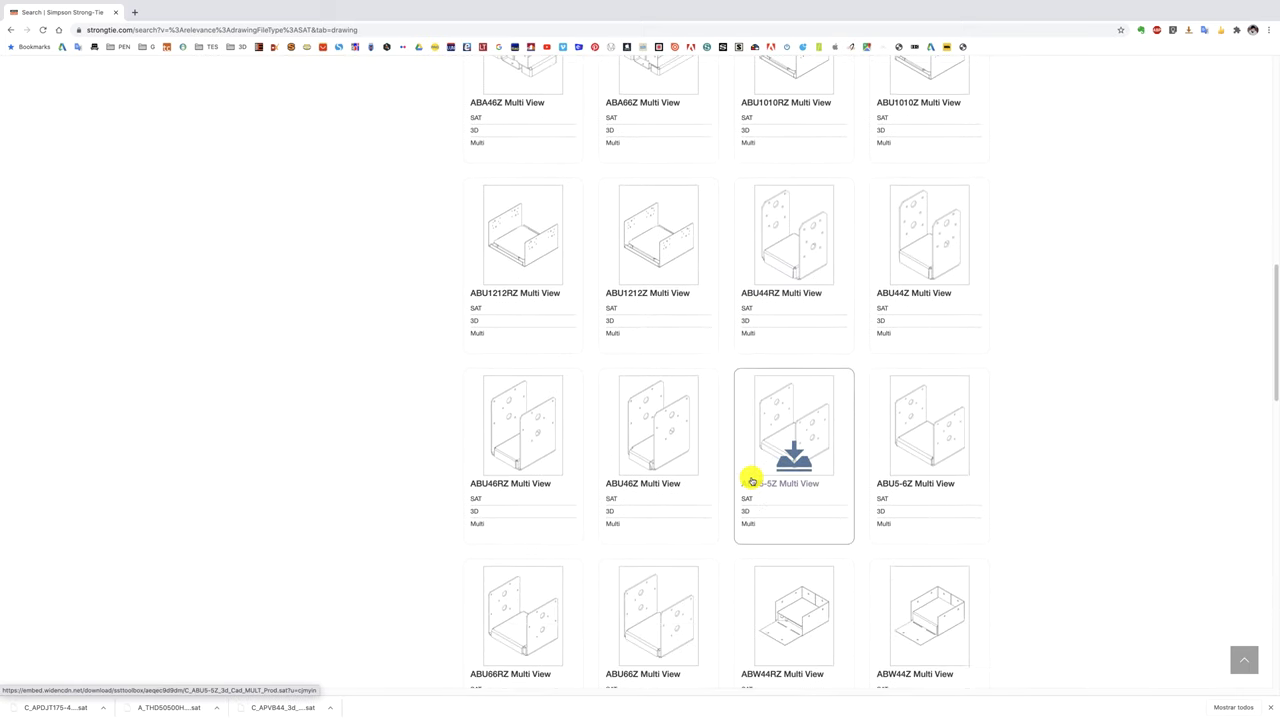
scroll(751, 480, down, 1)
scroll(751, 480, down, 2)
scroll(751, 480, down, 2)
scroll(751, 480, down, 1)
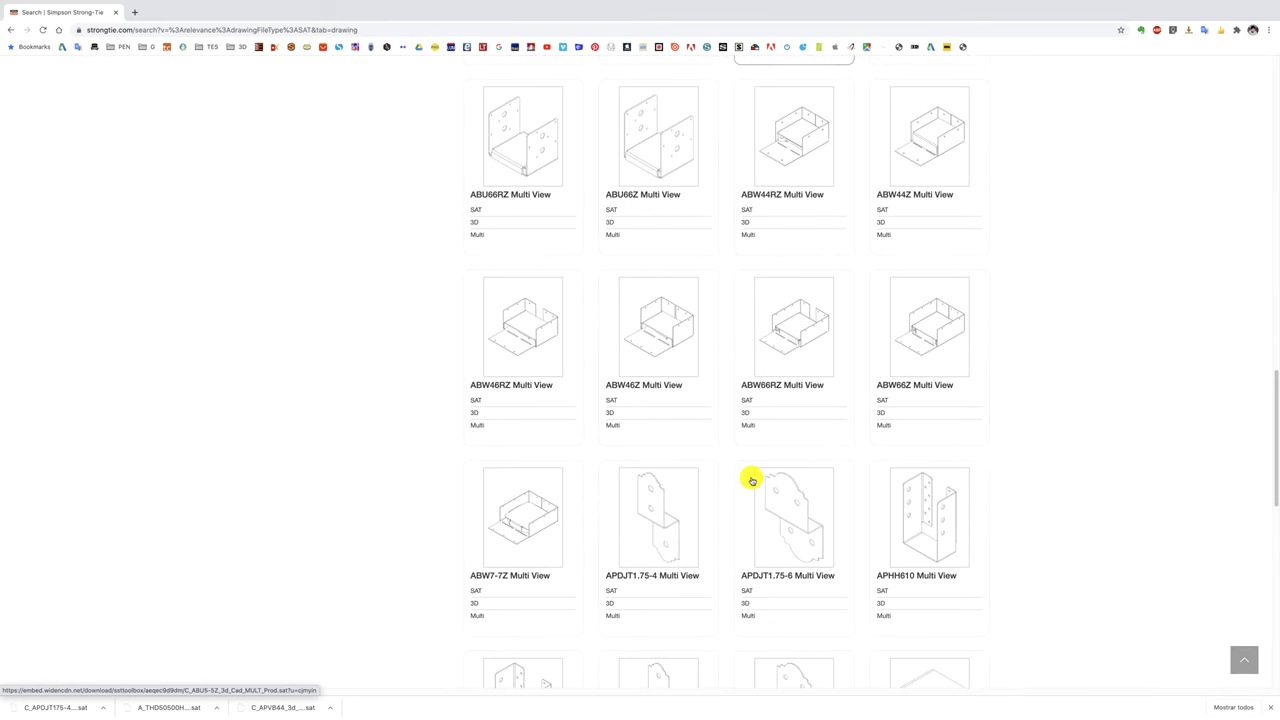
scroll(751, 480, down, 1)
scroll(751, 480, down, 2)
scroll(751, 480, down, 1)
scroll(751, 480, down, 1)
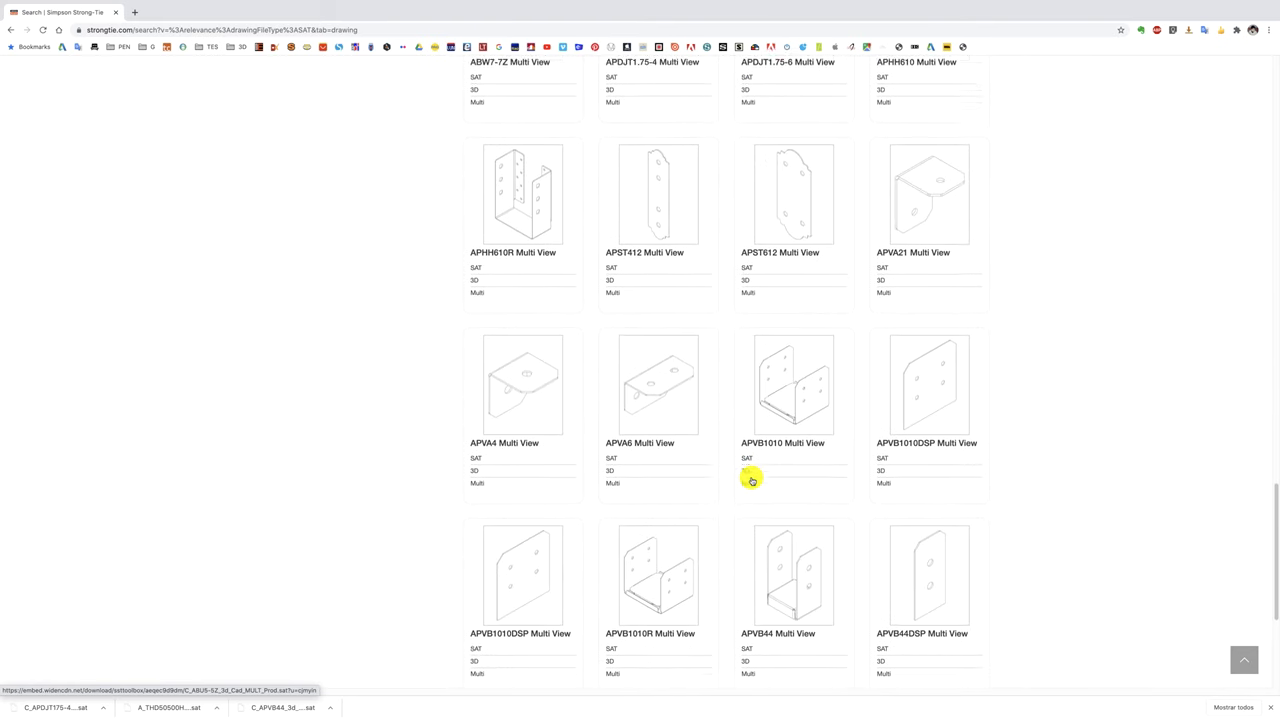
scroll(751, 481, down, 1)
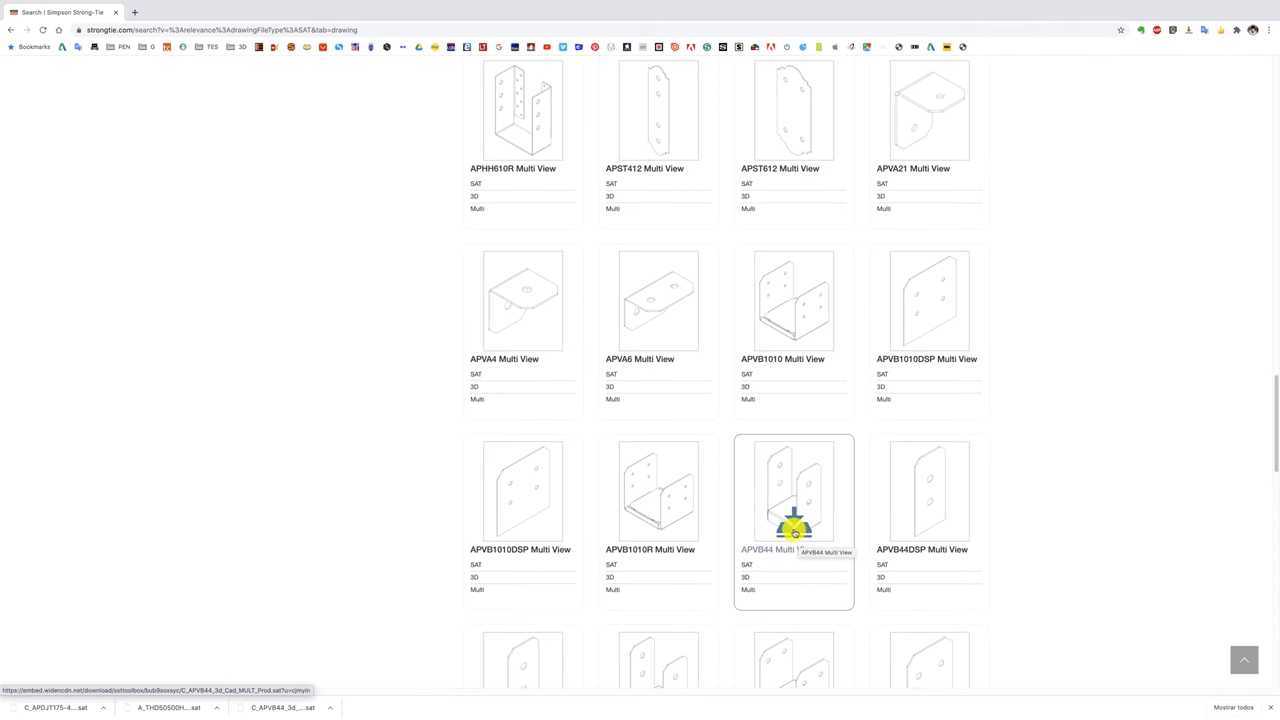
Download the APVB44 post base SAT drawing and return to Fusion 360
click(793, 524)
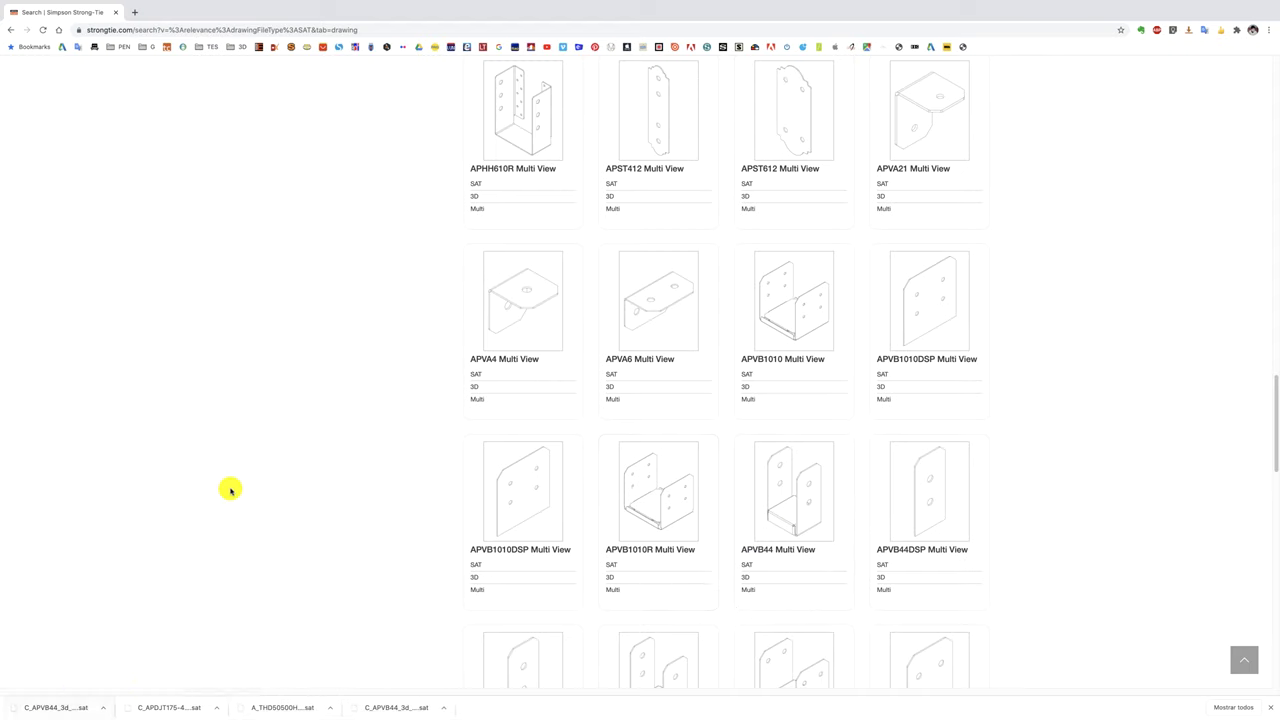
click(1270, 707)
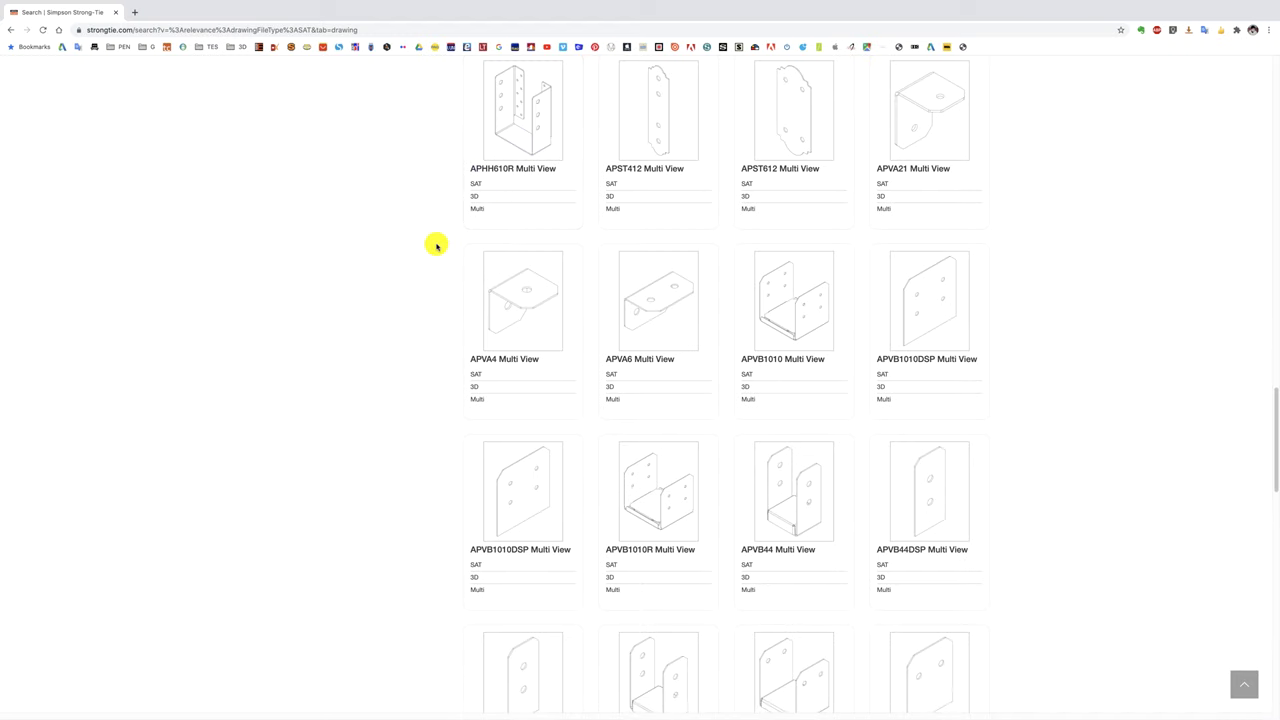
key(ctrl+Up)
Open C_APVB44_3d_Cad_MULT_Prod.sat from the Descargas folder into Fusion 360
click(692, 23)
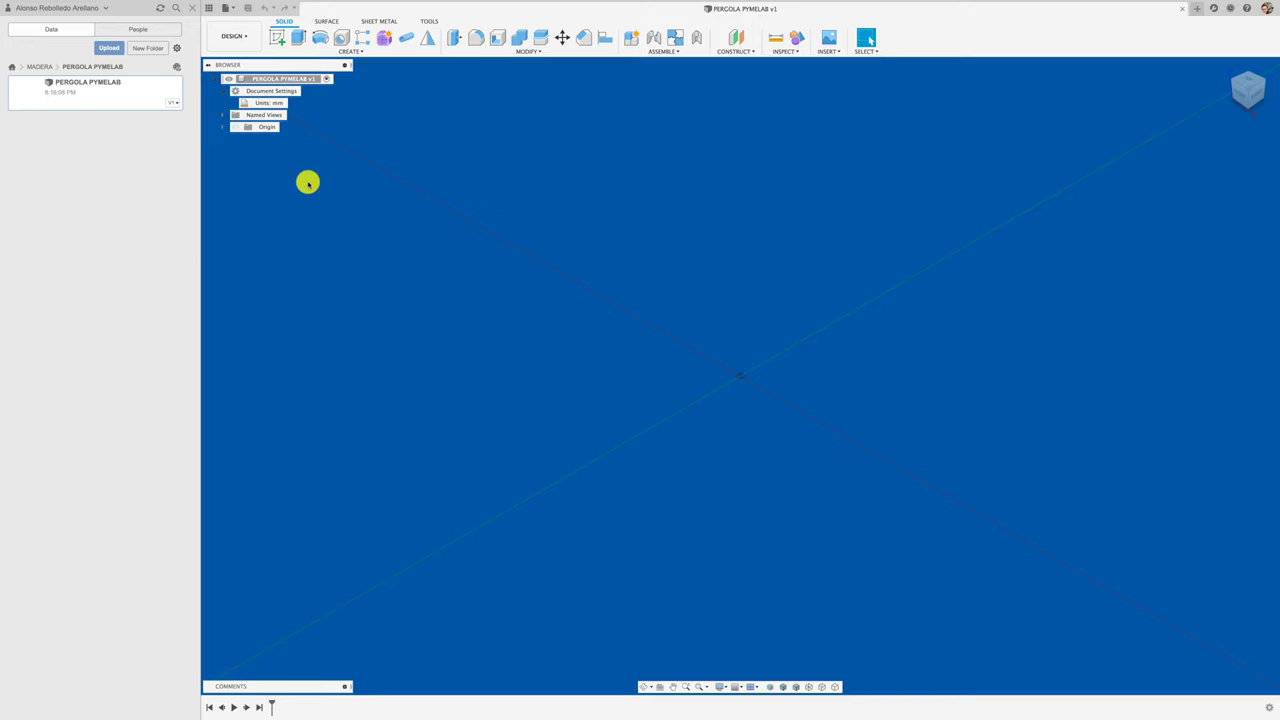
click(227, 8)
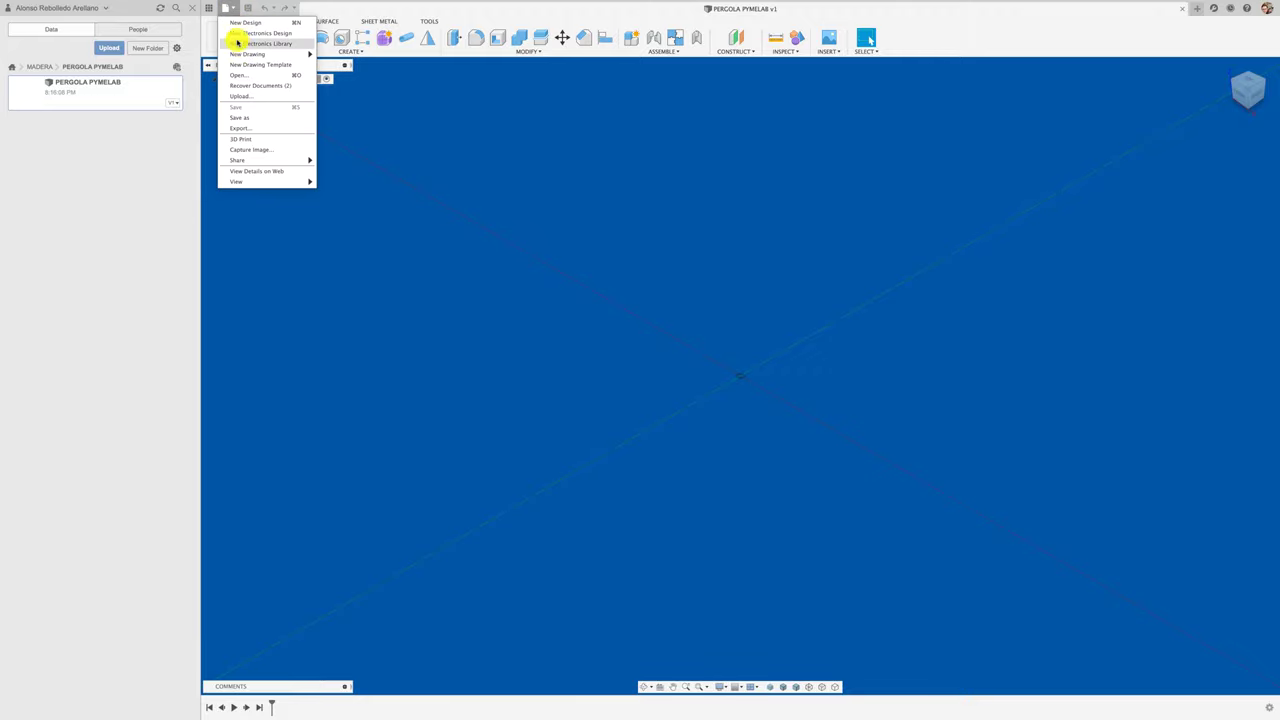
click(240, 75)
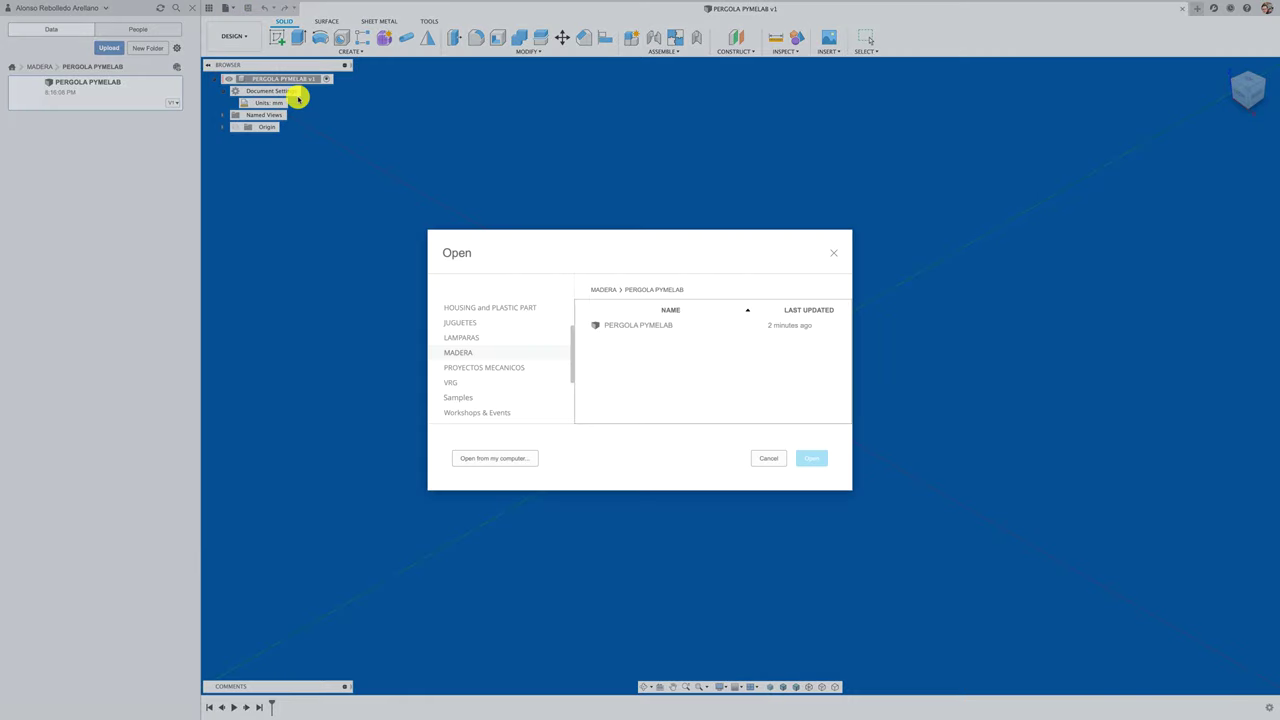
click(514, 457)
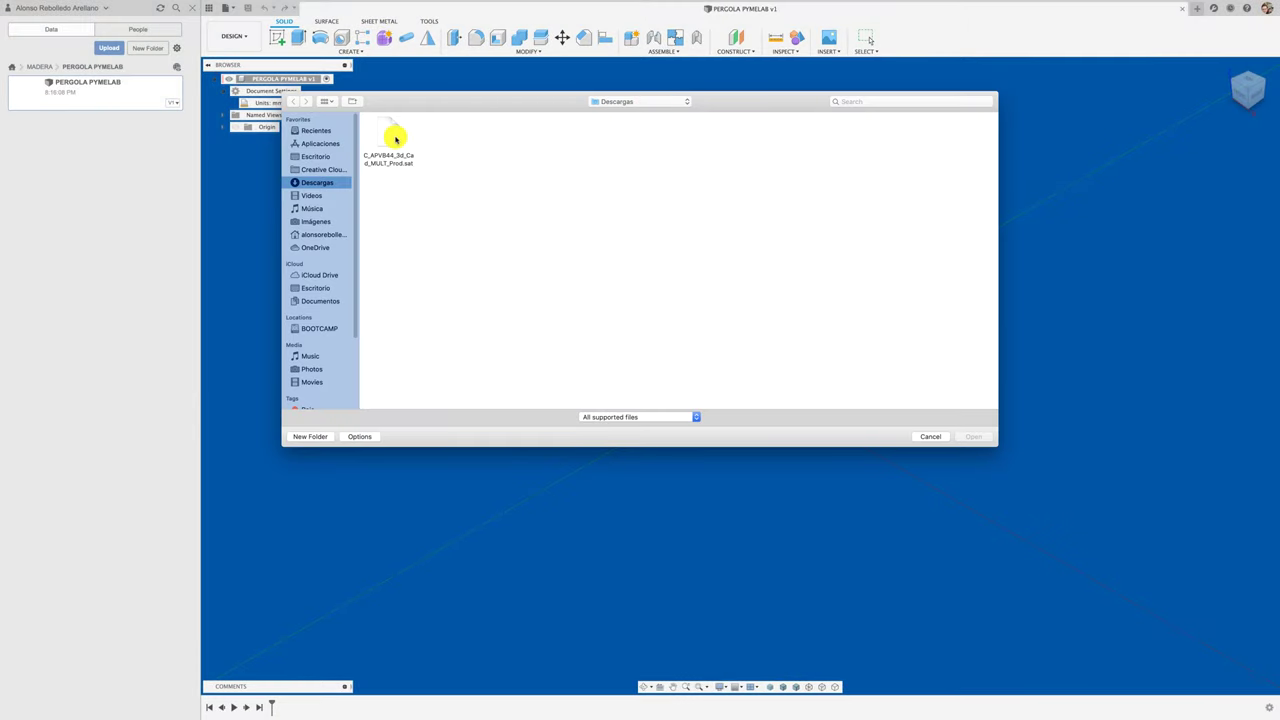
click(396, 140)
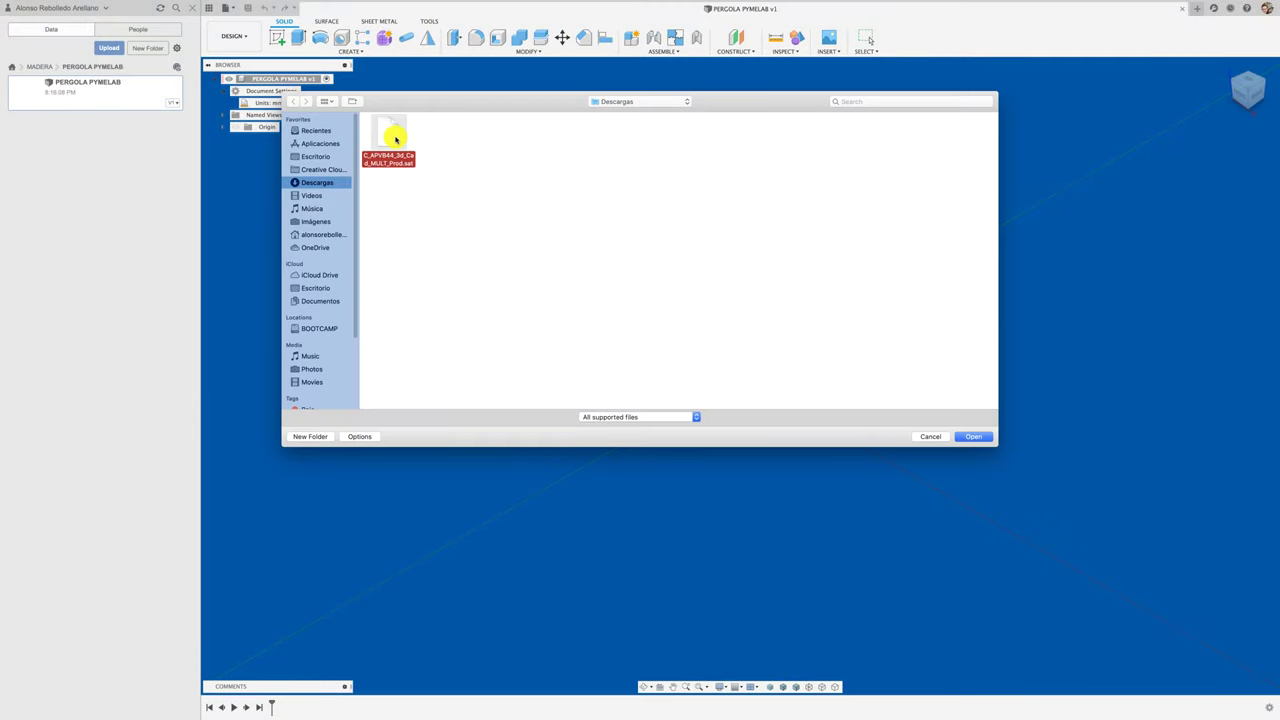
click(975, 437)
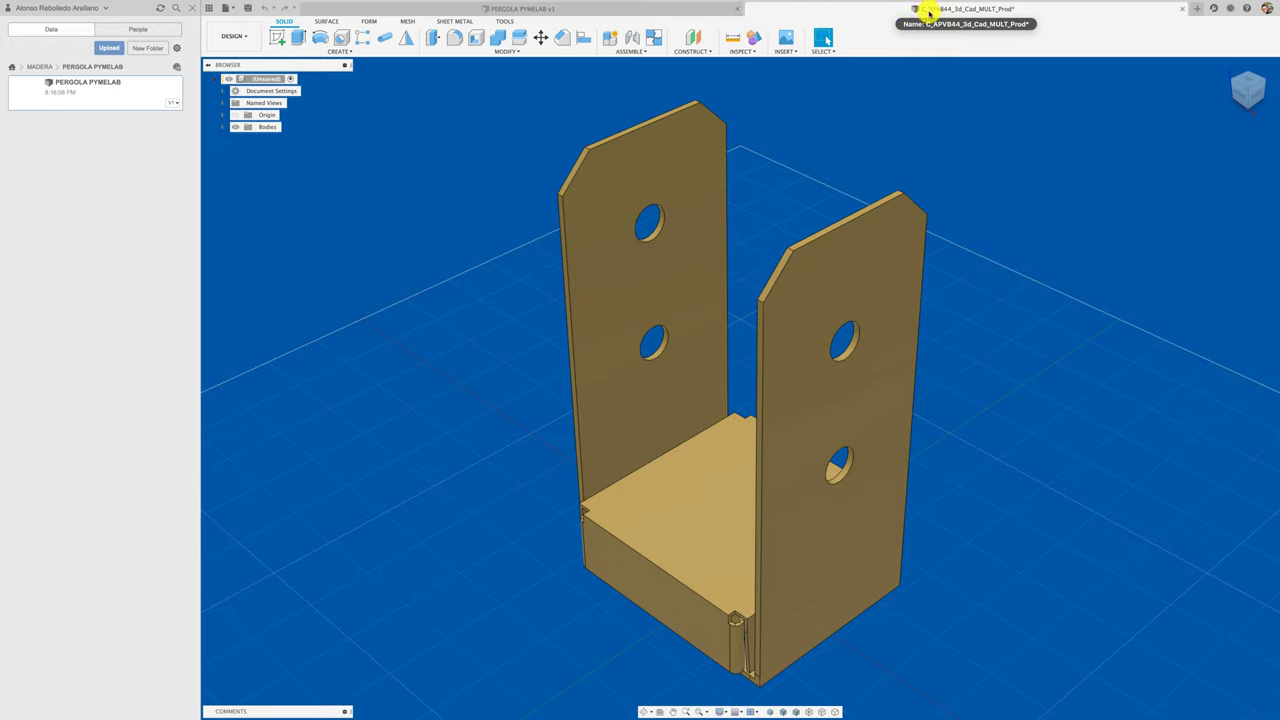
click(720, 10)
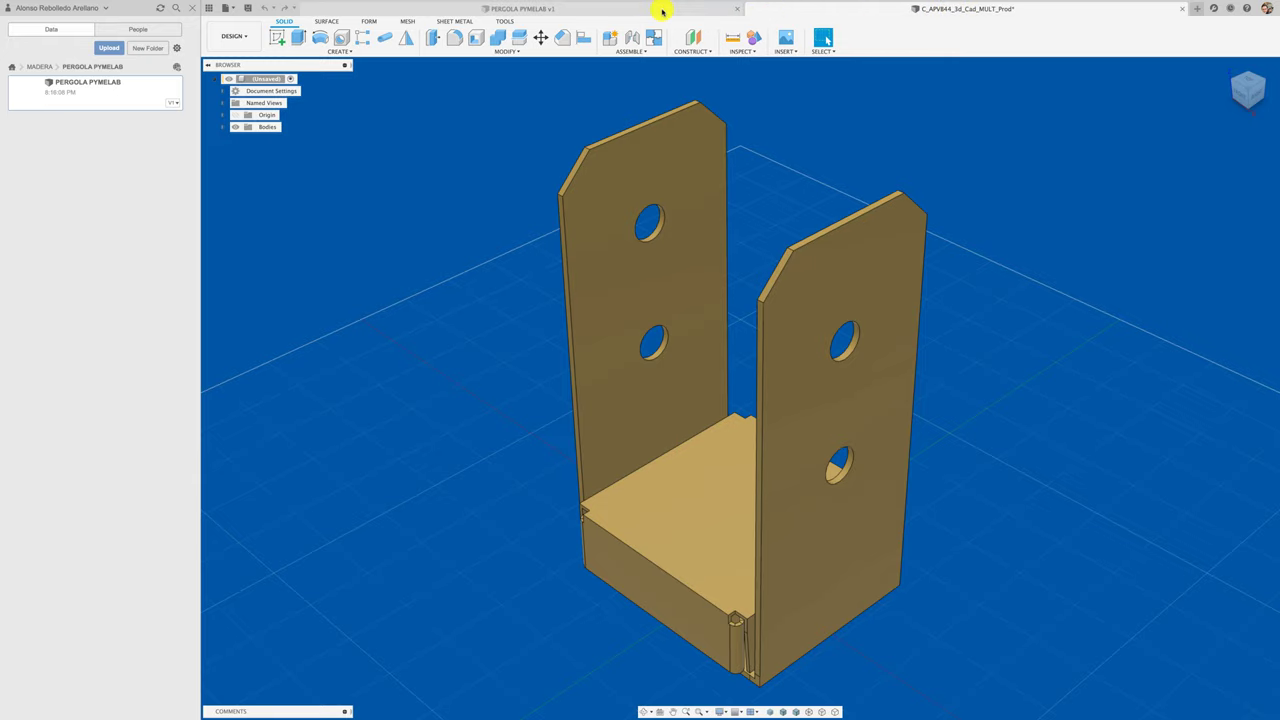
click(825, 10)
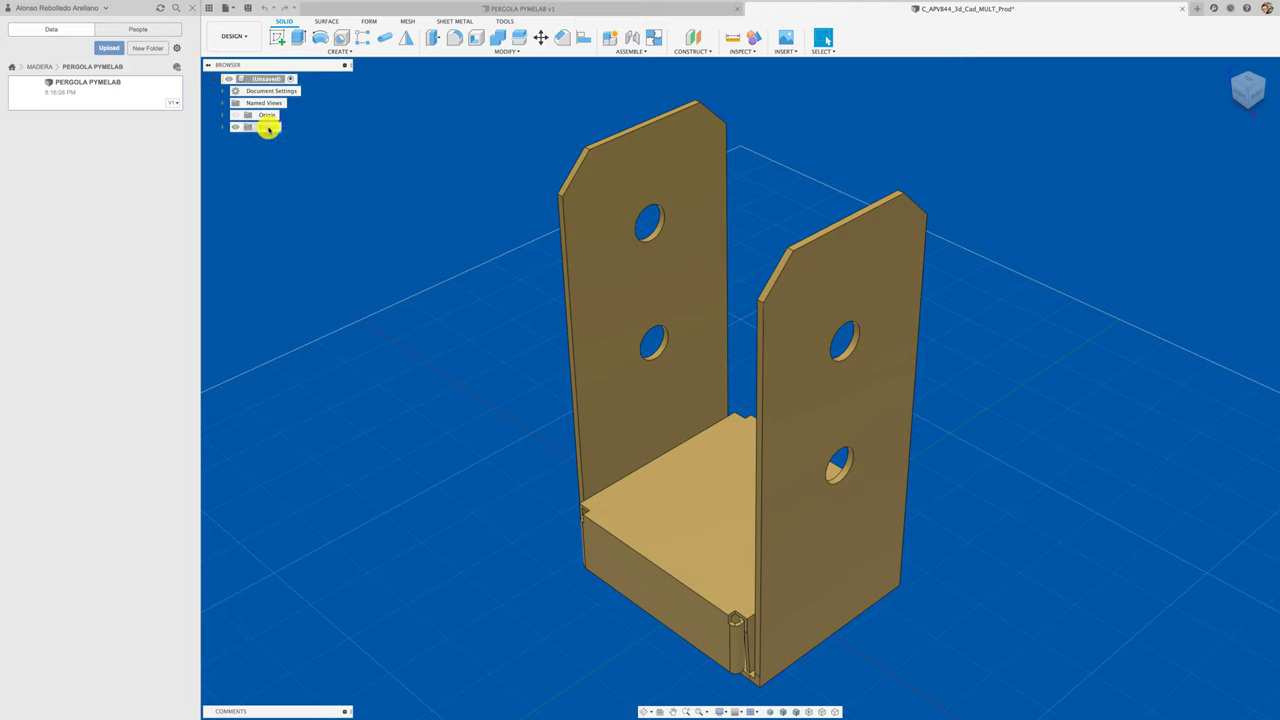
Create components from the post base's bodies and select each of the three to identify them
right_click(268, 129)
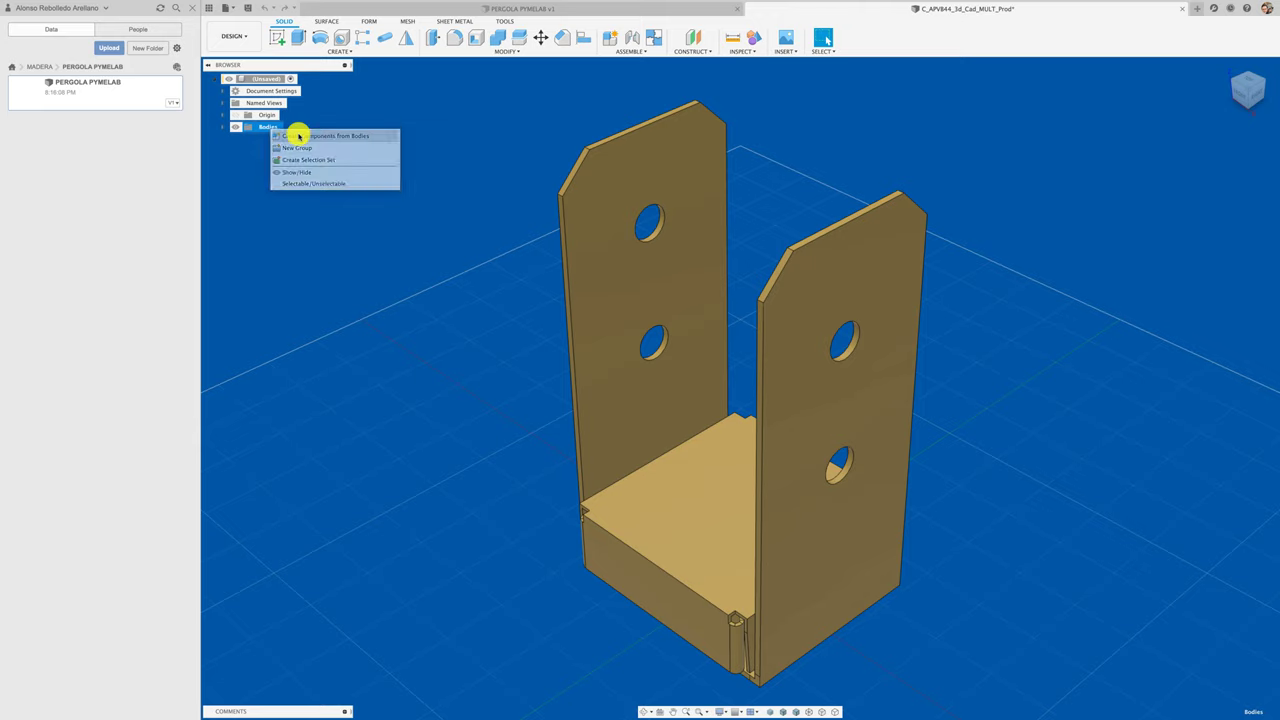
click(298, 136)
click(290, 128)
click(288, 139)
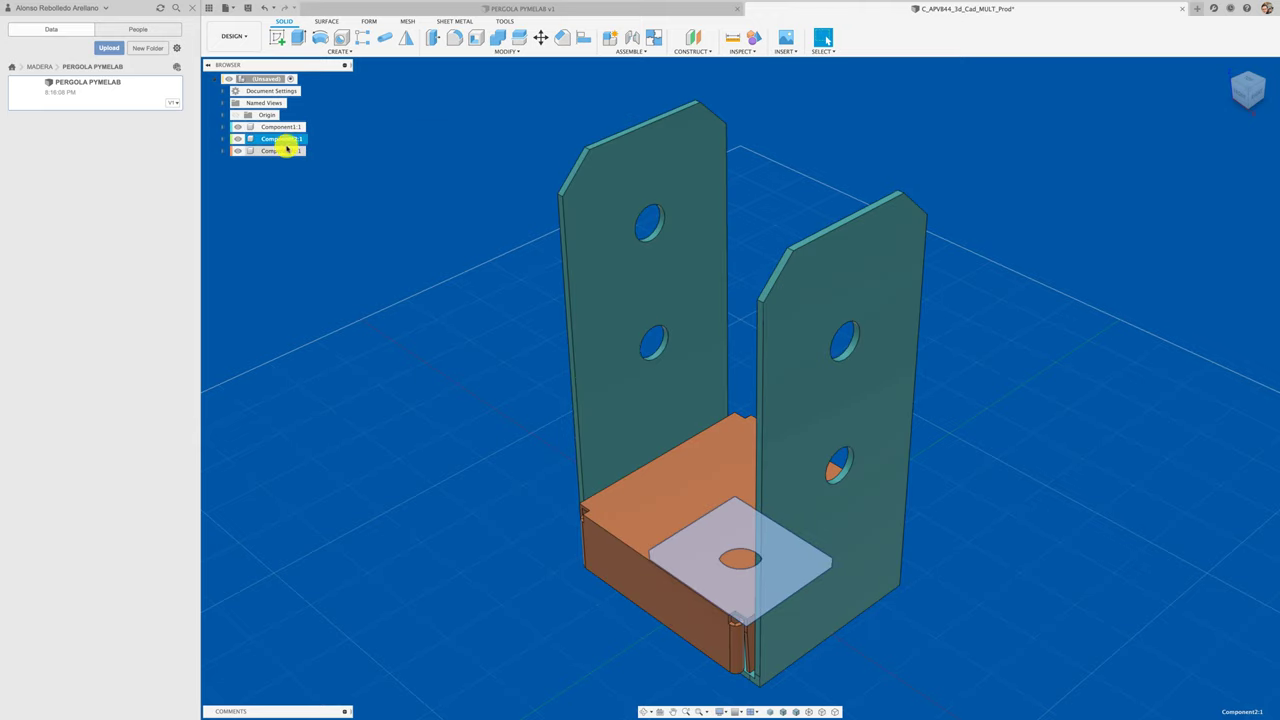
click(287, 150)
click(402, 175)
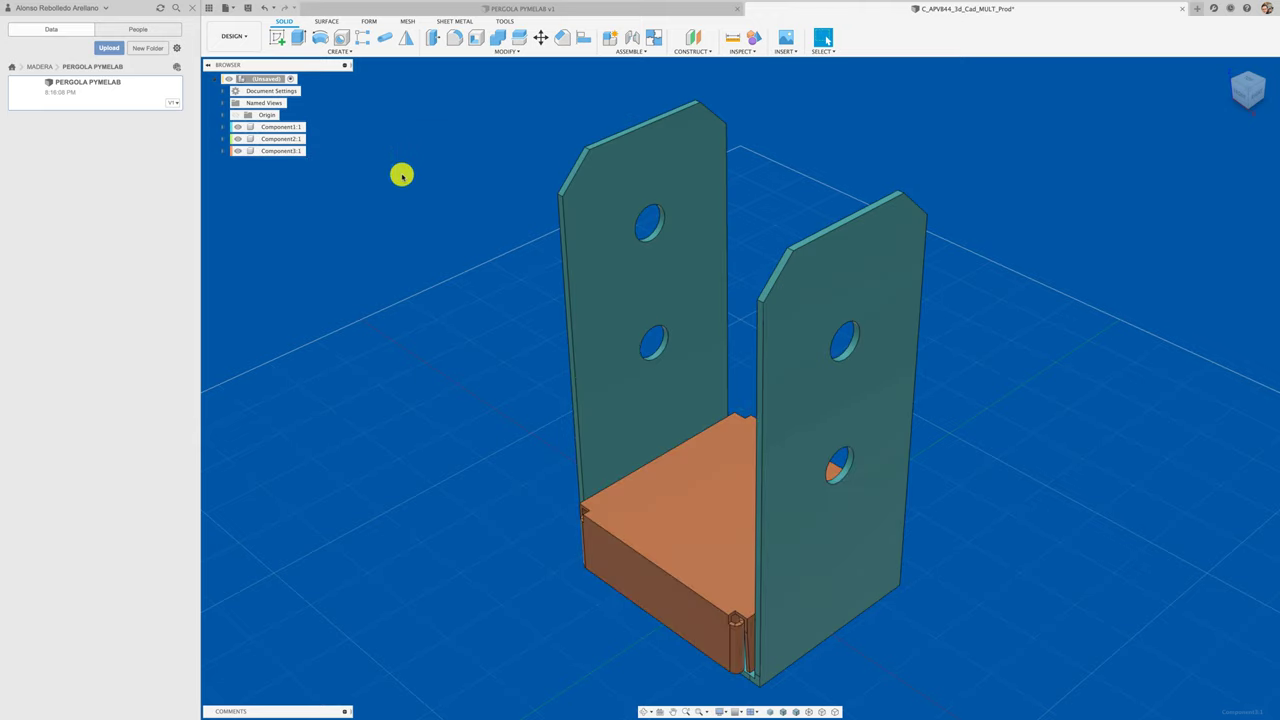
Hide and reshow the base block and square washer to inspect the slotted bracket plate
click(288, 140)
click(287, 150)
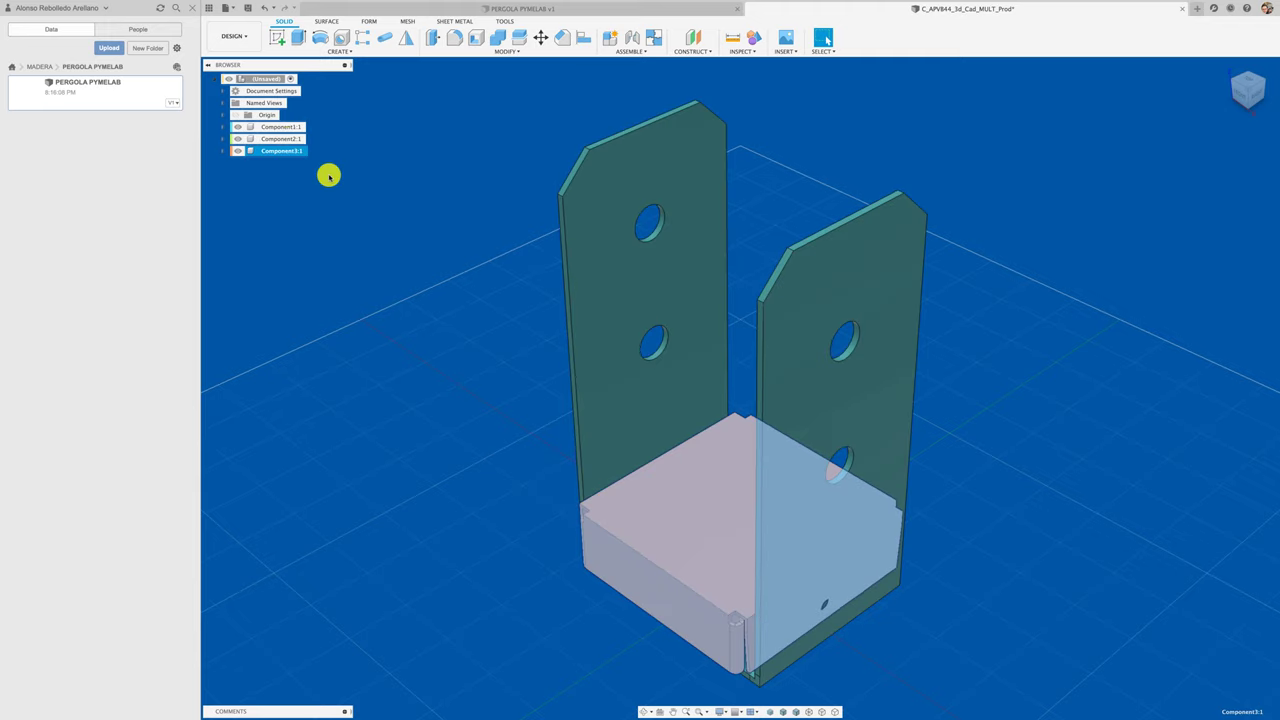
click(239, 151)
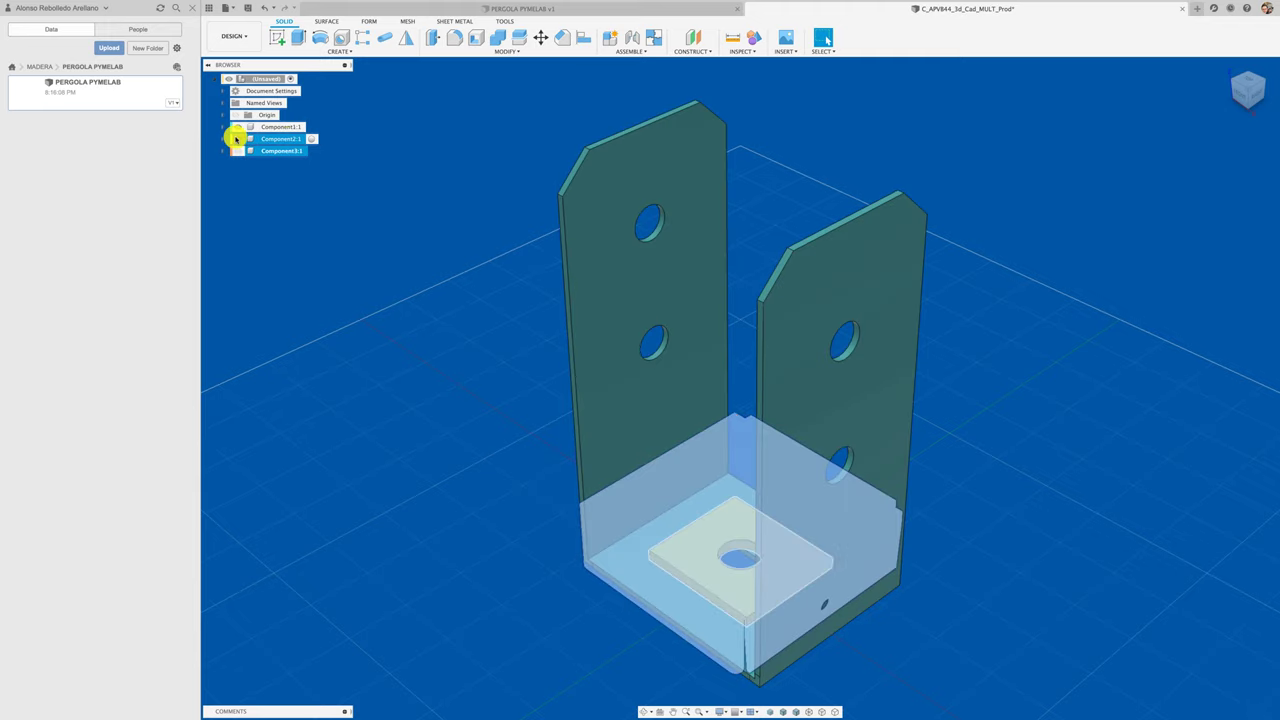
click(411, 237)
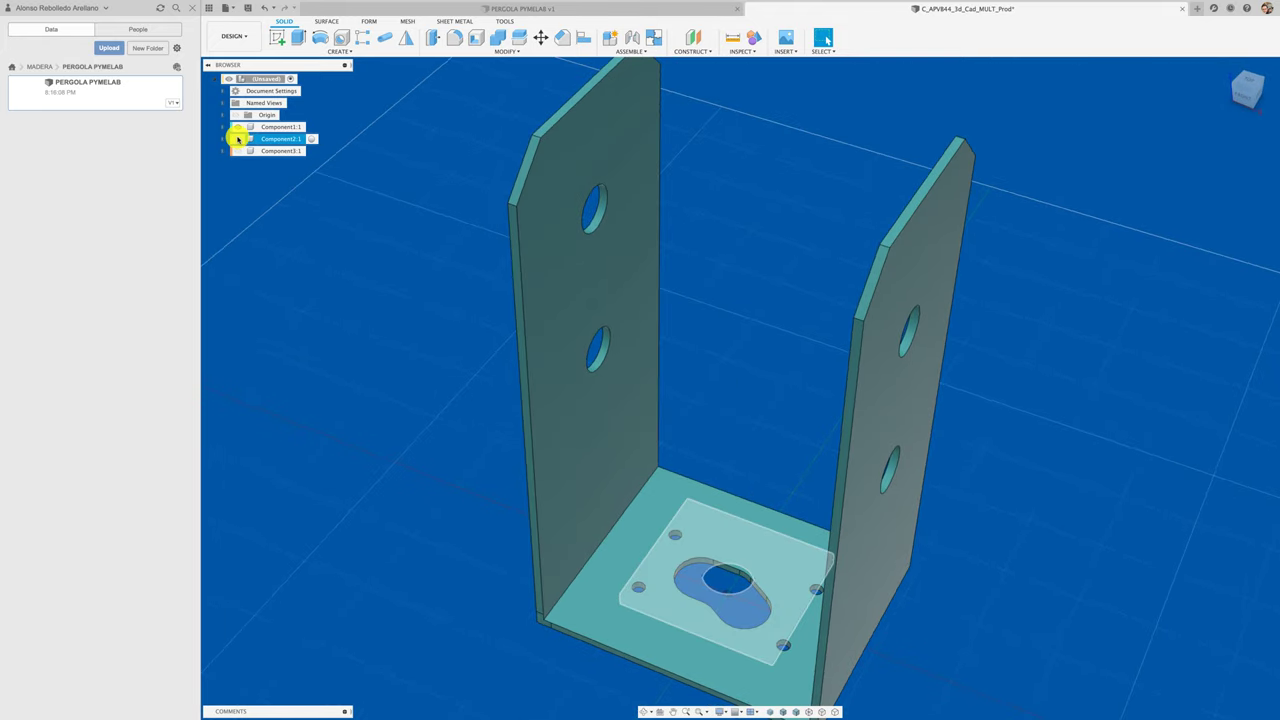
click(238, 138)
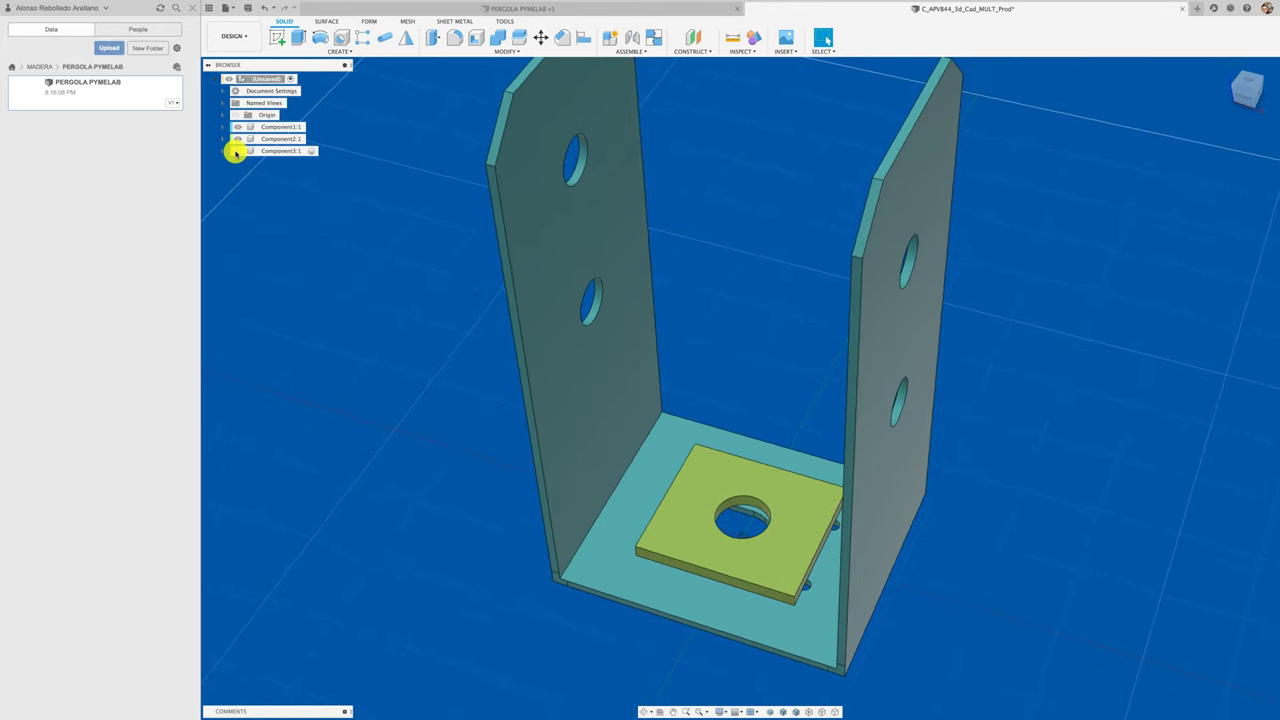
click(238, 151)
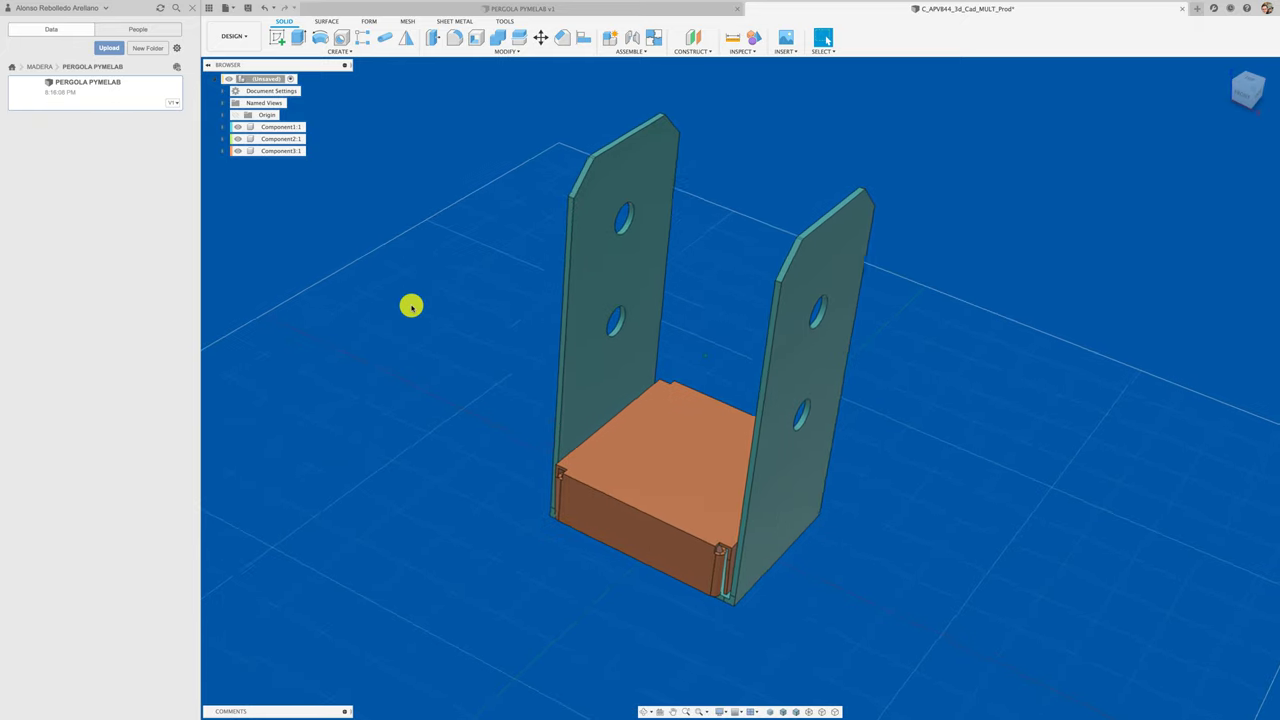
Save the post base as C_APVB44_3d_Cad_MULT_Prod in PERGOLA PYMELAB and close its tab
click(1182, 9)
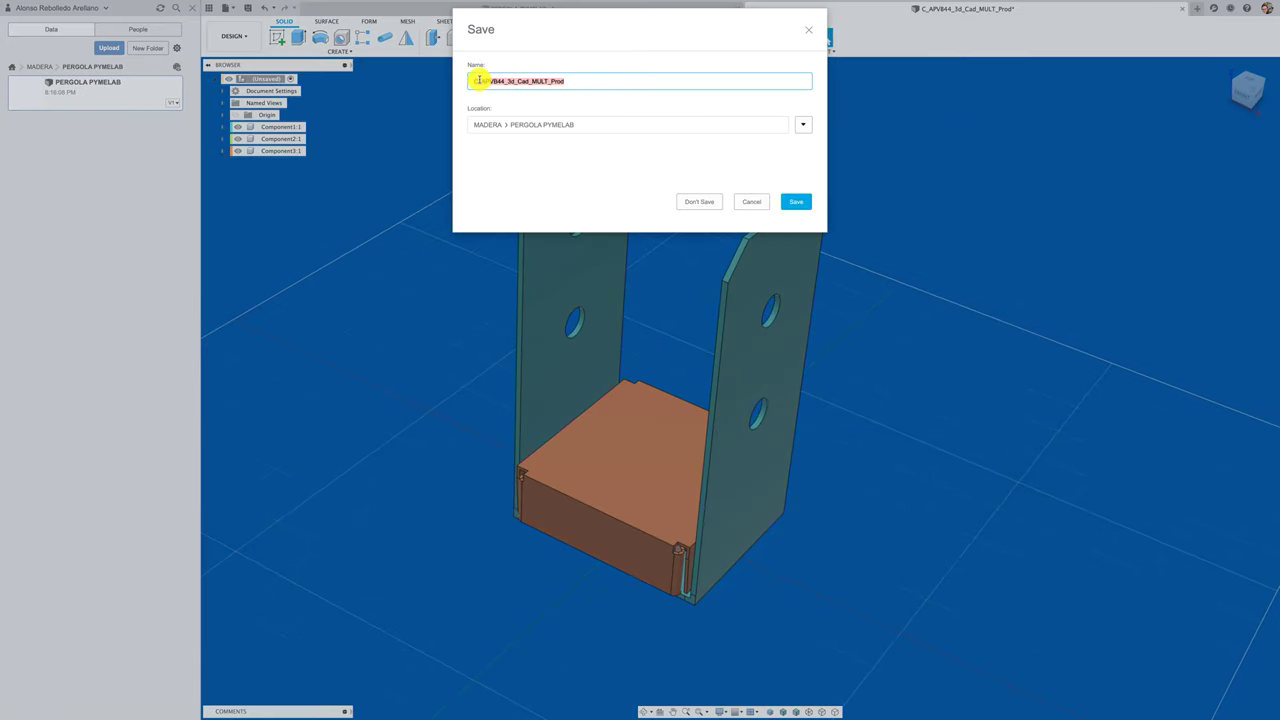
click(571, 81)
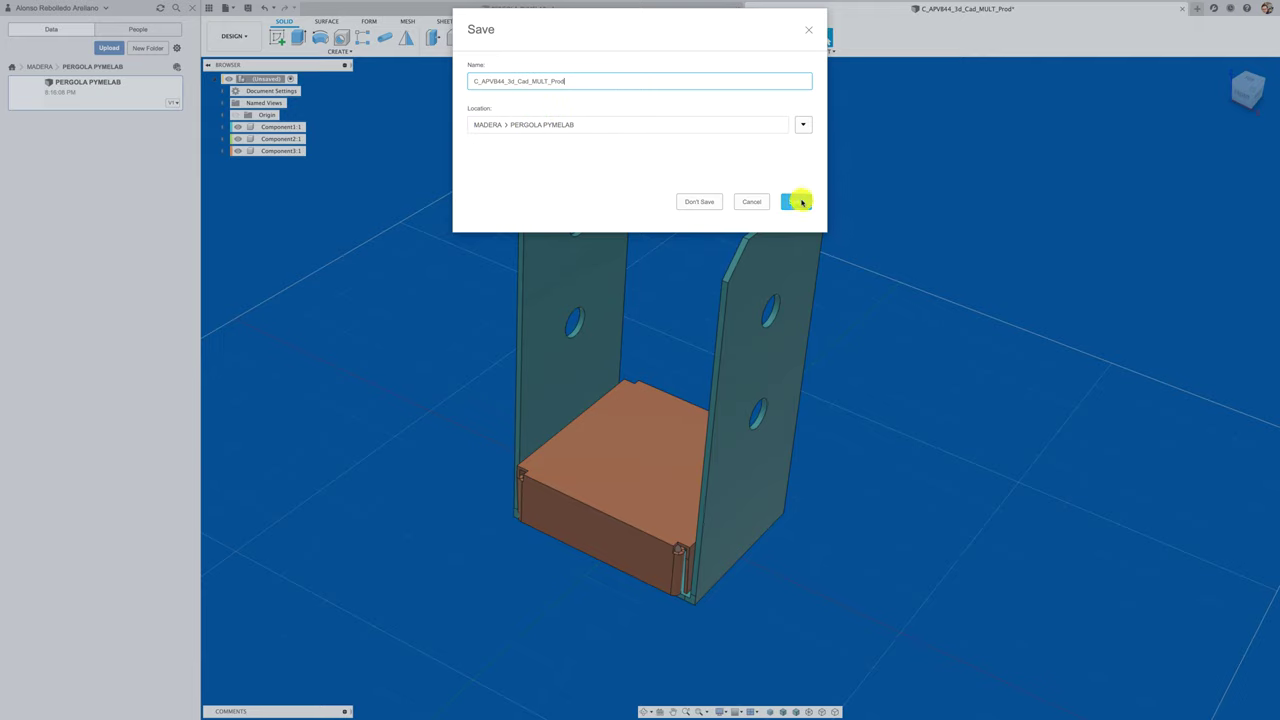
click(797, 204)
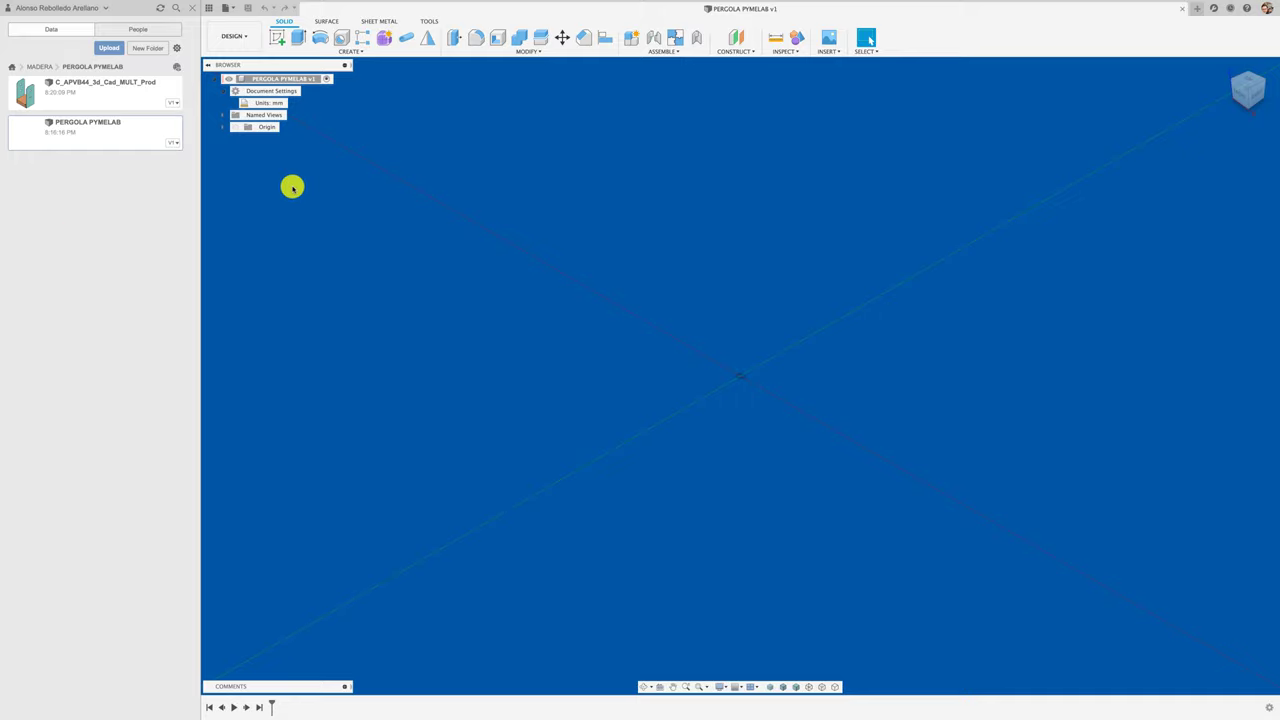
Switch to Chrome showing the Simpson Strong-Tie drawing search results
key(ctrl+Up)
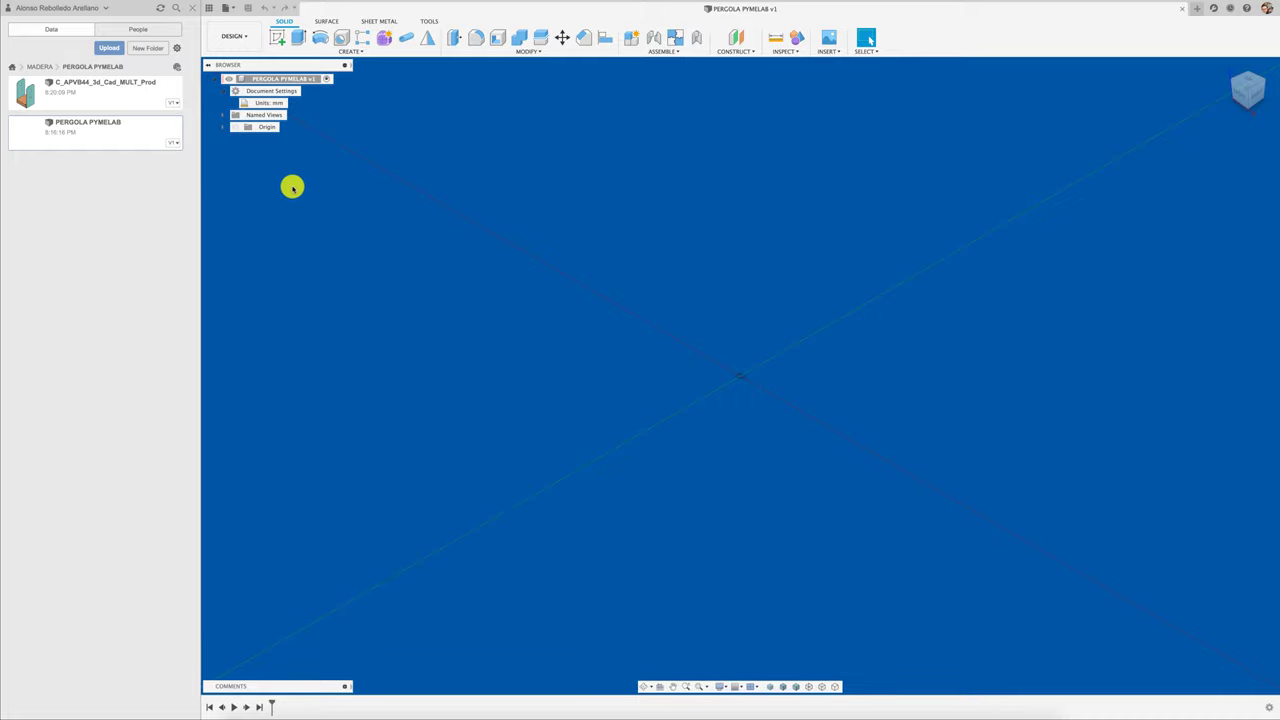
click(620, 45)
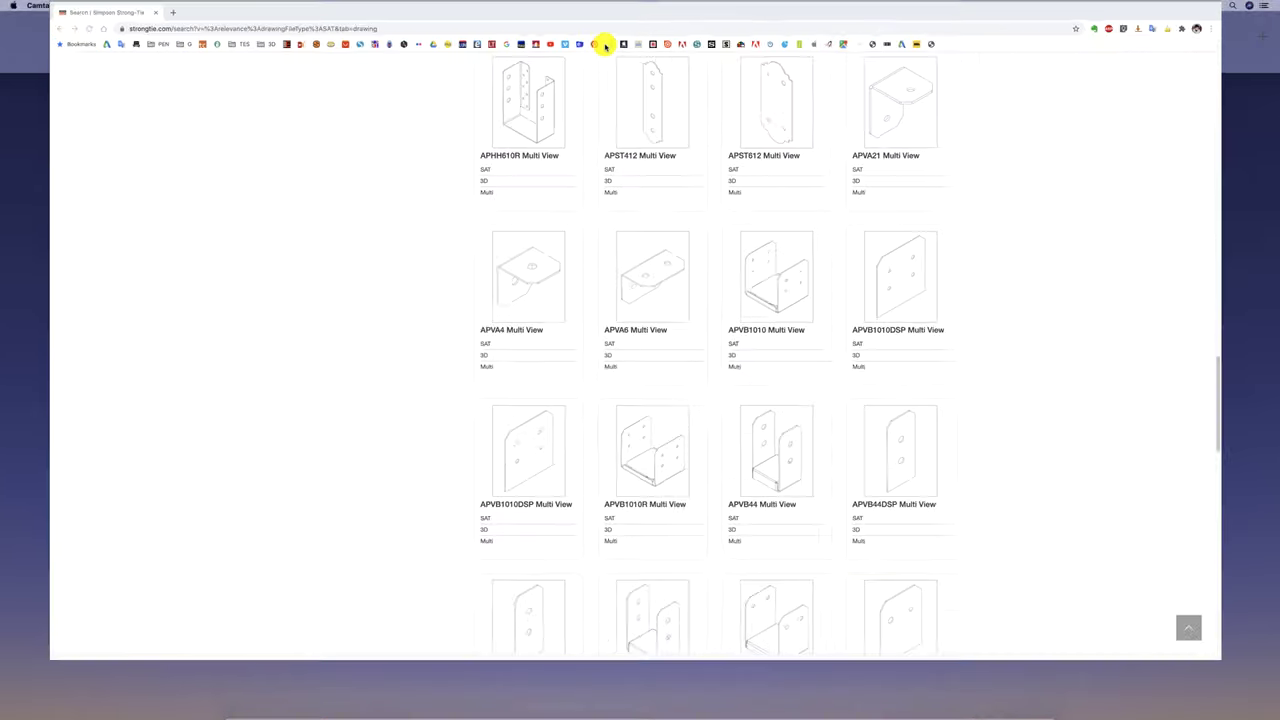
scroll(400, 240, up, 10)
scroll(399, 240, up, 10)
scroll(399, 240, up, 10)
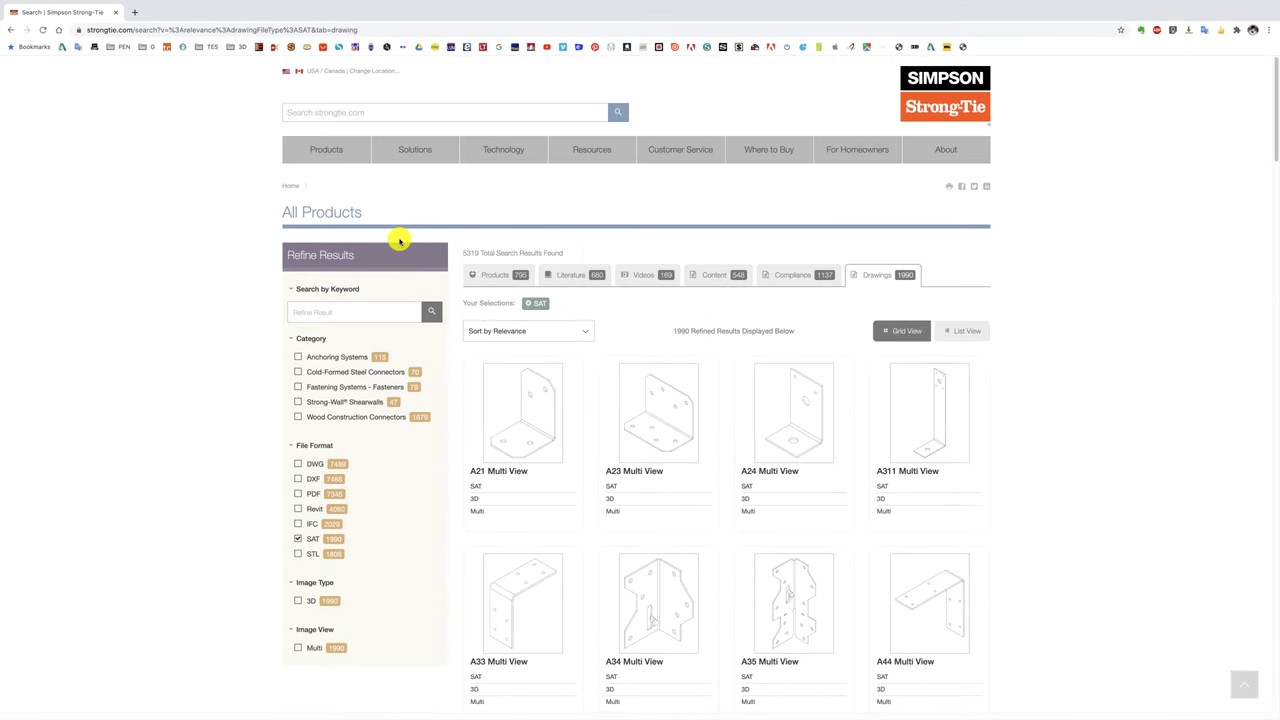
Filter results by keyword THD50500H, download its SAT drawing, then clear the keyword
click(338, 309)
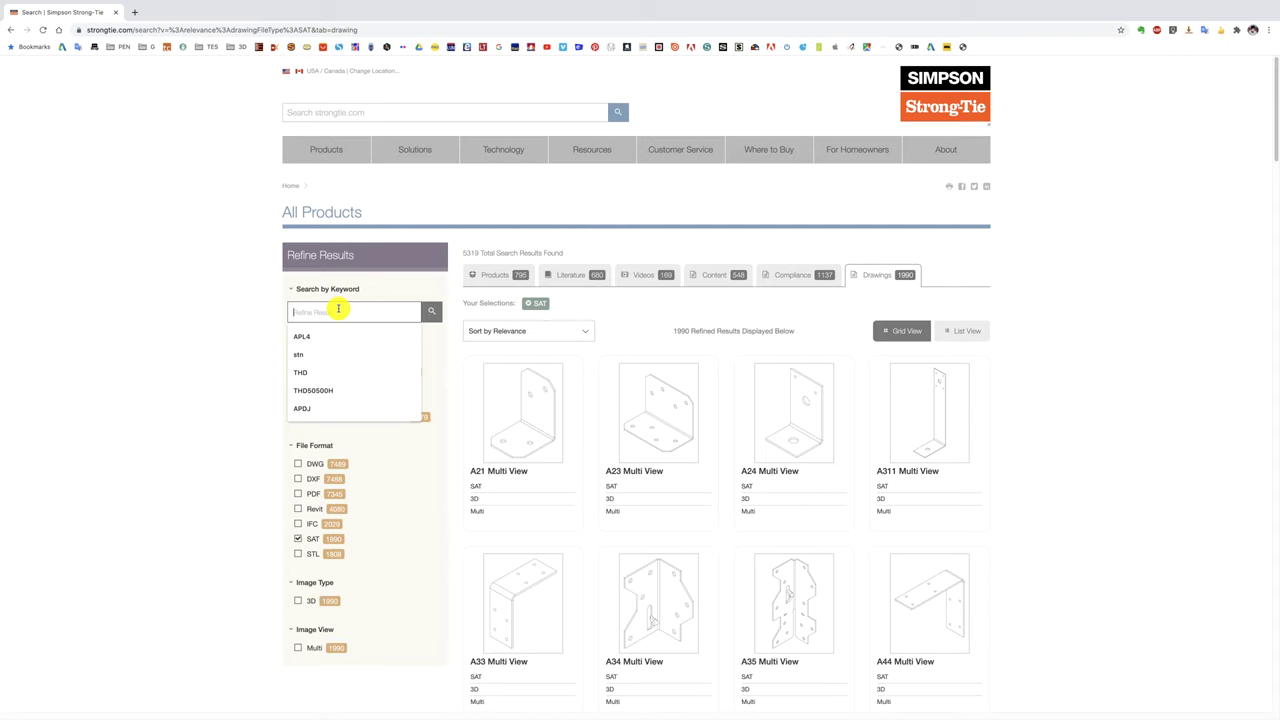
click(329, 393)
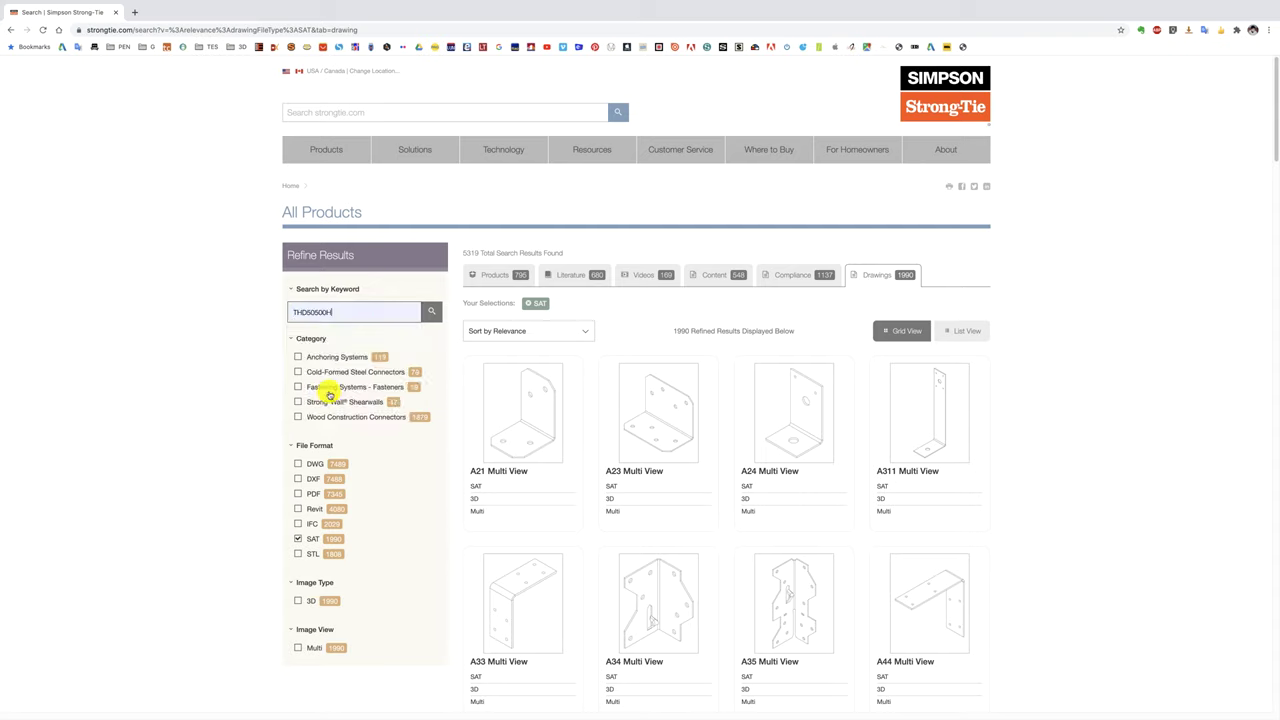
click(431, 311)
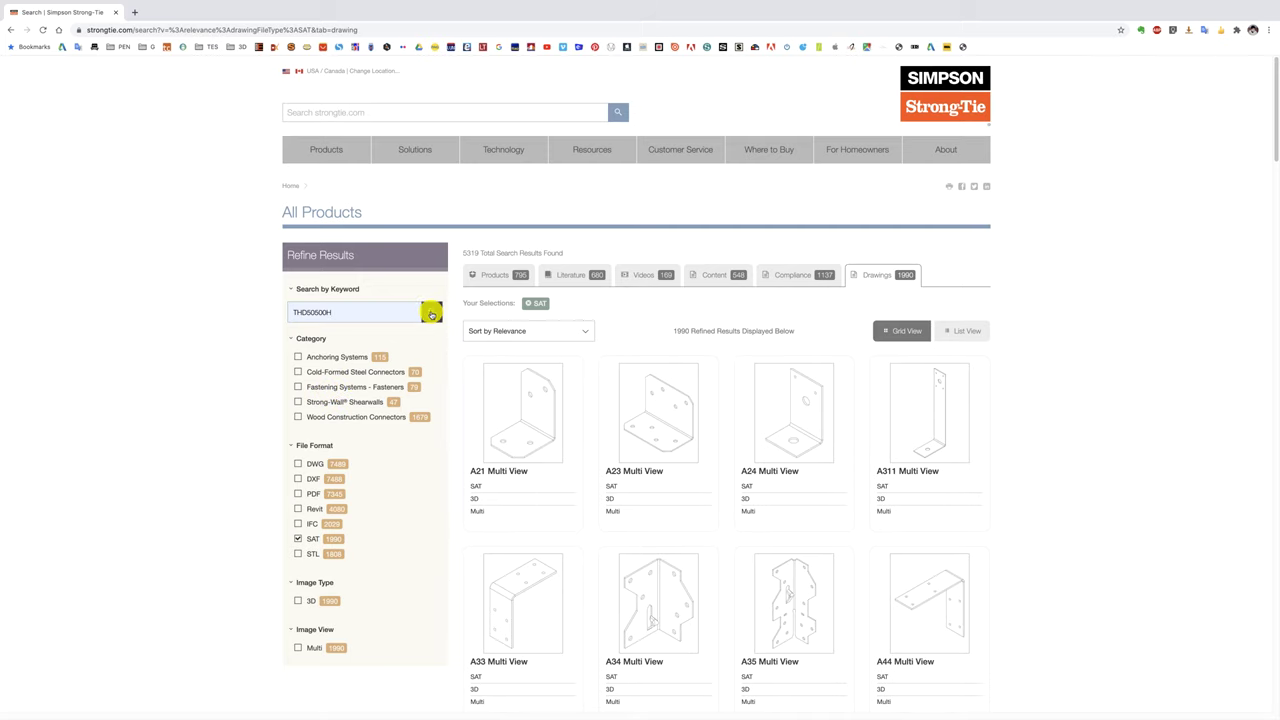
click(529, 425)
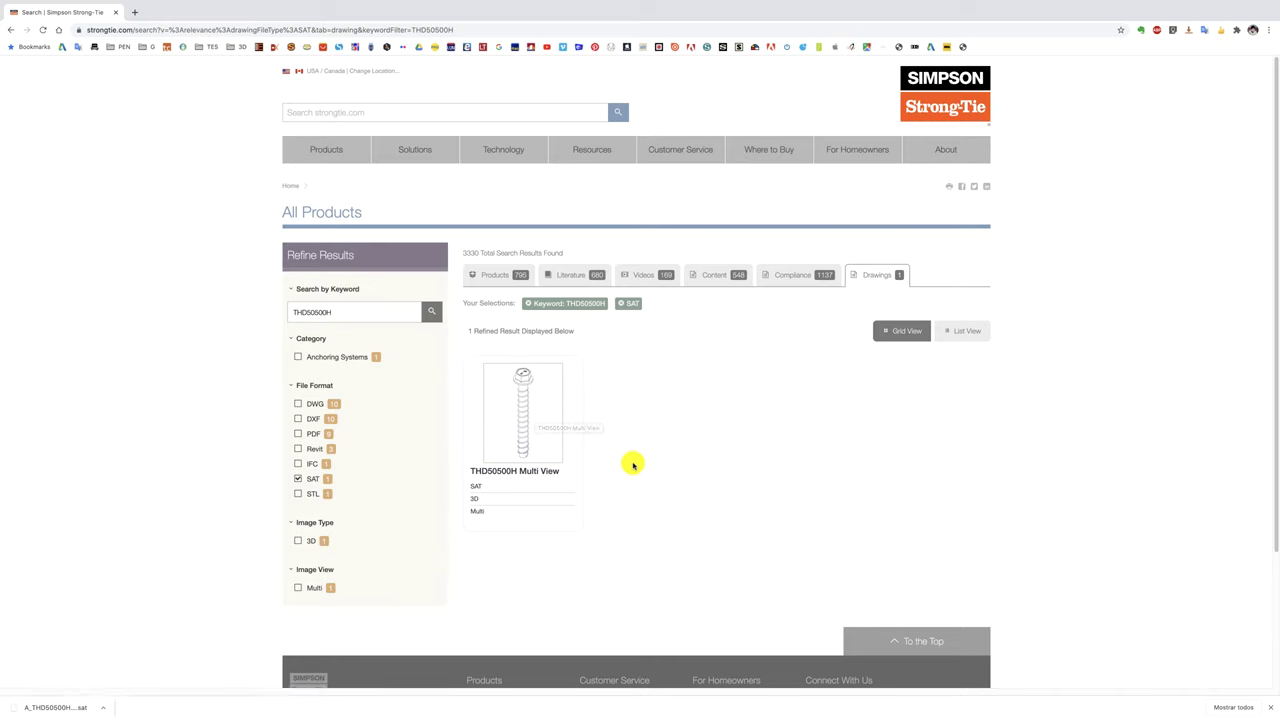
drag(380, 313, 265, 312)
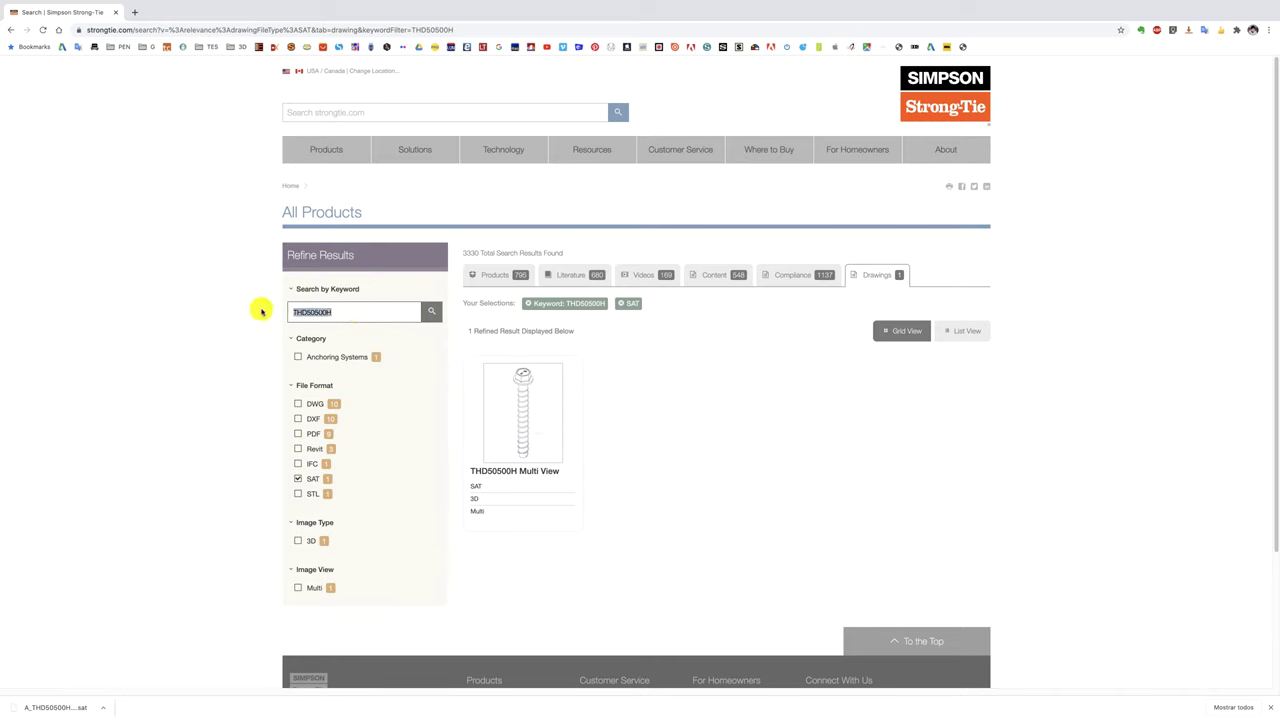
key(BackSpace)
Download the APDJT1.75-4 SAT drawing via the APDJ keyword filter, then return to Fusion 360
text(APDJ)
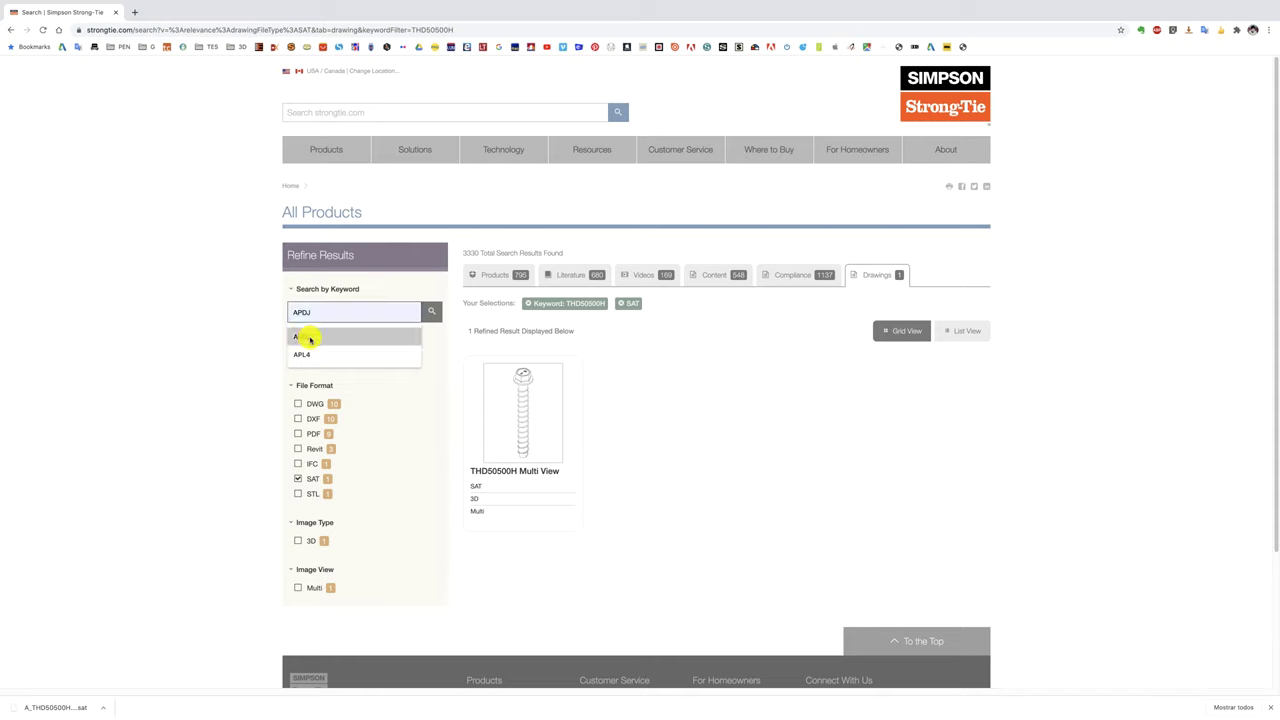
click(304, 337)
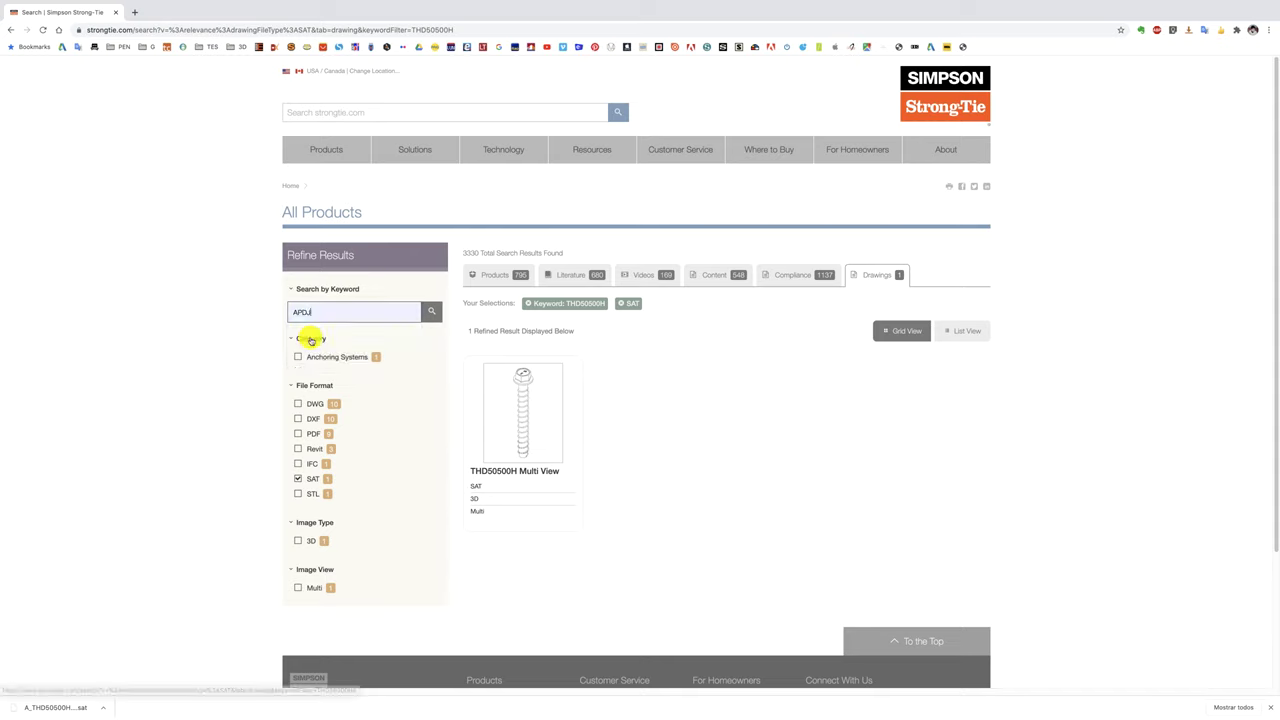
click(432, 313)
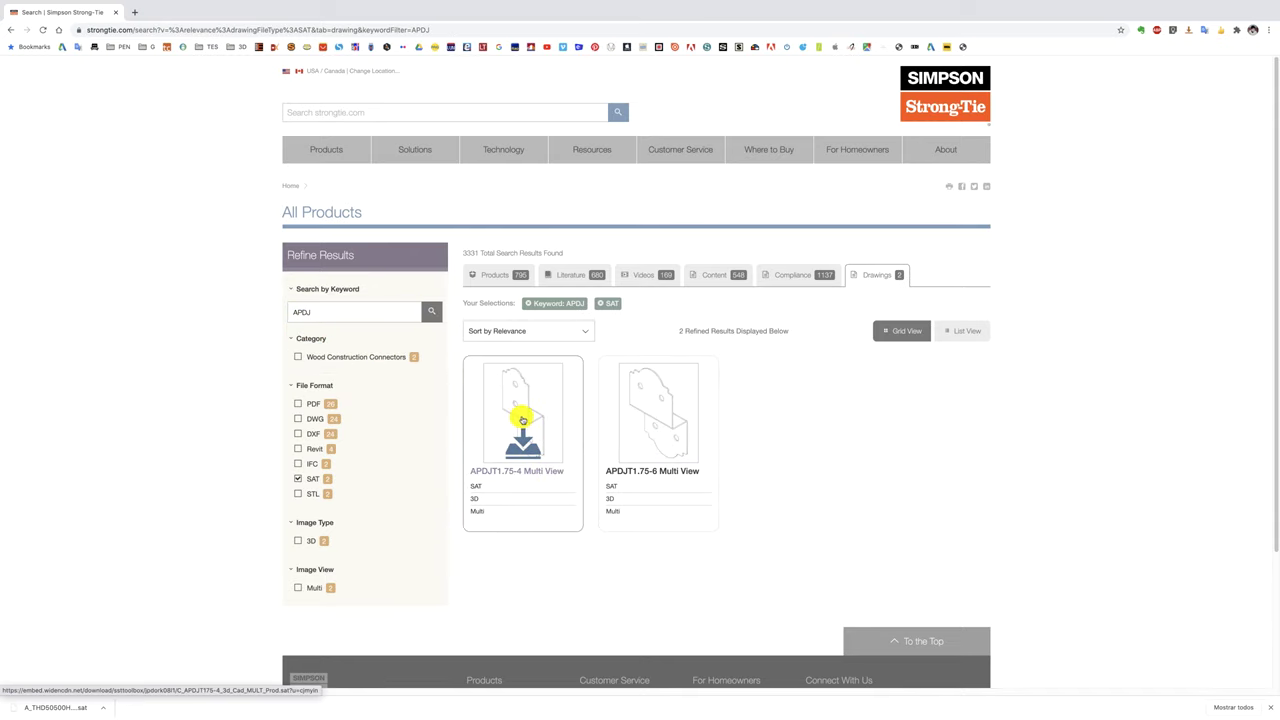
click(522, 420)
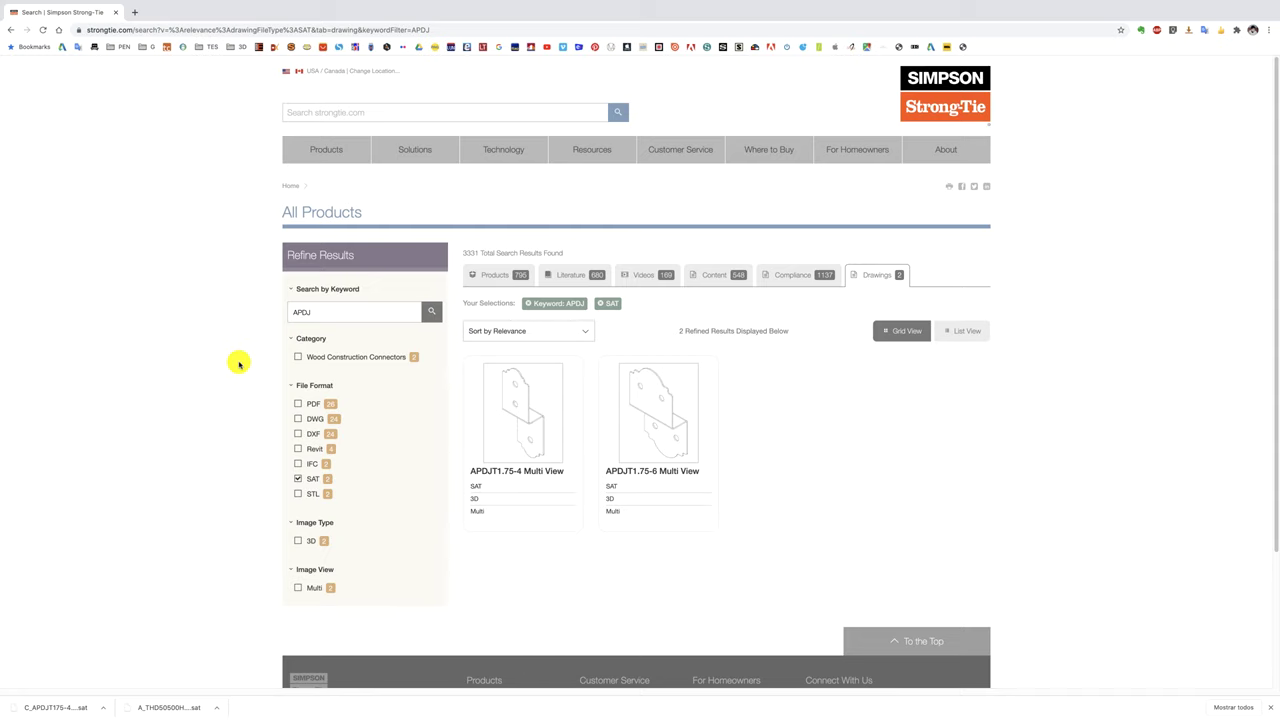
key(ctrl+Up)
click(684, 39)
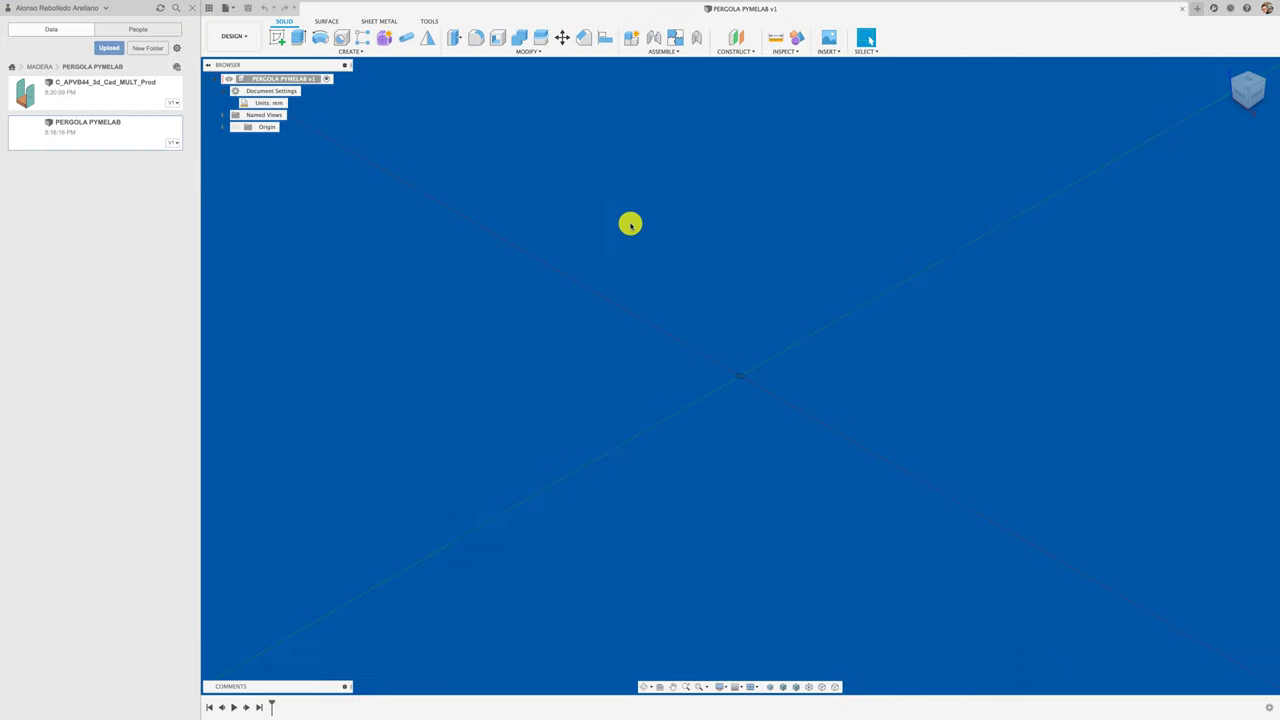
Open the downloaded C_APDJT175-4 .sat file from the computer as a new design
click(230, 9)
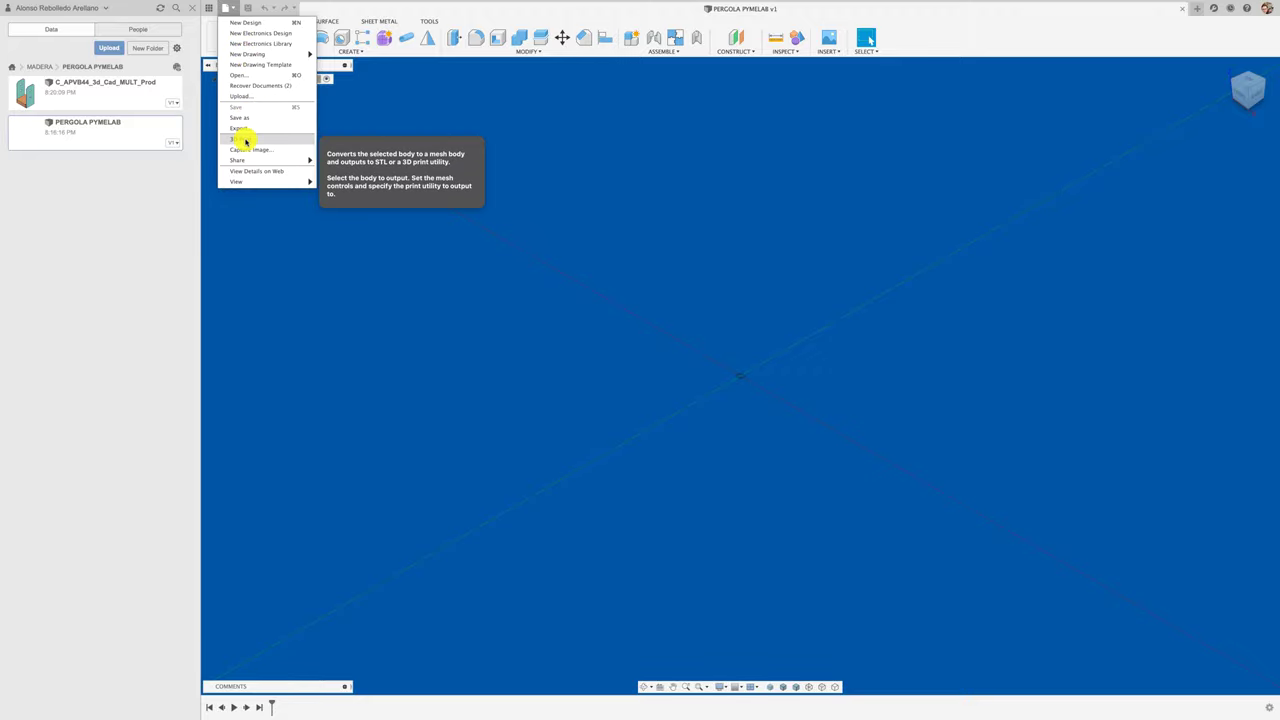
click(240, 76)
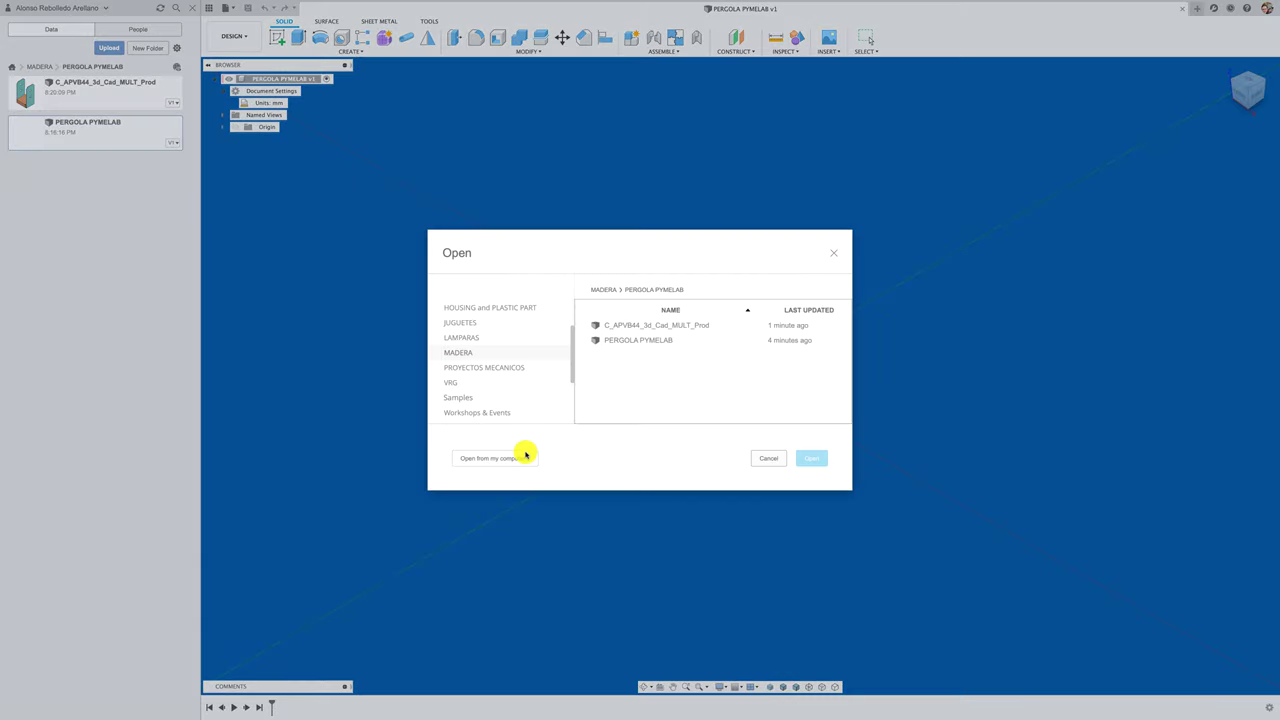
click(525, 456)
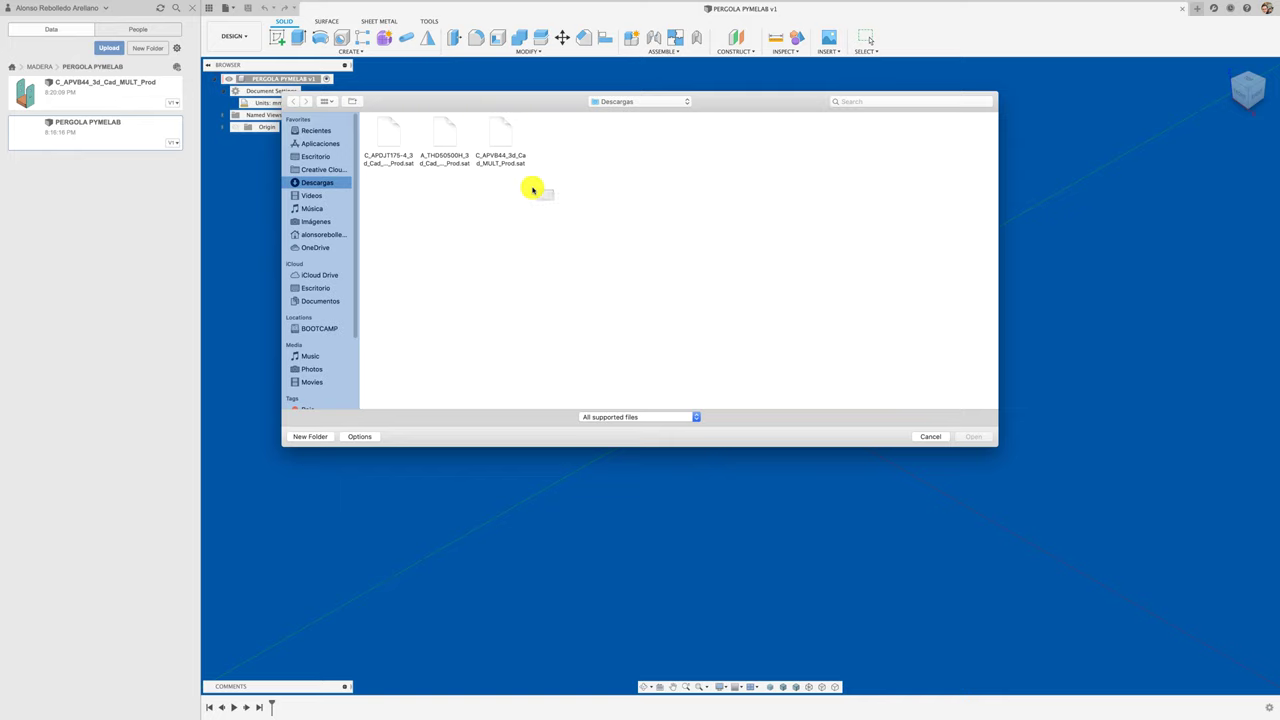
click(430, 168)
click(408, 177)
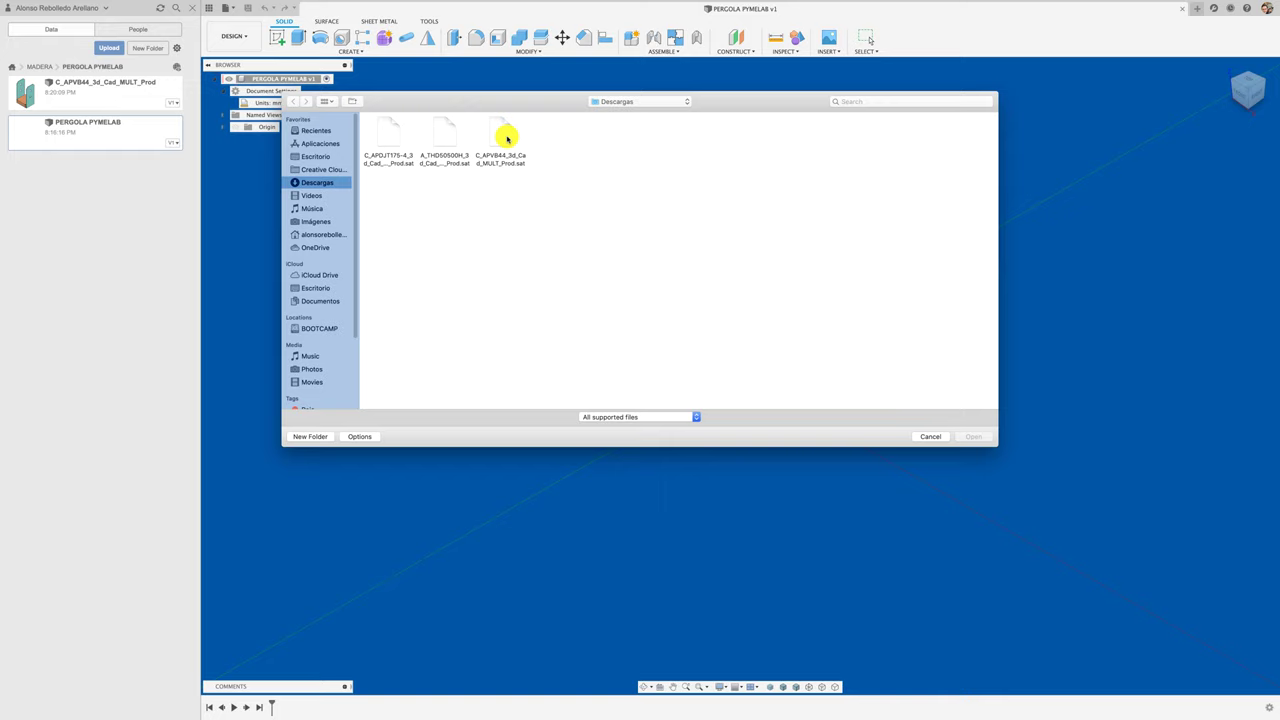
click(388, 136)
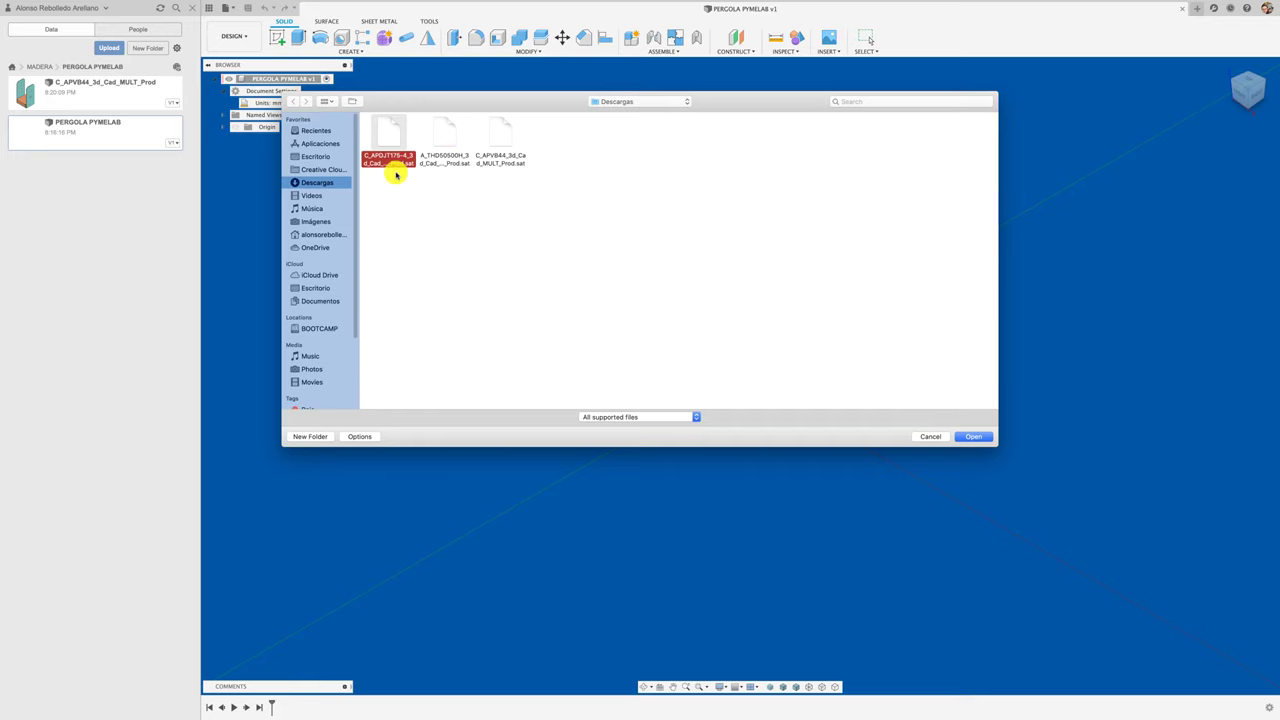
click(972, 436)
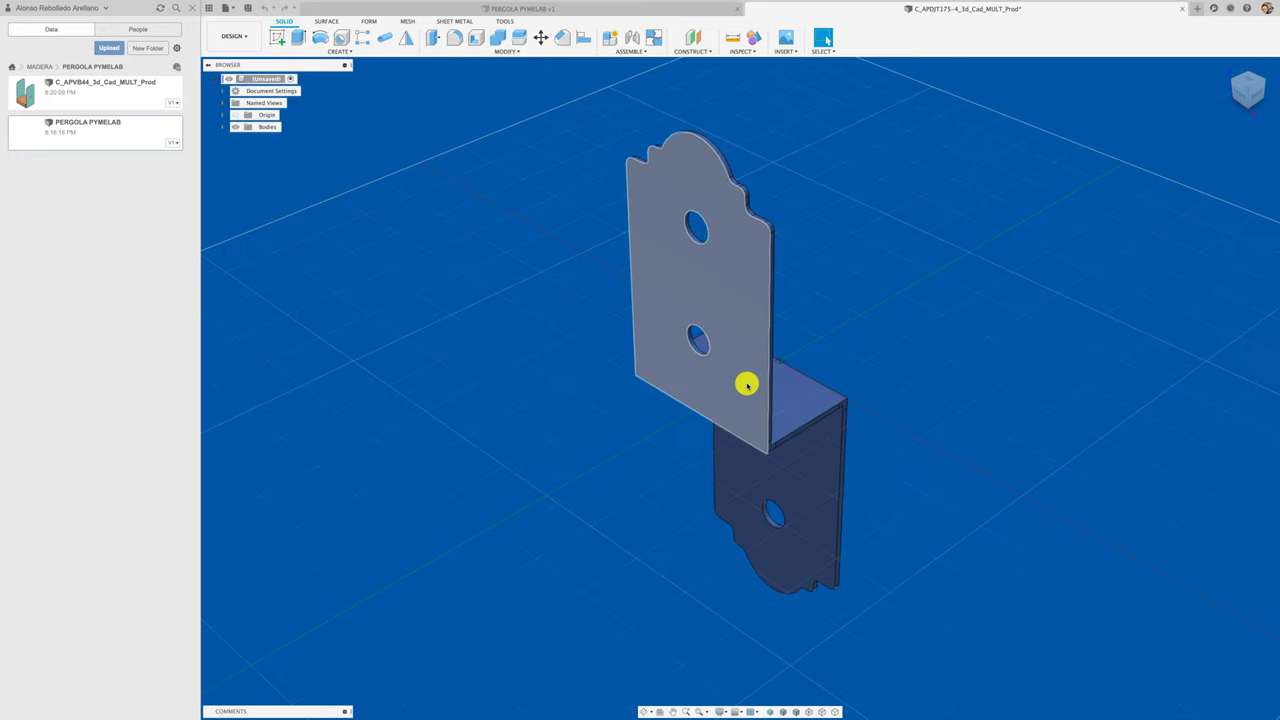
Convert the bracket's bodies into a component and save it to PERGOLA PYMELAB
right_click(270, 131)
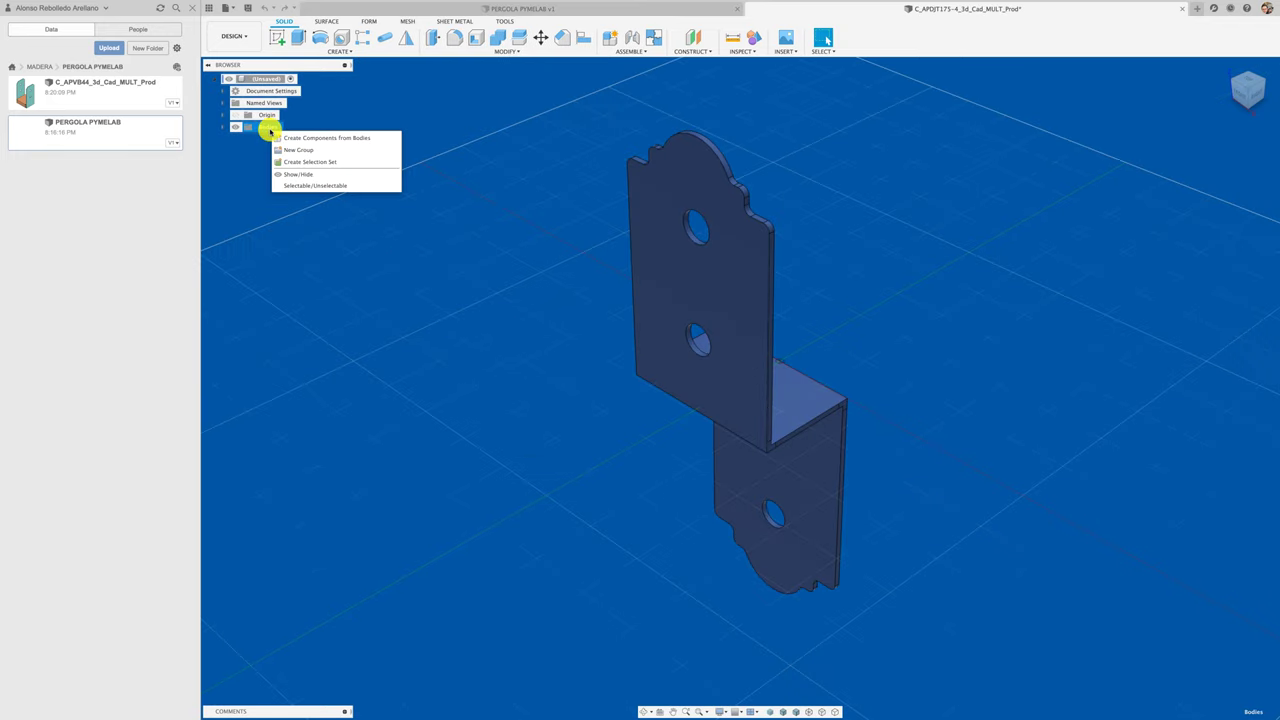
click(306, 134)
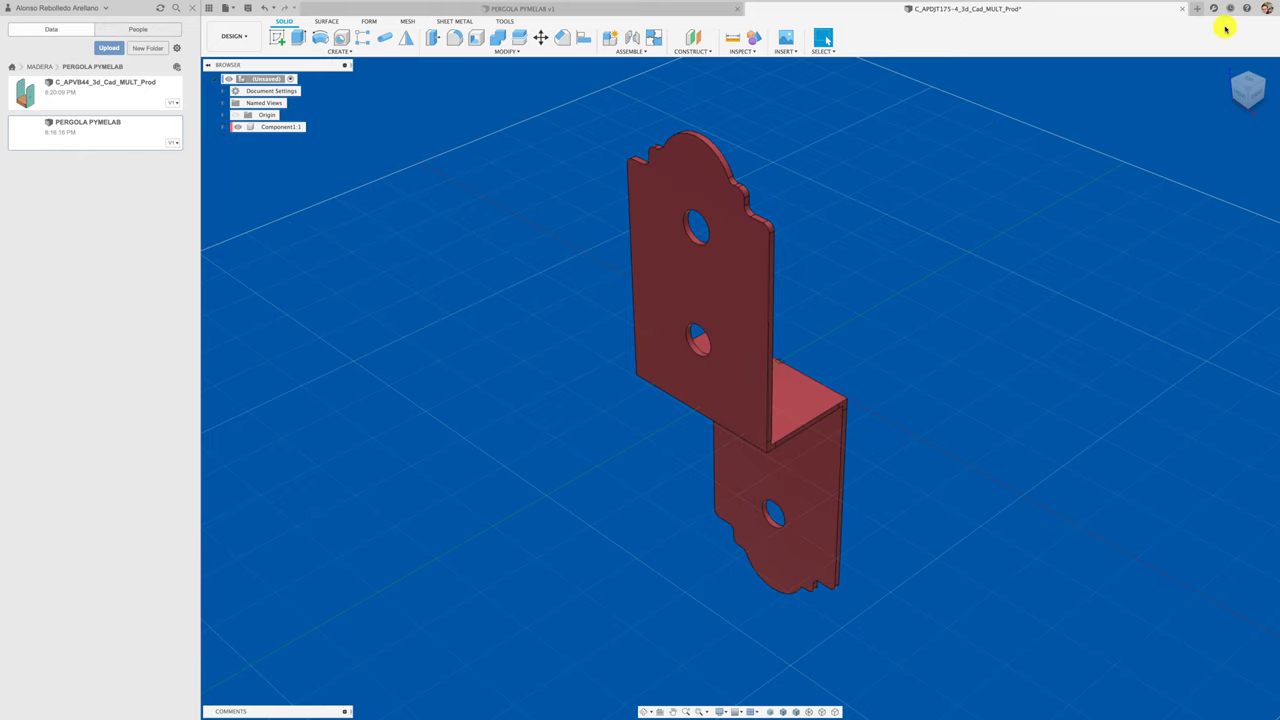
click(1182, 9)
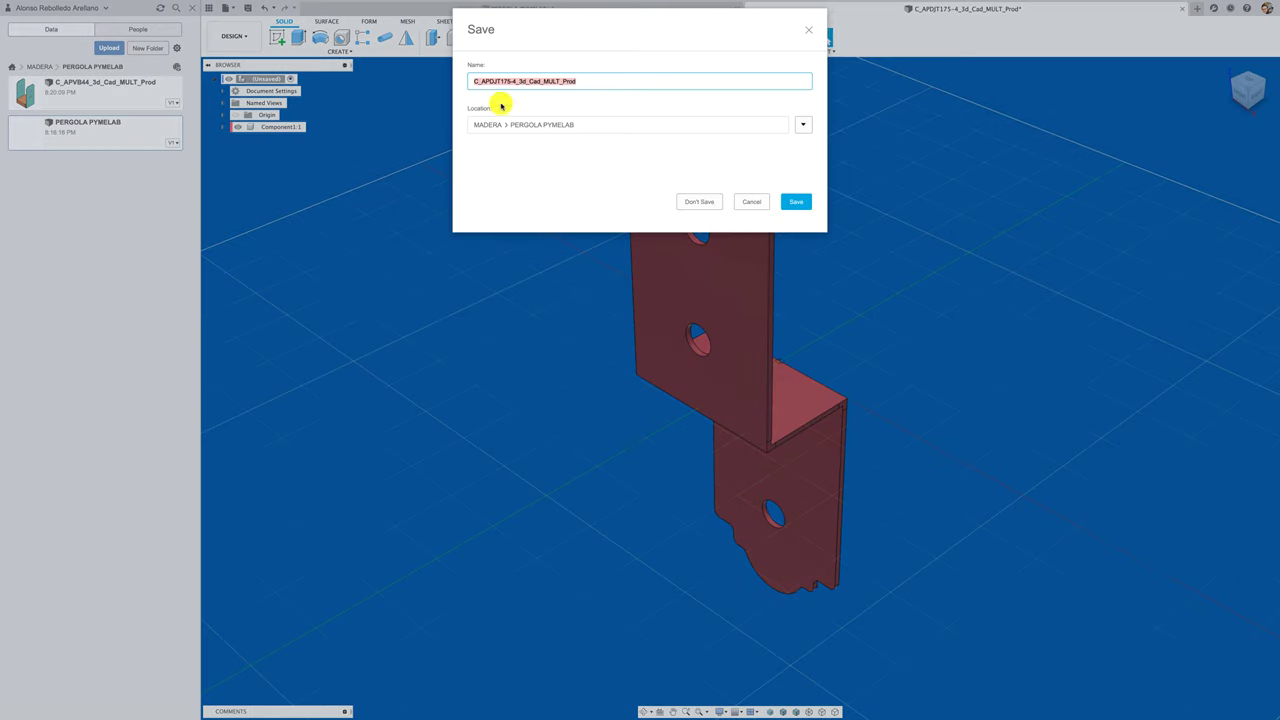
click(799, 202)
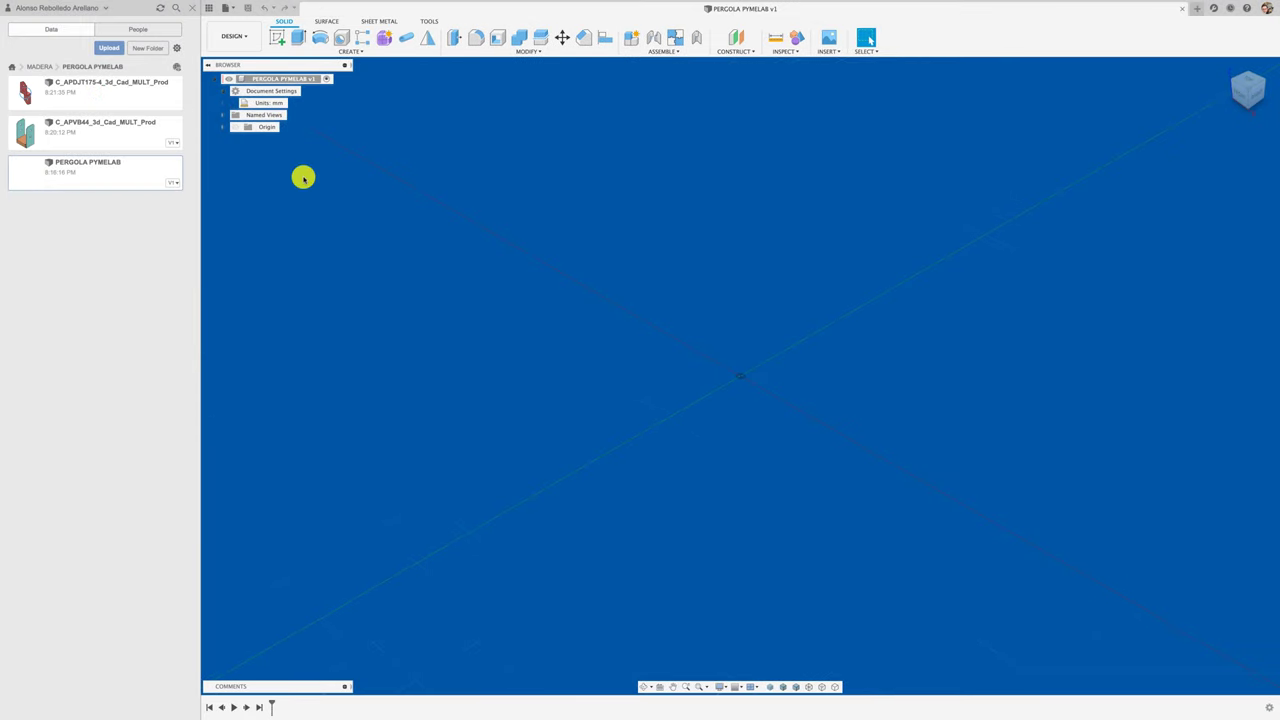
Open the A_THD50500H screw .sat file from the computer as a new design
click(234, 9)
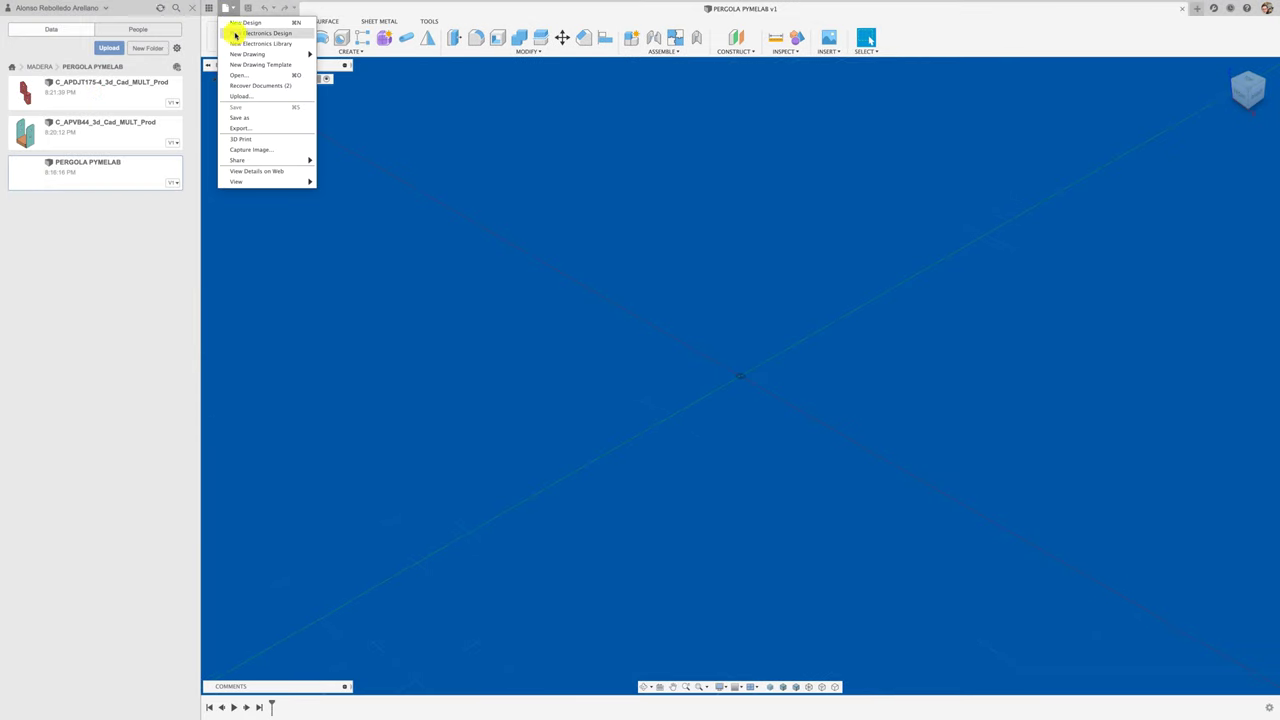
click(242, 75)
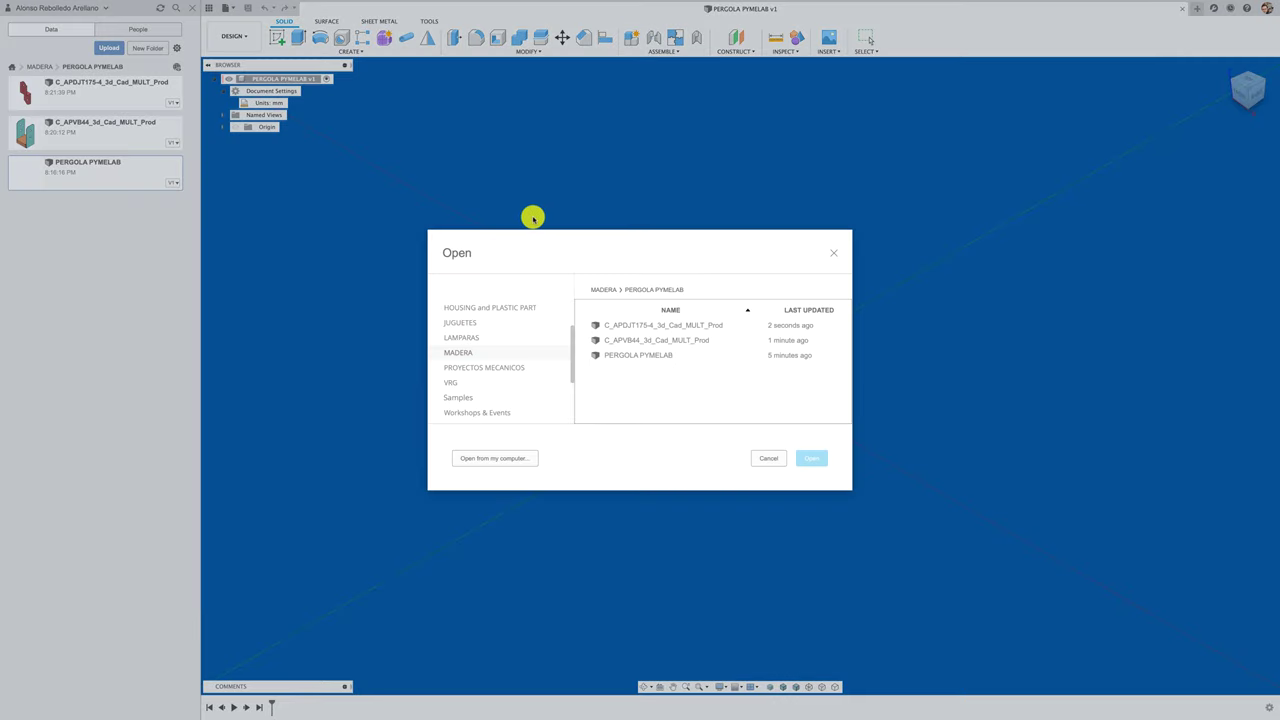
click(495, 461)
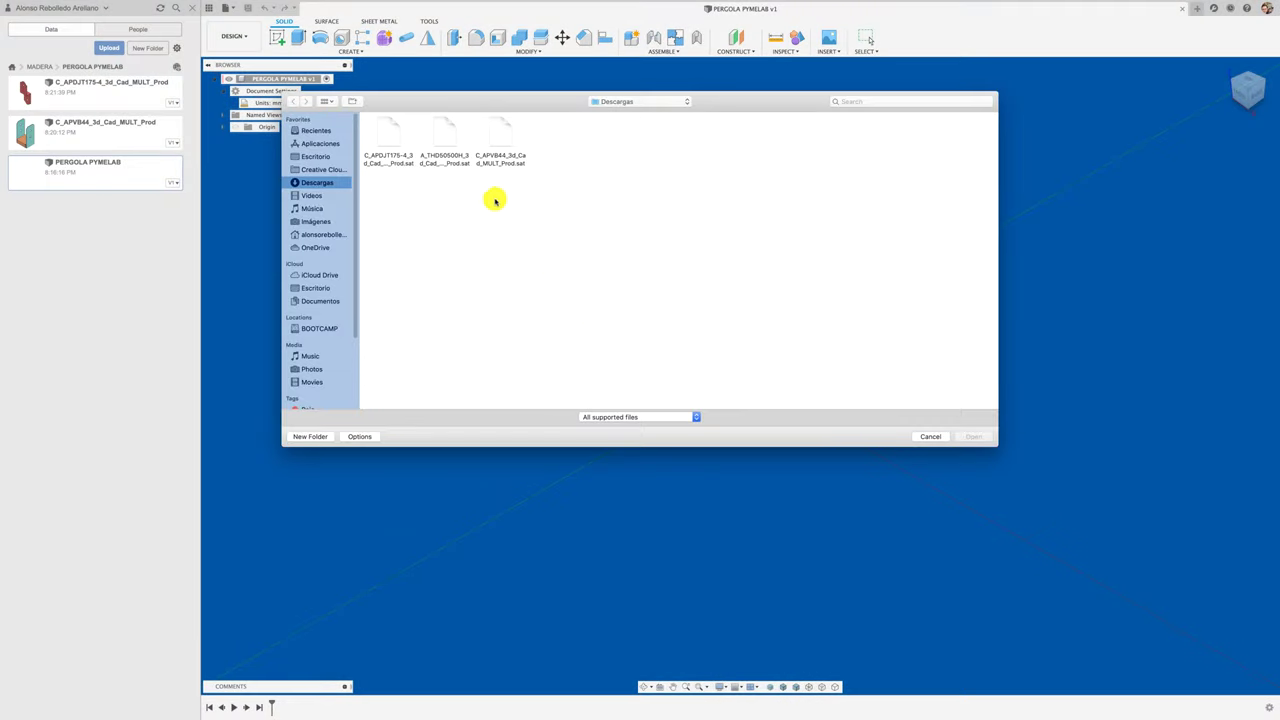
click(440, 135)
click(968, 436)
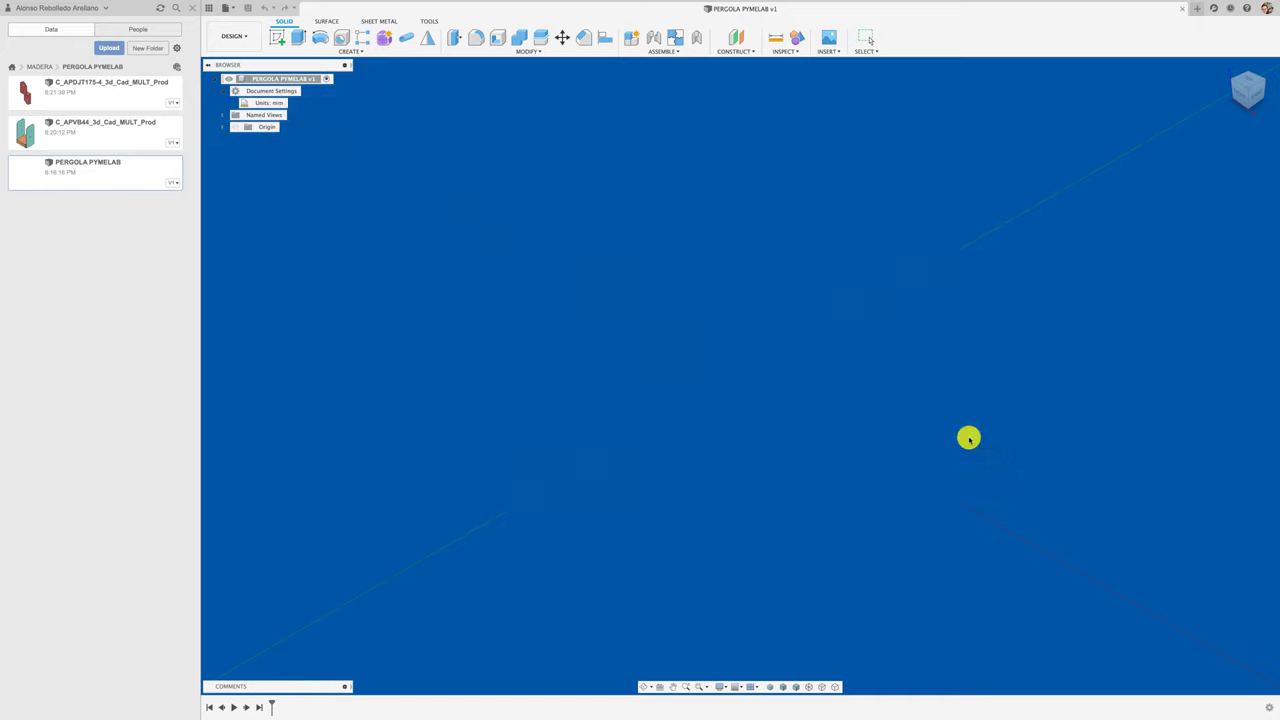
Convert the screw body into a component and save it to PERGOLA PYMELAB
right_click(260, 127)
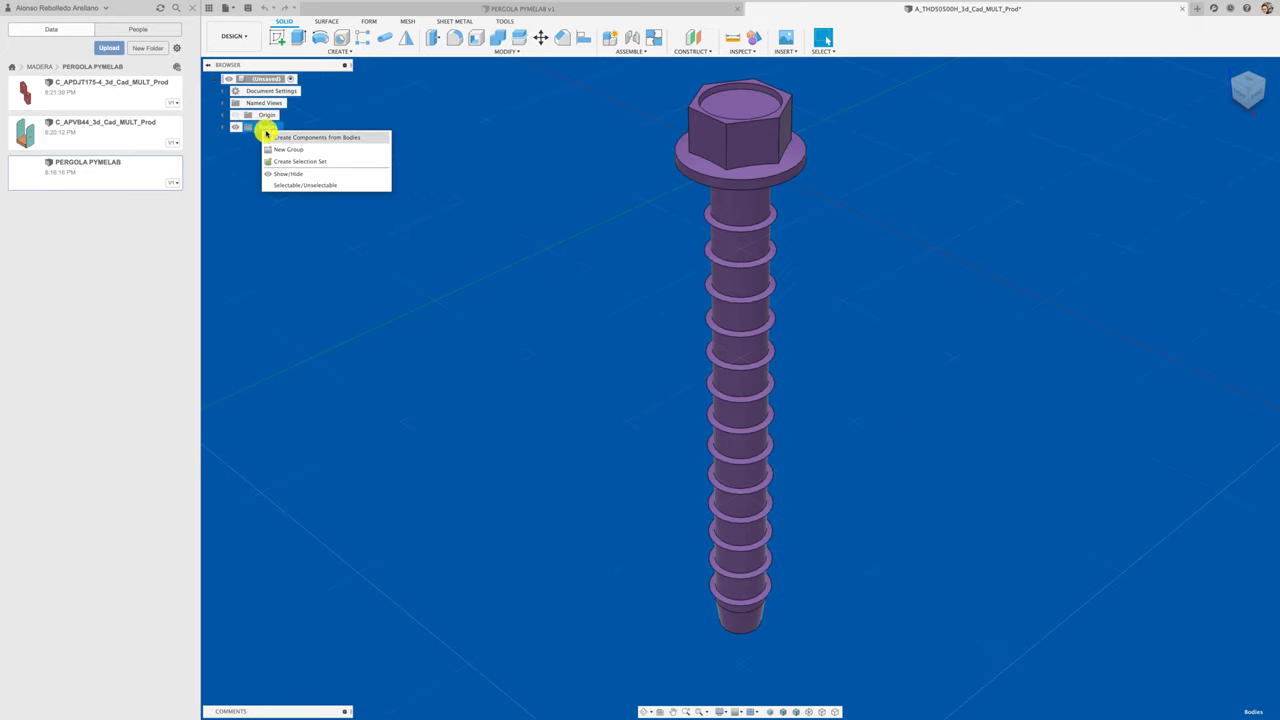
click(278, 134)
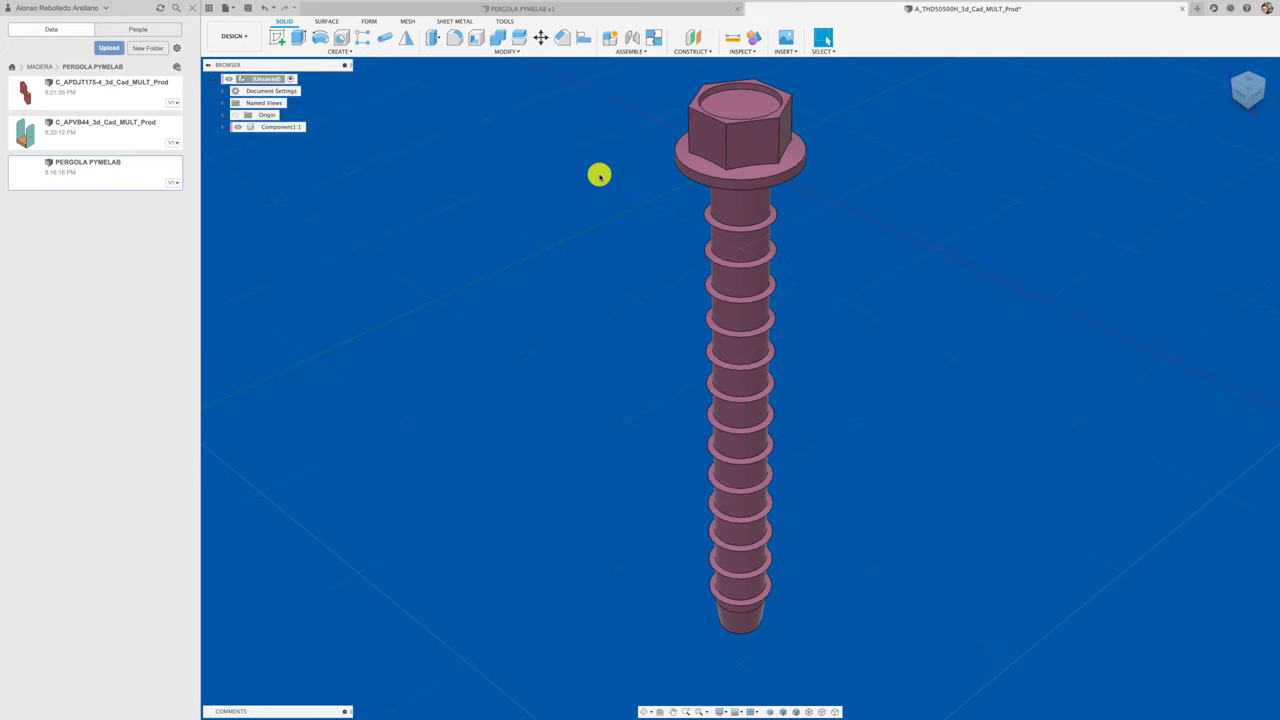
click(1182, 9)
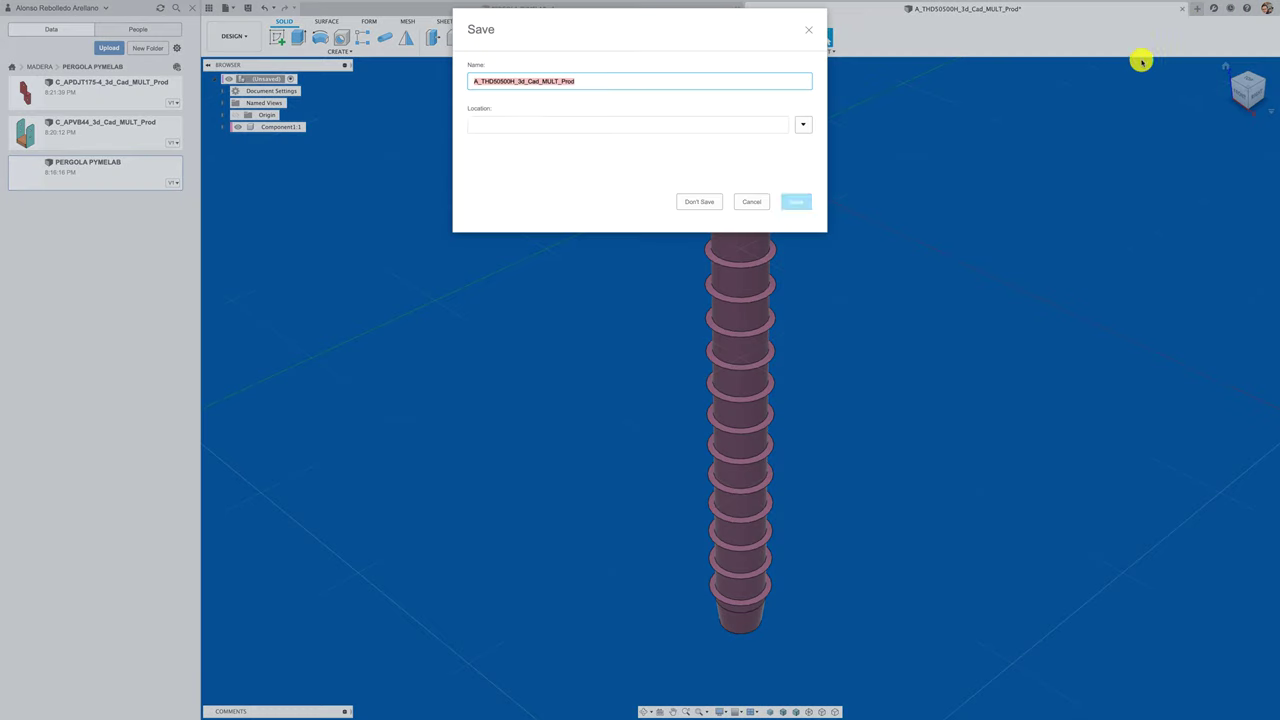
click(796, 201)
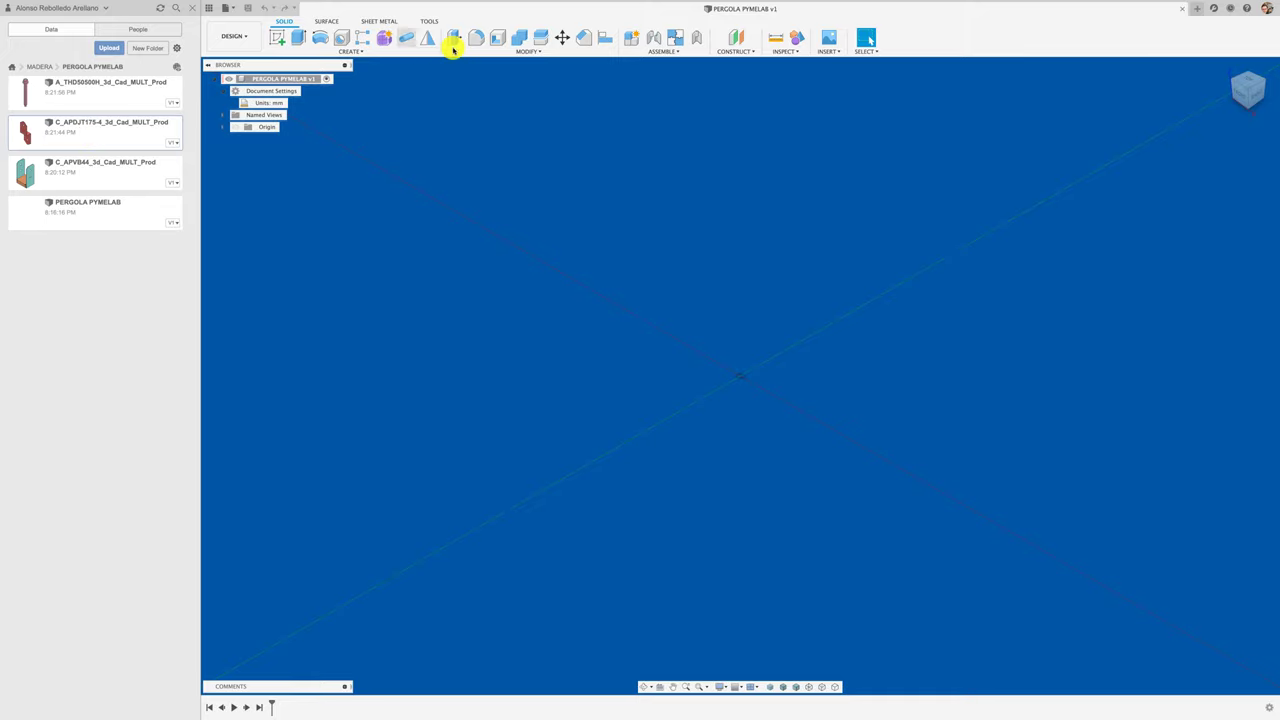
Create a new component named PILAR under the PERGOLA PYMELAB v1 root
right_click(308, 79)
click(346, 89)
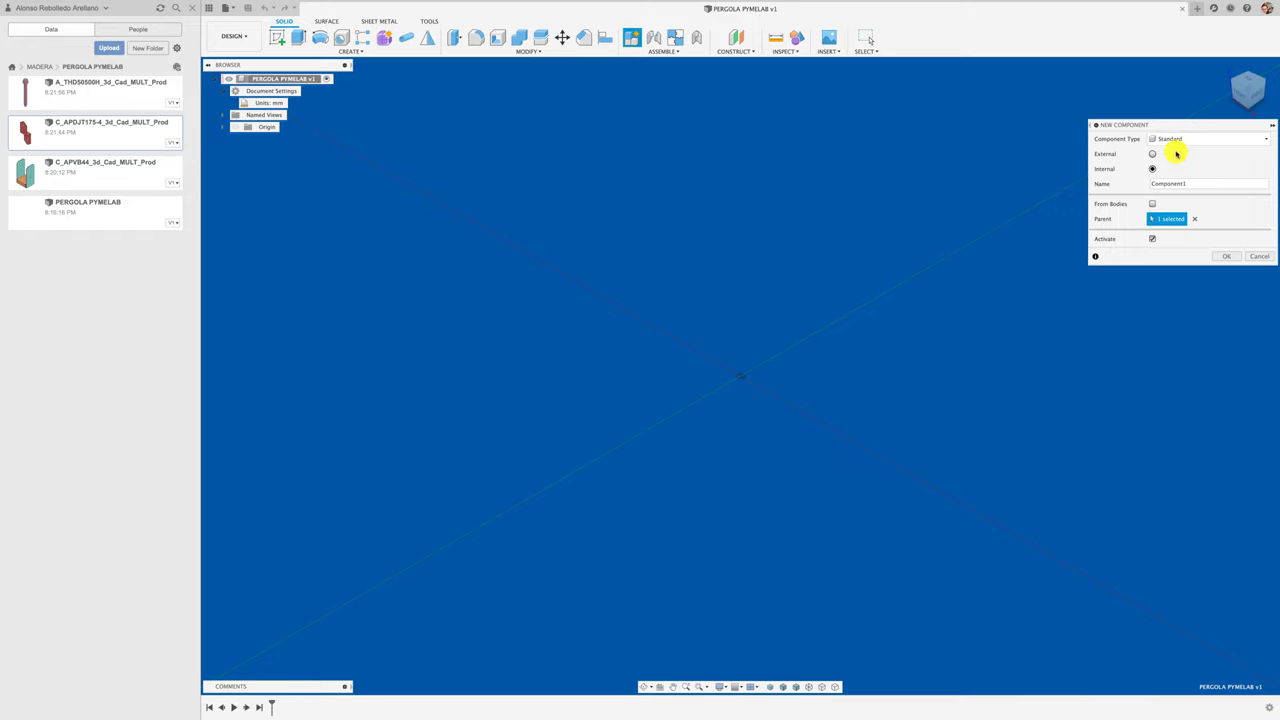
drag(1189, 125, 757, 120)
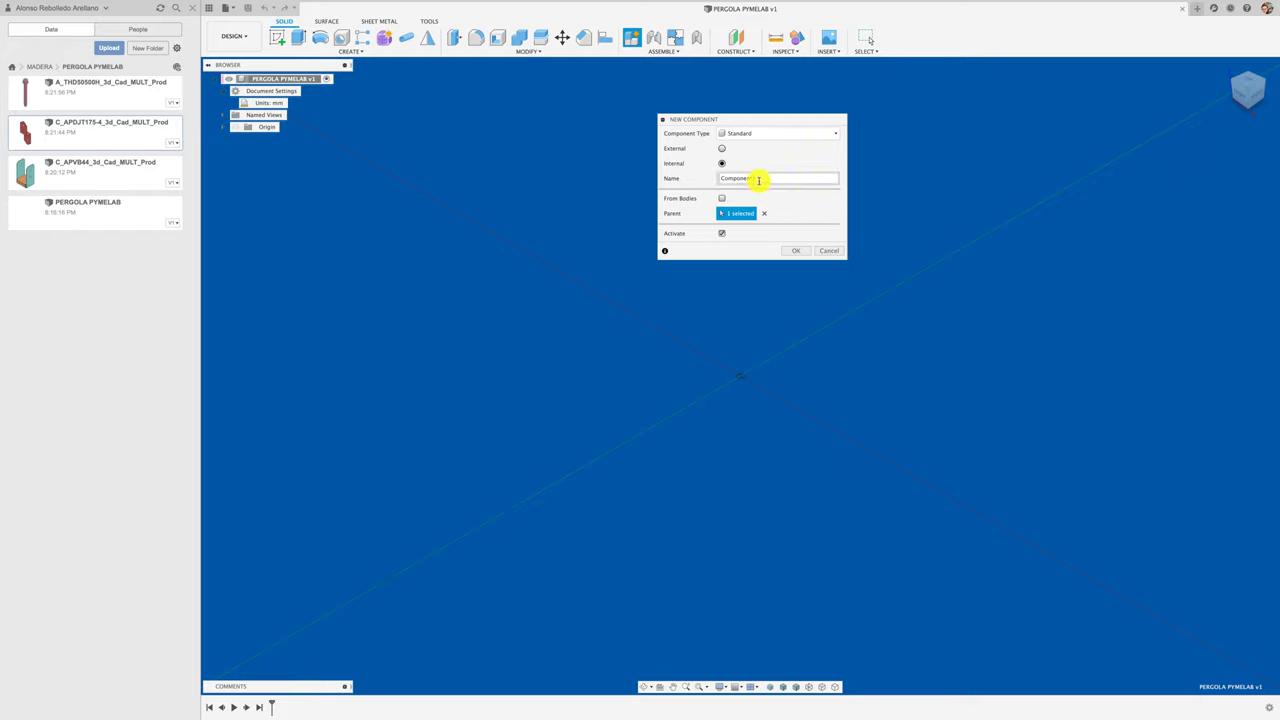
drag(758, 180, 694, 179)
text(PILAR)
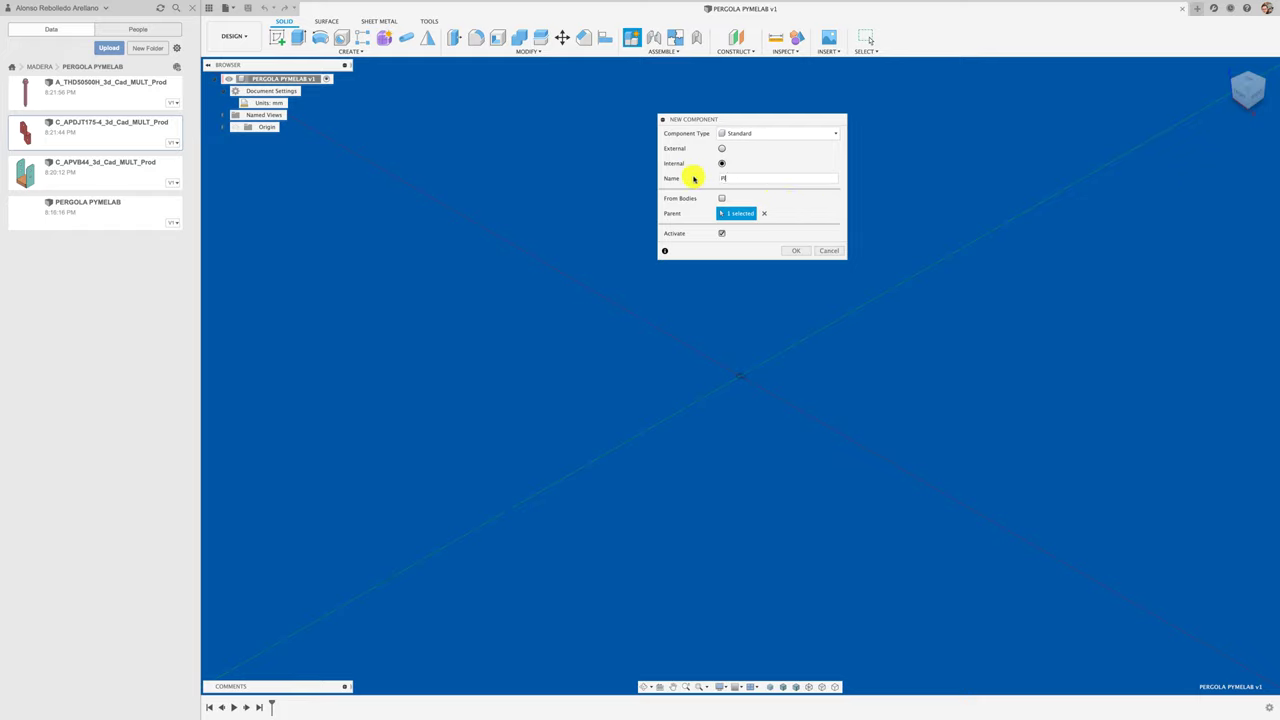
click(795, 250)
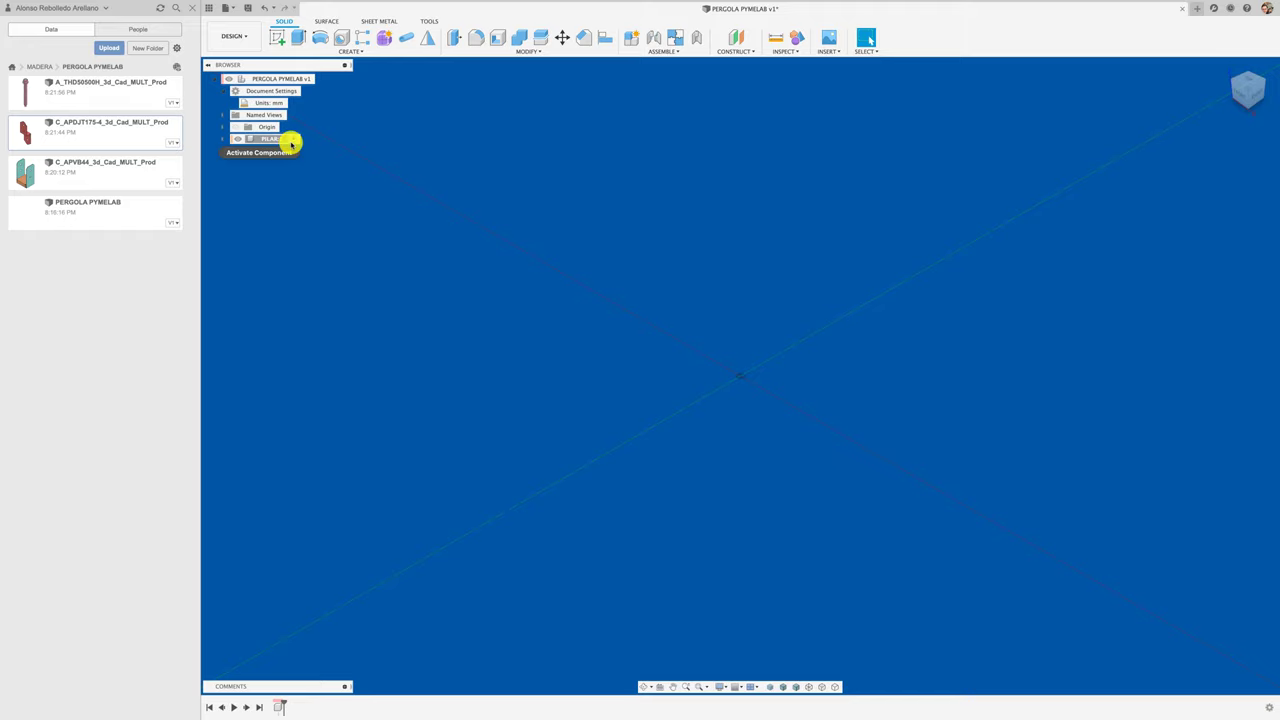
click(285, 139)
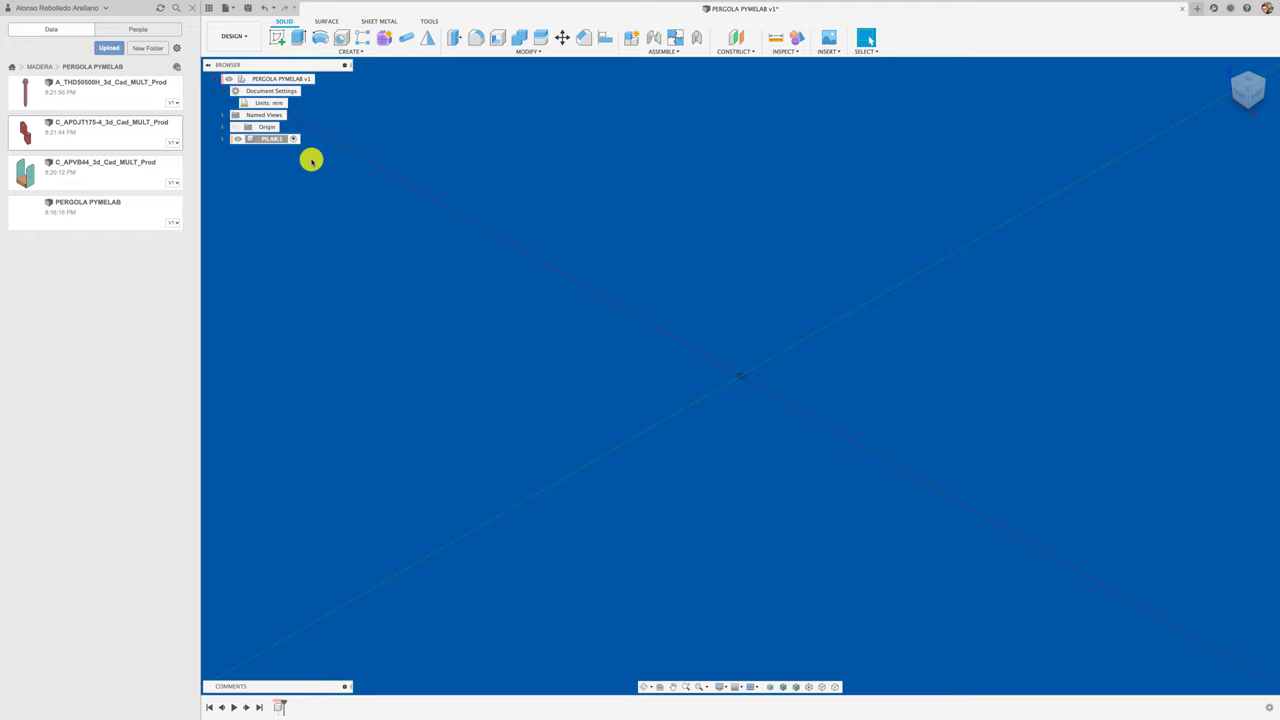
click(324, 78)
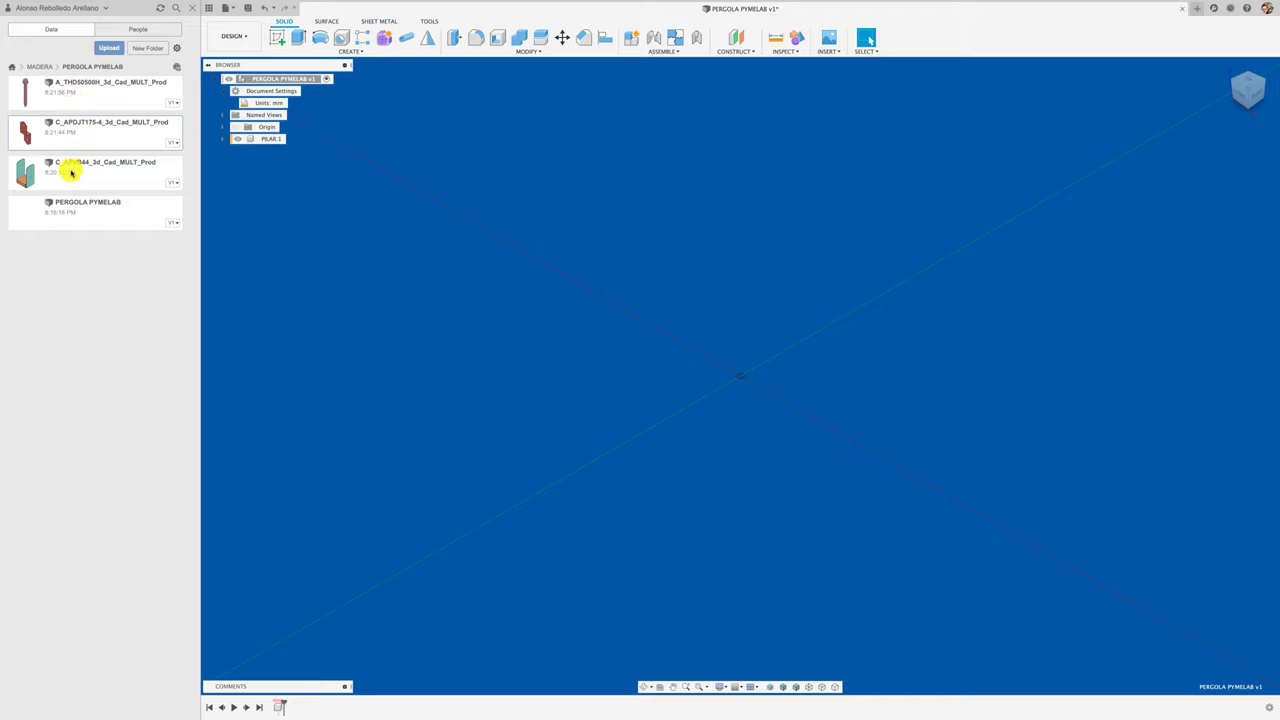
mouse_move(270, 139)
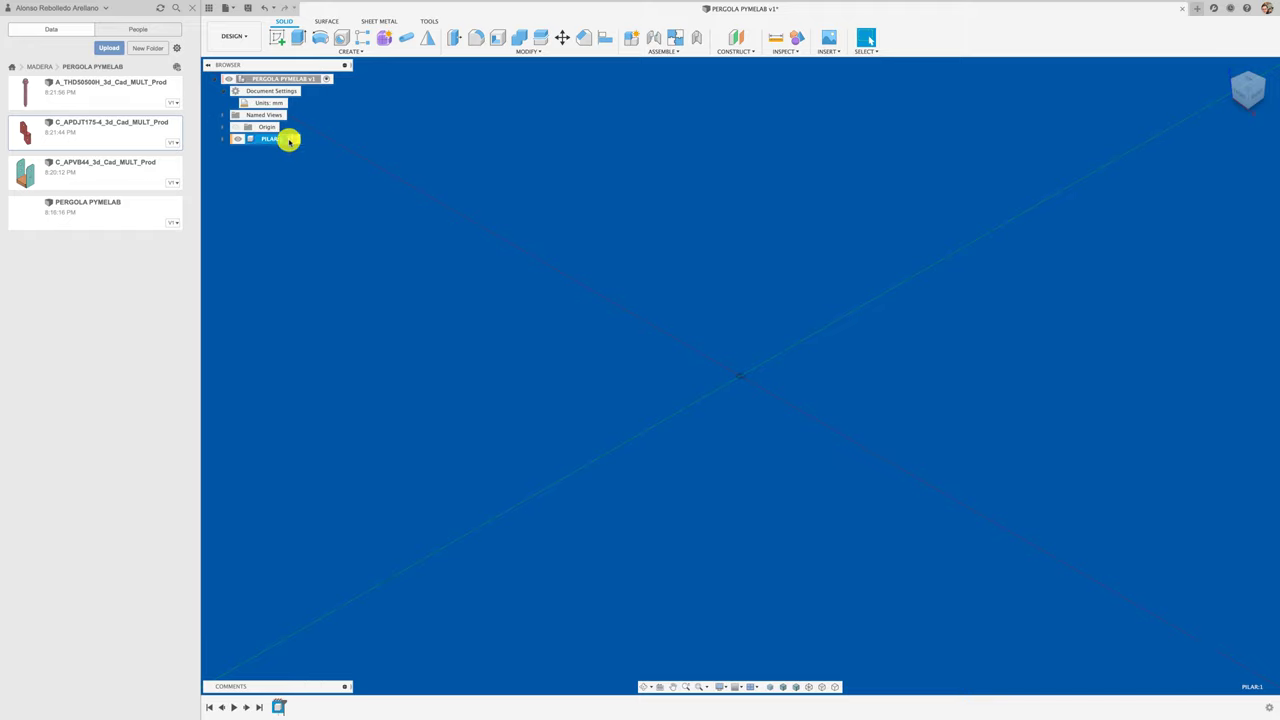
Activate PILAR and insert C_APVB44_3d_Cad_MULT_Prod from the Data panel at its original position
click(291, 138)
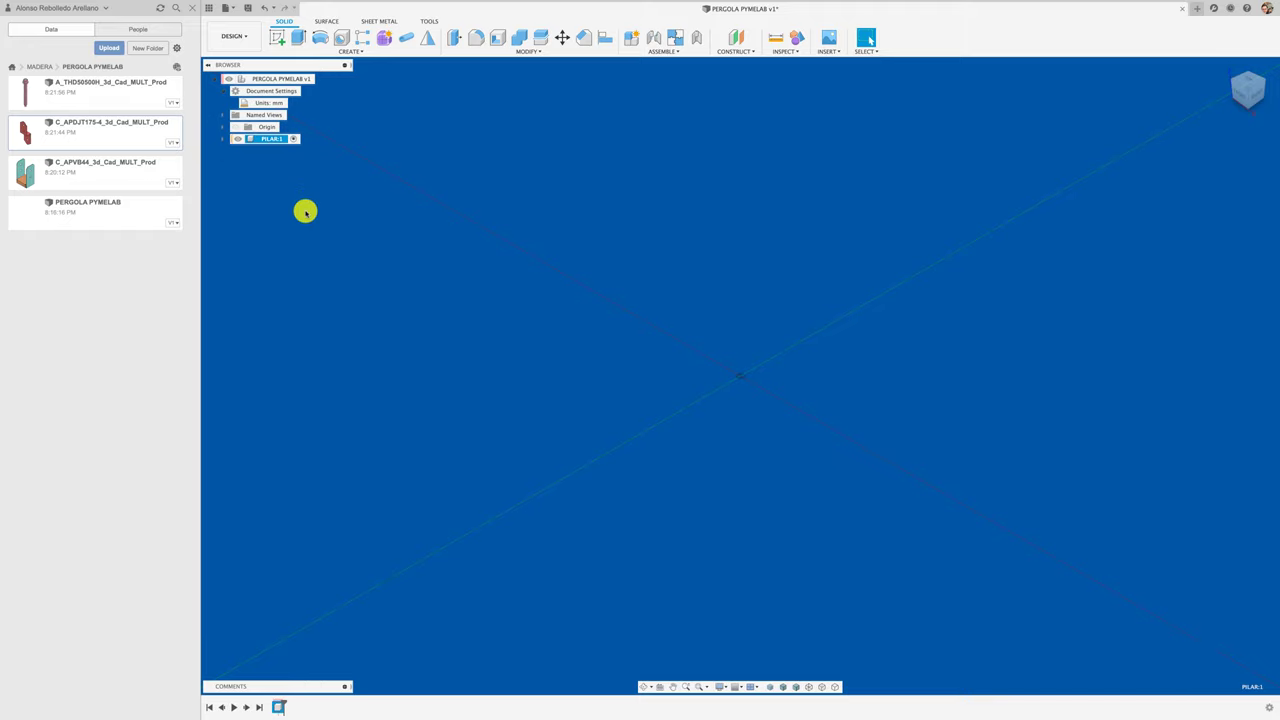
right_click(117, 181)
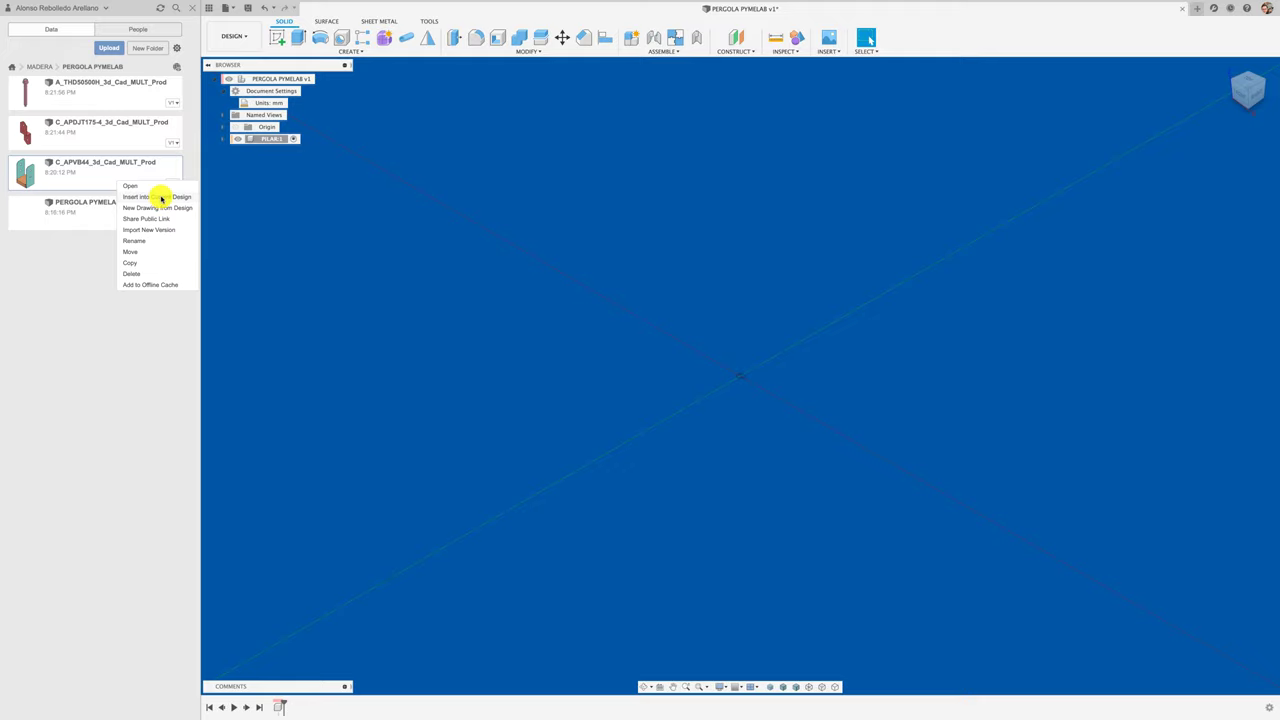
click(161, 198)
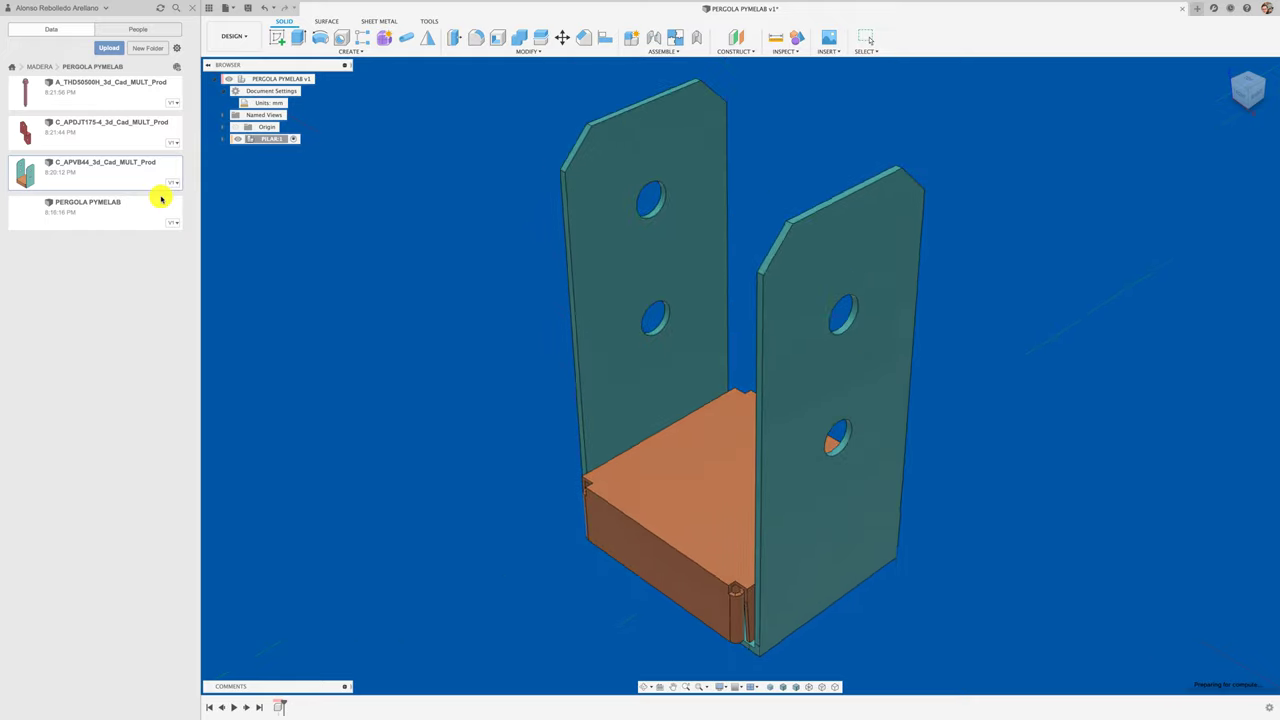
click(1051, 279)
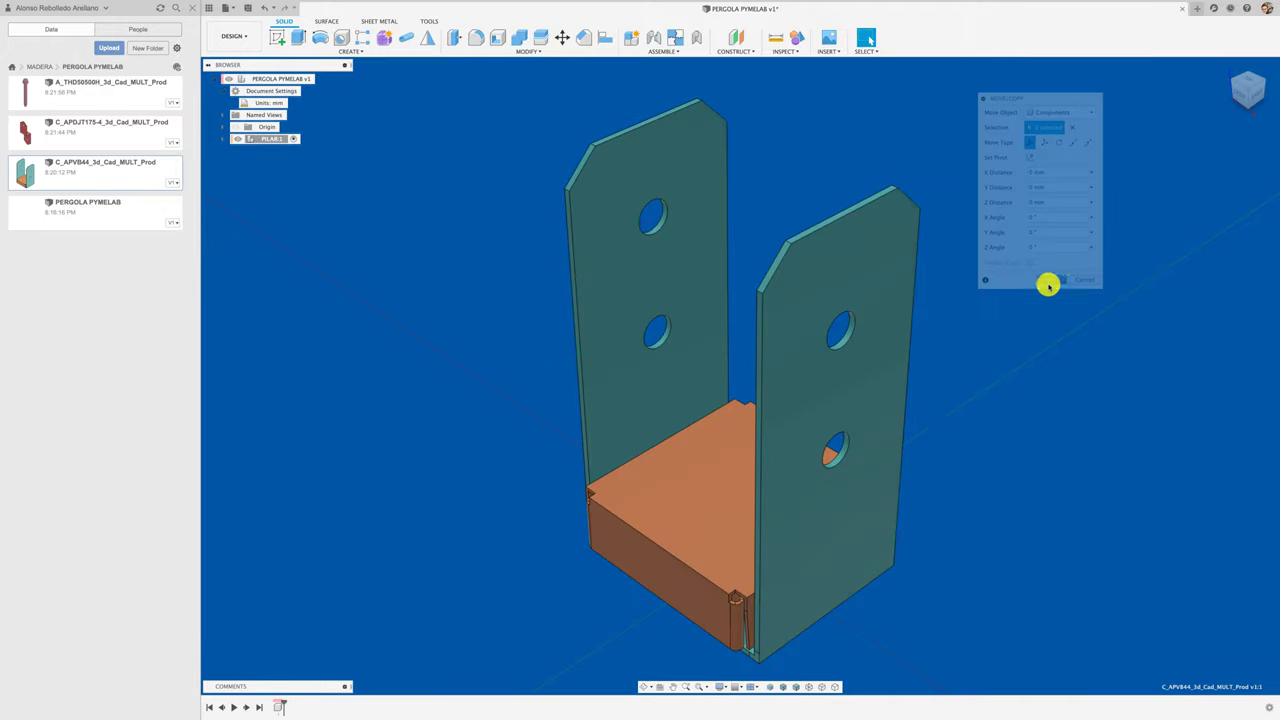
scroll(422, 325, down, 3)
scroll(422, 325, down, 2)
Expand PILAR in the Browser and select the nested C_APVB44 component
scroll(422, 325, down, 2)
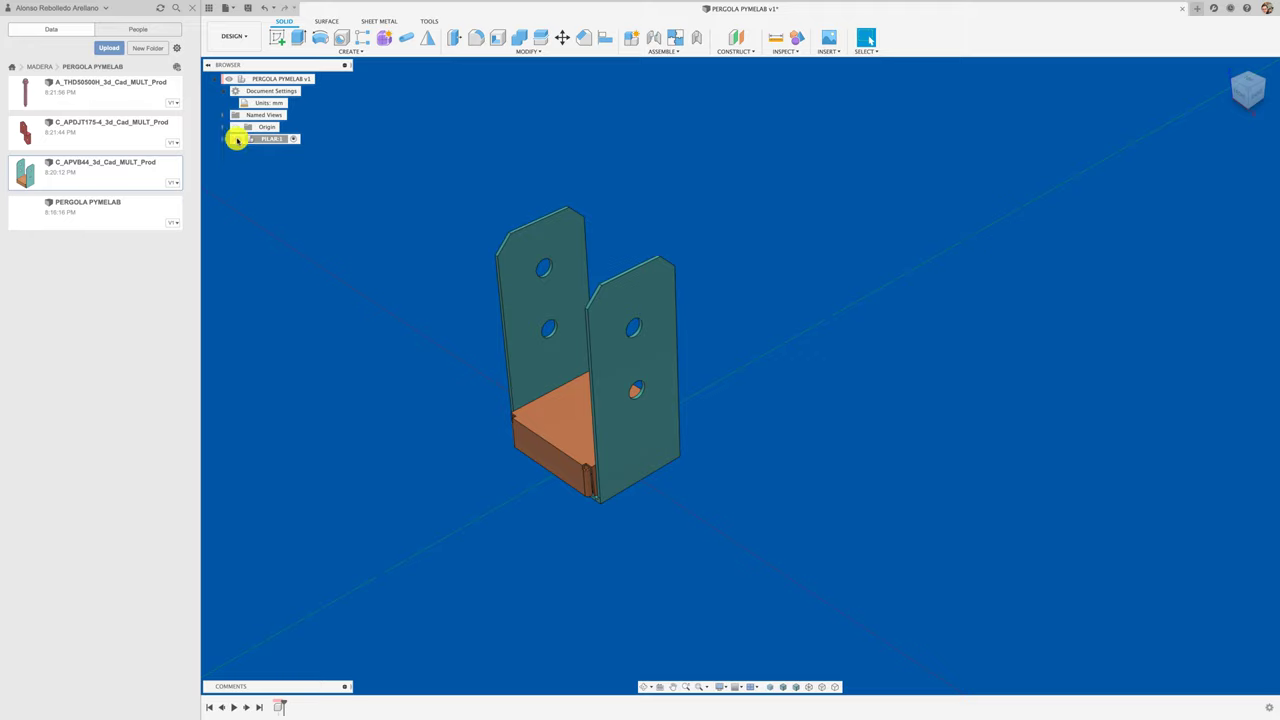
click(228, 139)
mouse_move(300, 163)
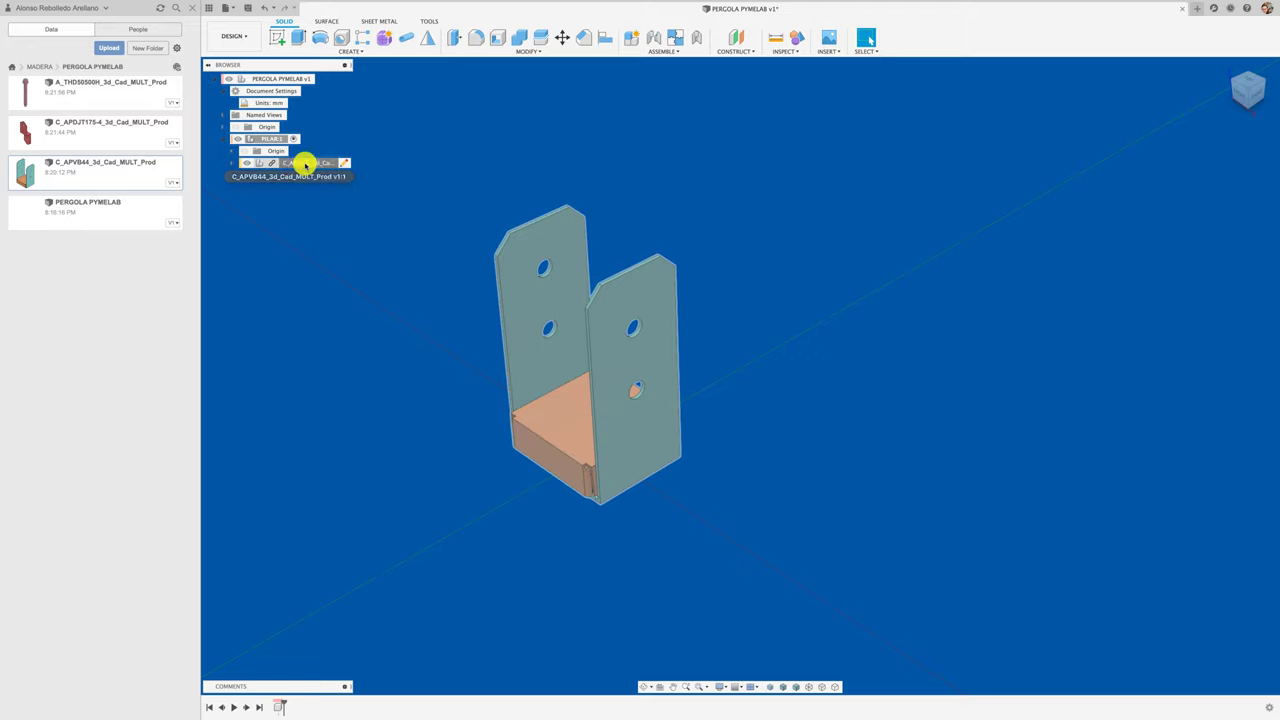
click(299, 163)
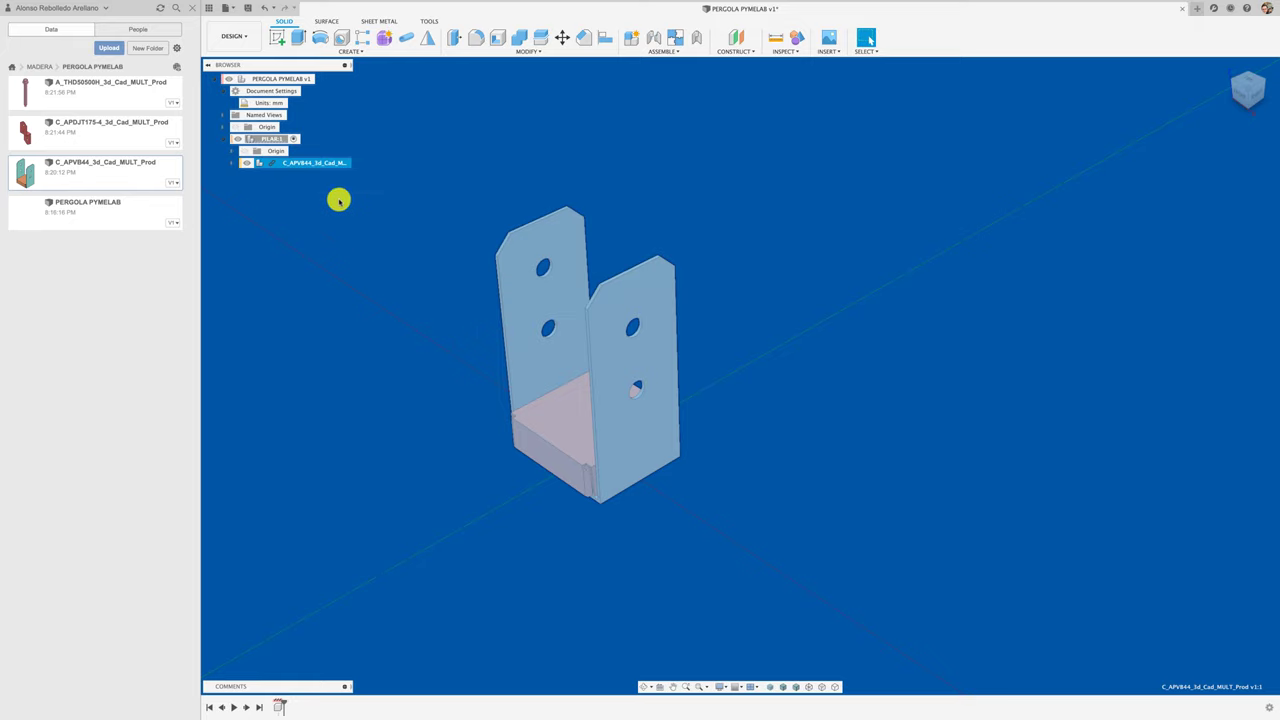
Break the C_APVB44 component's link to its source file, undoing an accidental move
right_click(296, 163)
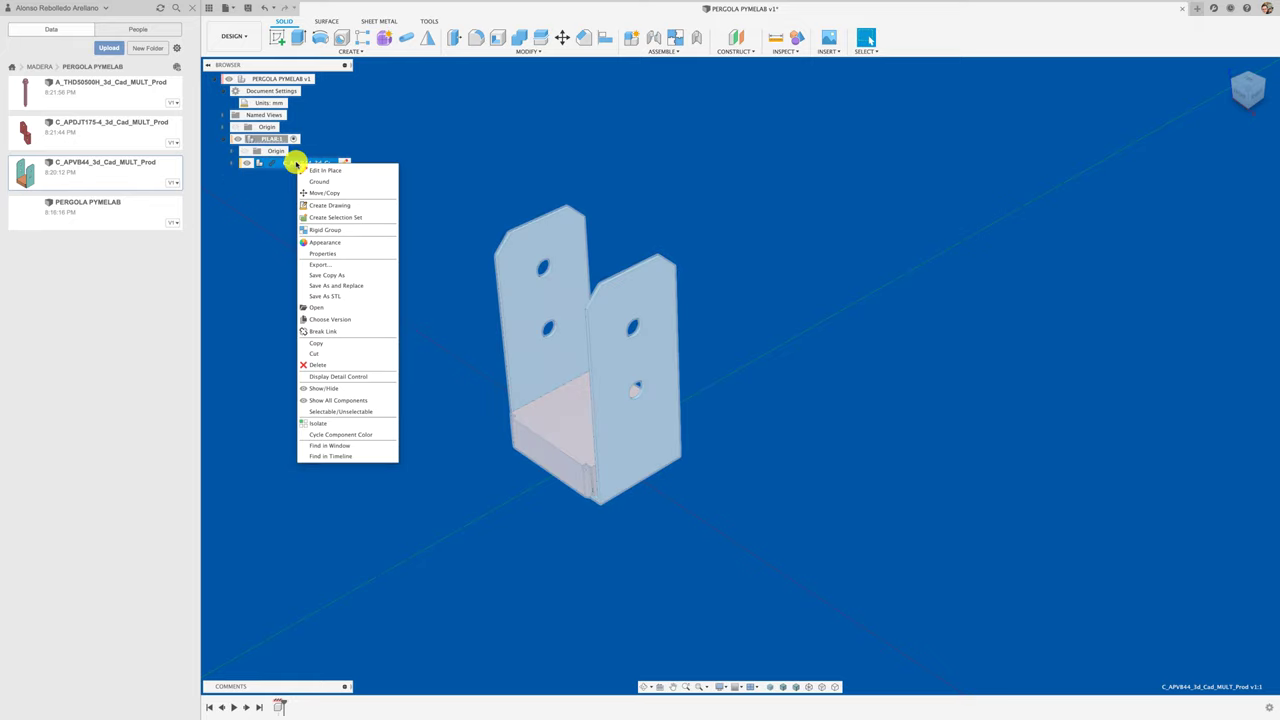
click(334, 332)
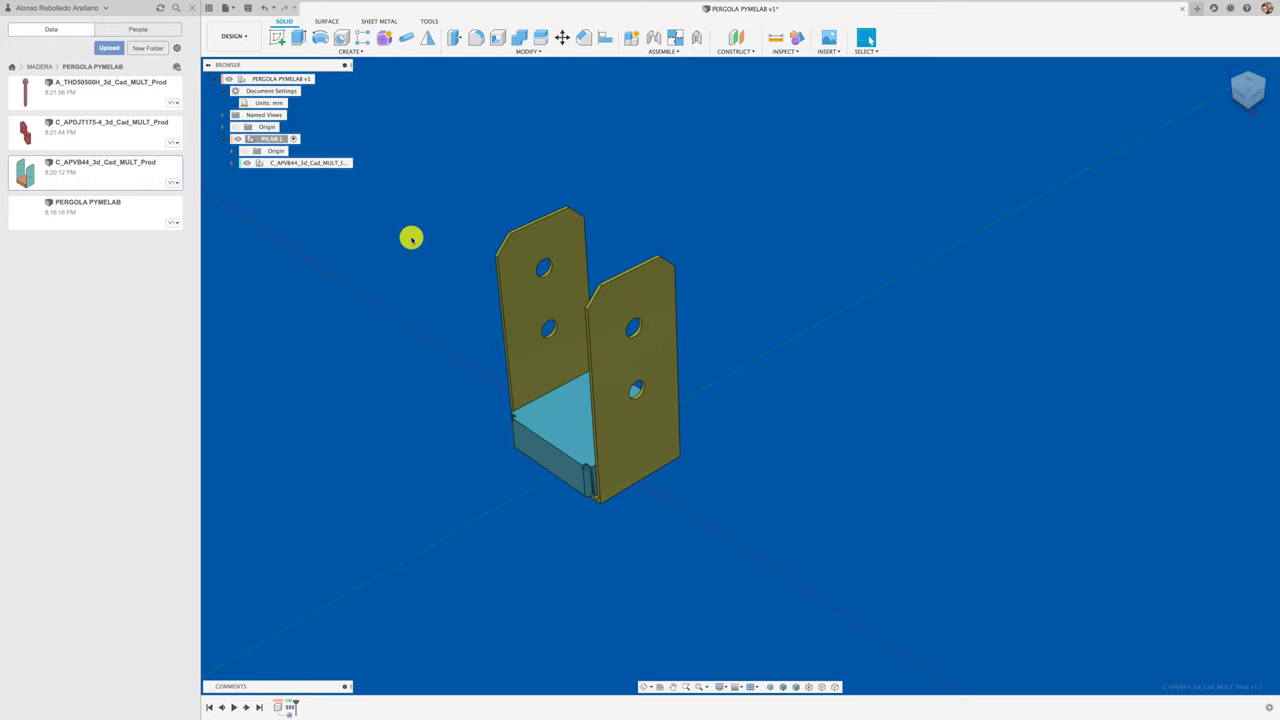
drag(597, 311, 702, 222)
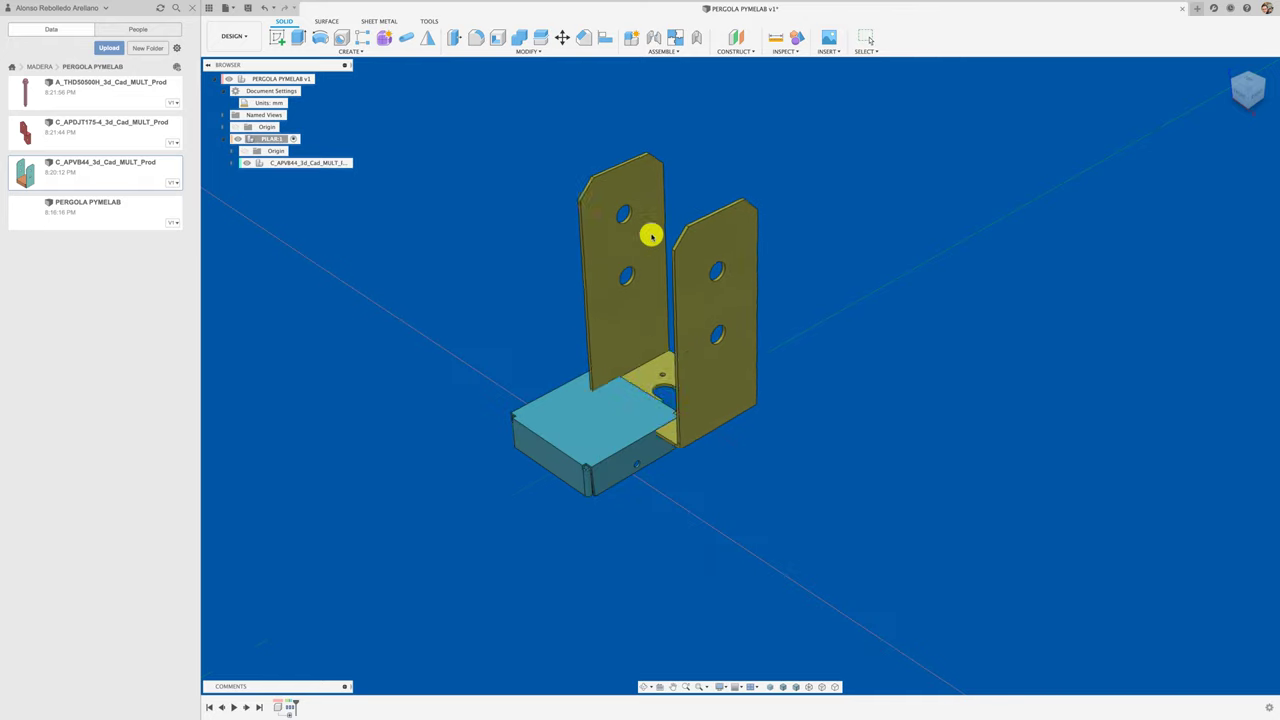
key(ctrl+z)
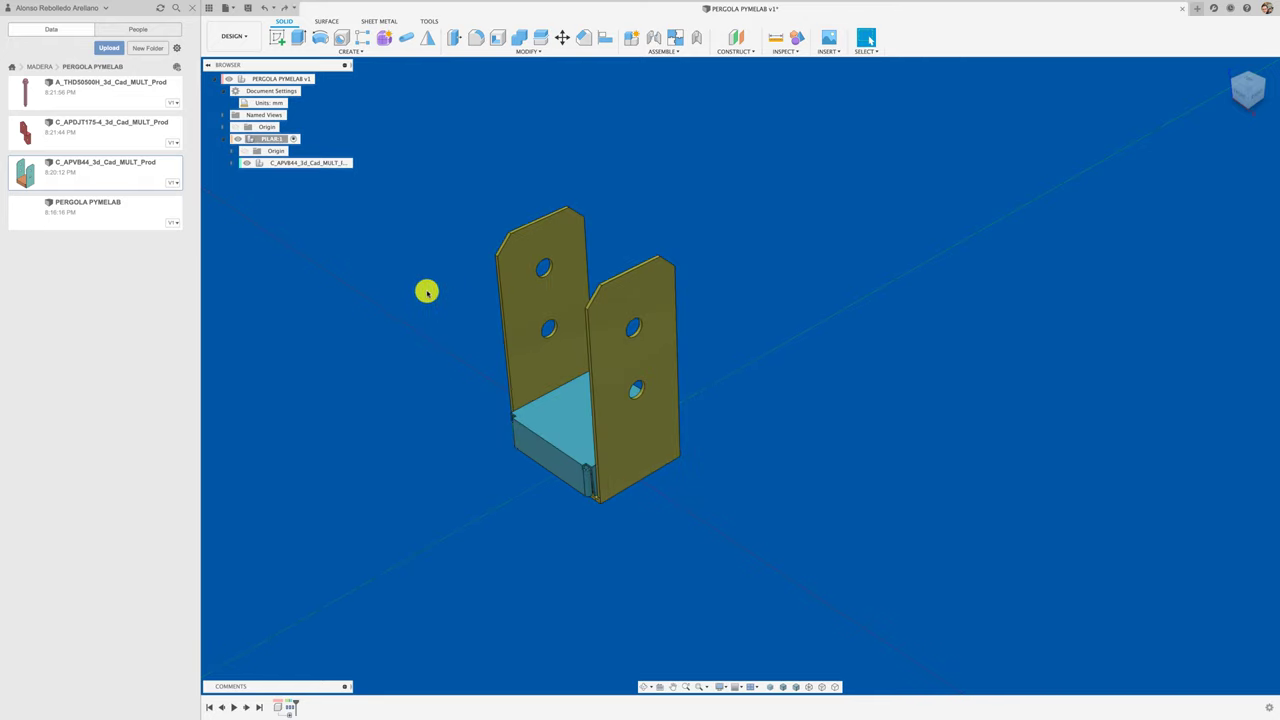
Expand the bracket to list Component3, Component4 and Component5, toggling their visibility
click(231, 164)
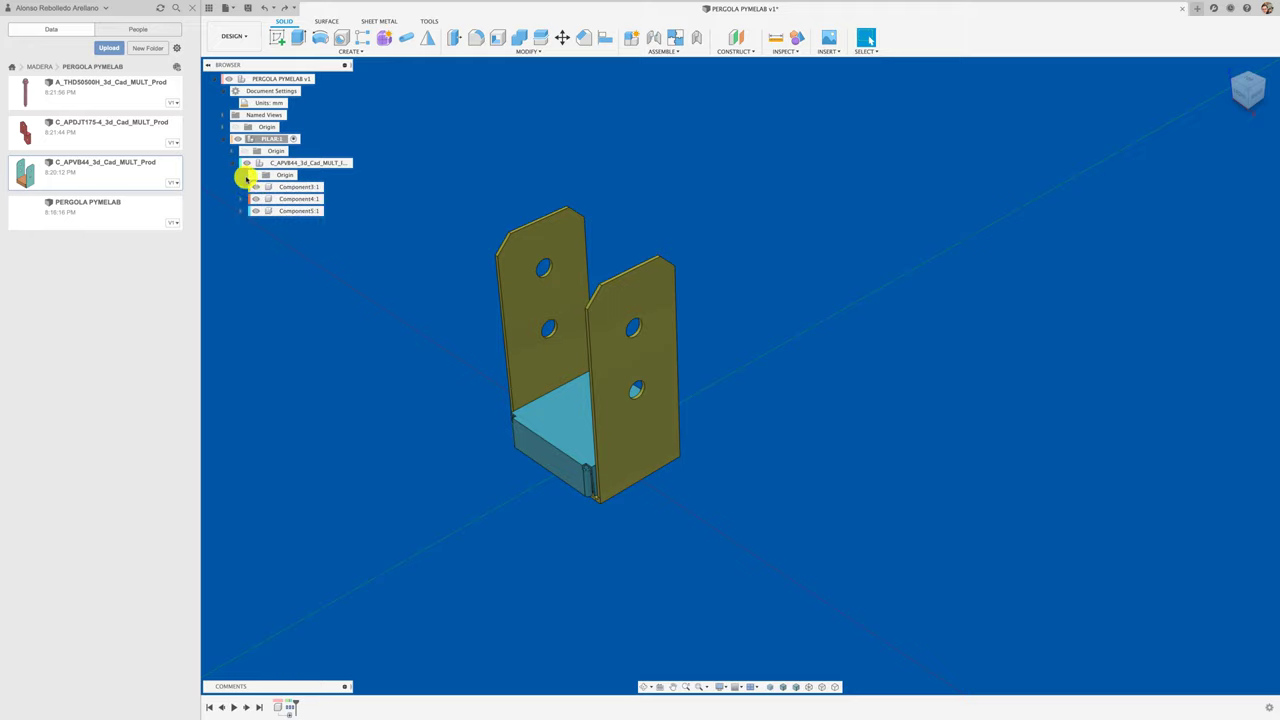
click(257, 199)
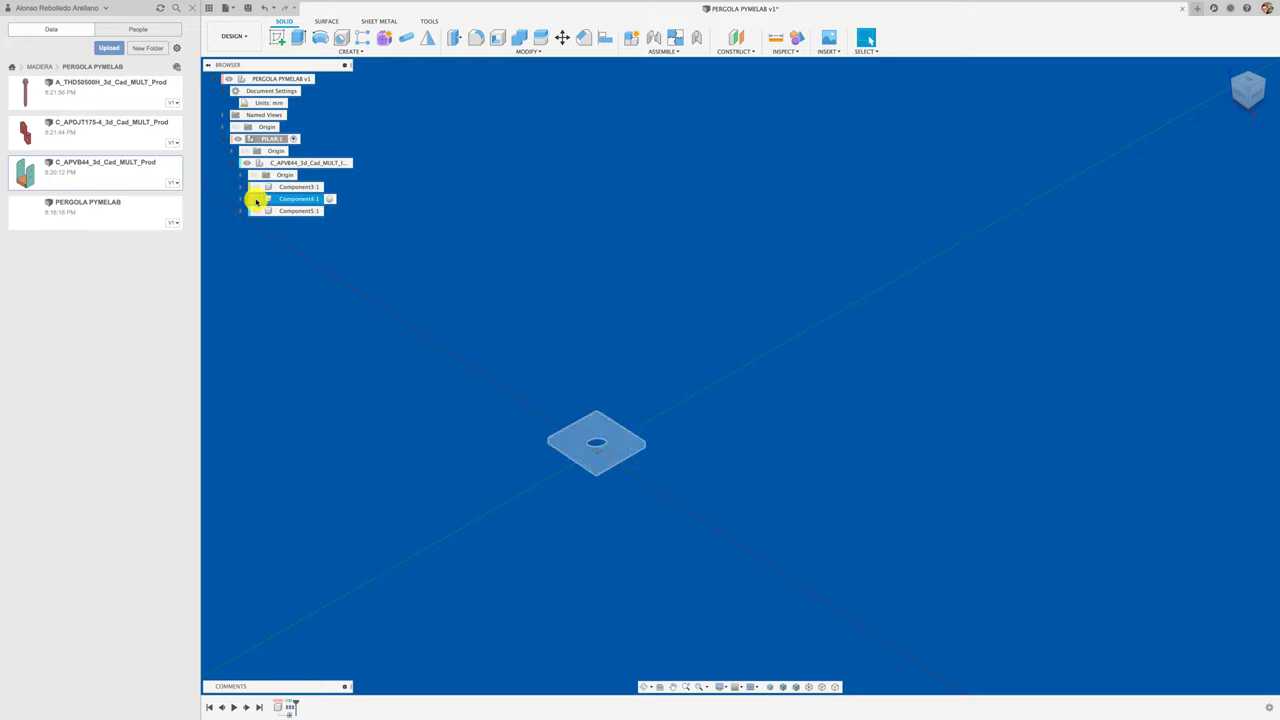
click(256, 187)
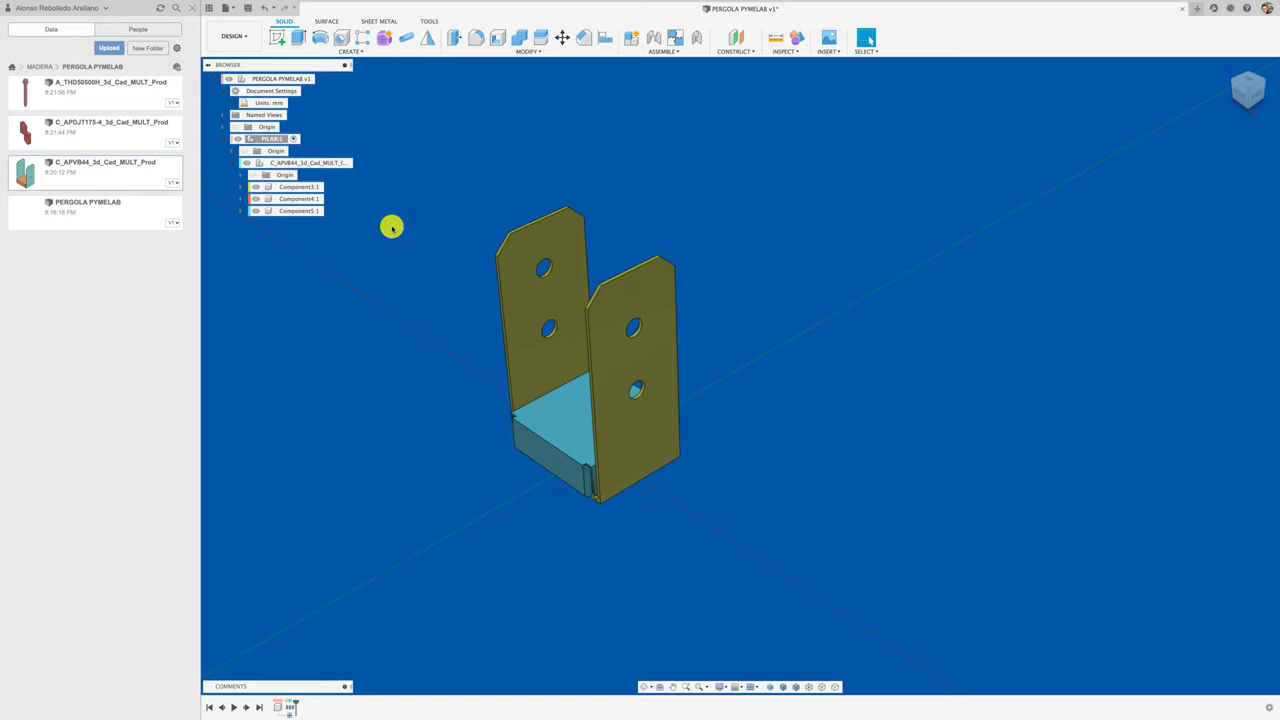
click(114, 95)
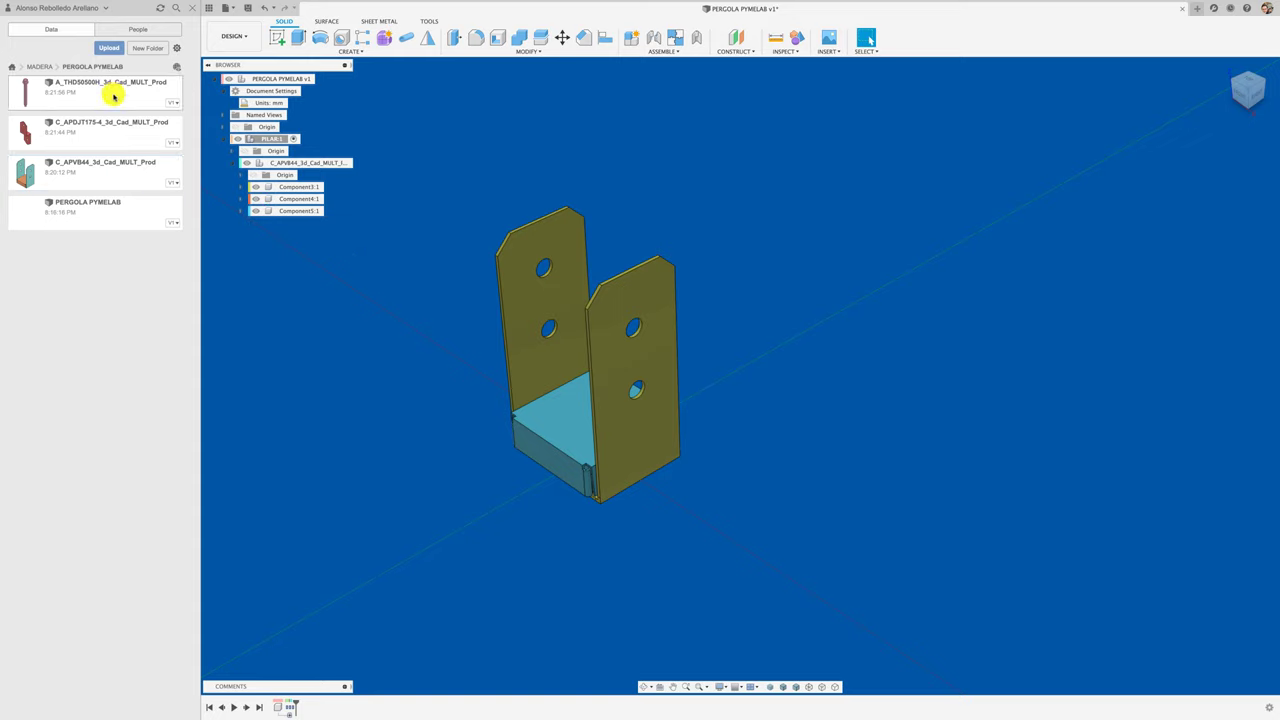
Insert the A_THD50500H screw and move it 104 mm in X, clear of the post base
right_click(114, 95)
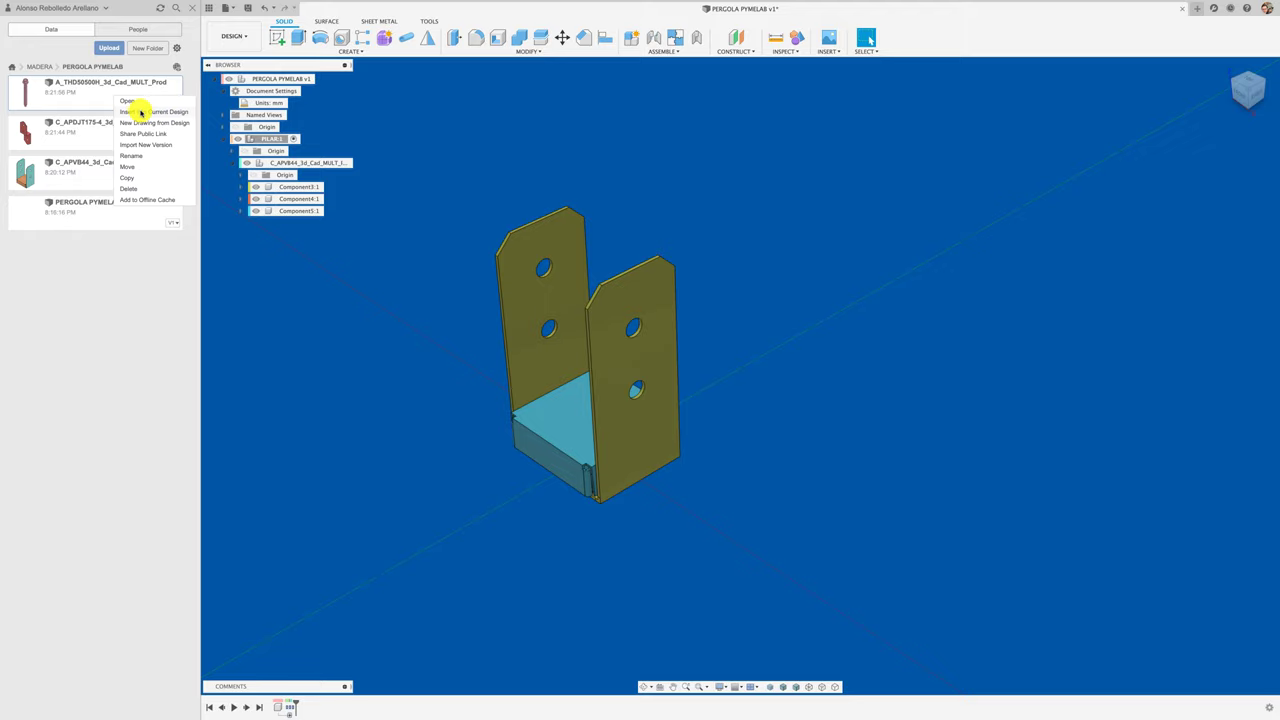
click(141, 112)
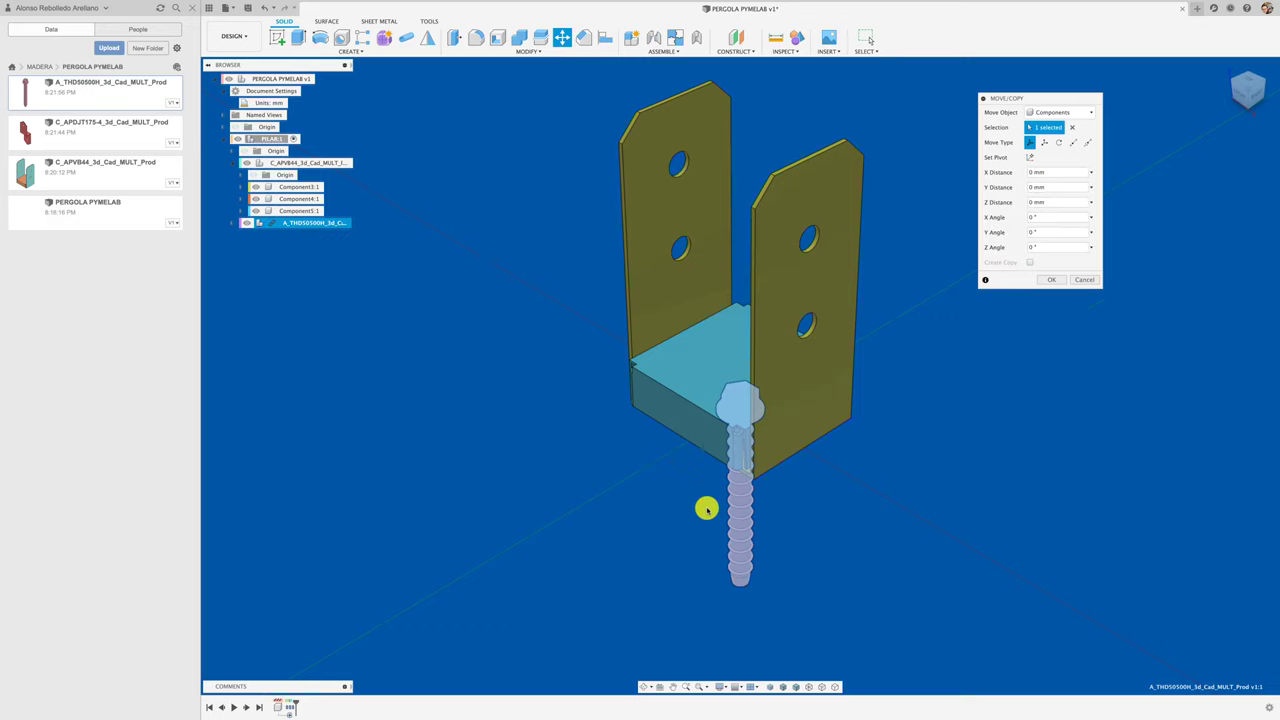
mouse_move(760, 423)
mouse_down()
mouse_move(968, 501)
mouse_move(980, 492)
mouse_up()
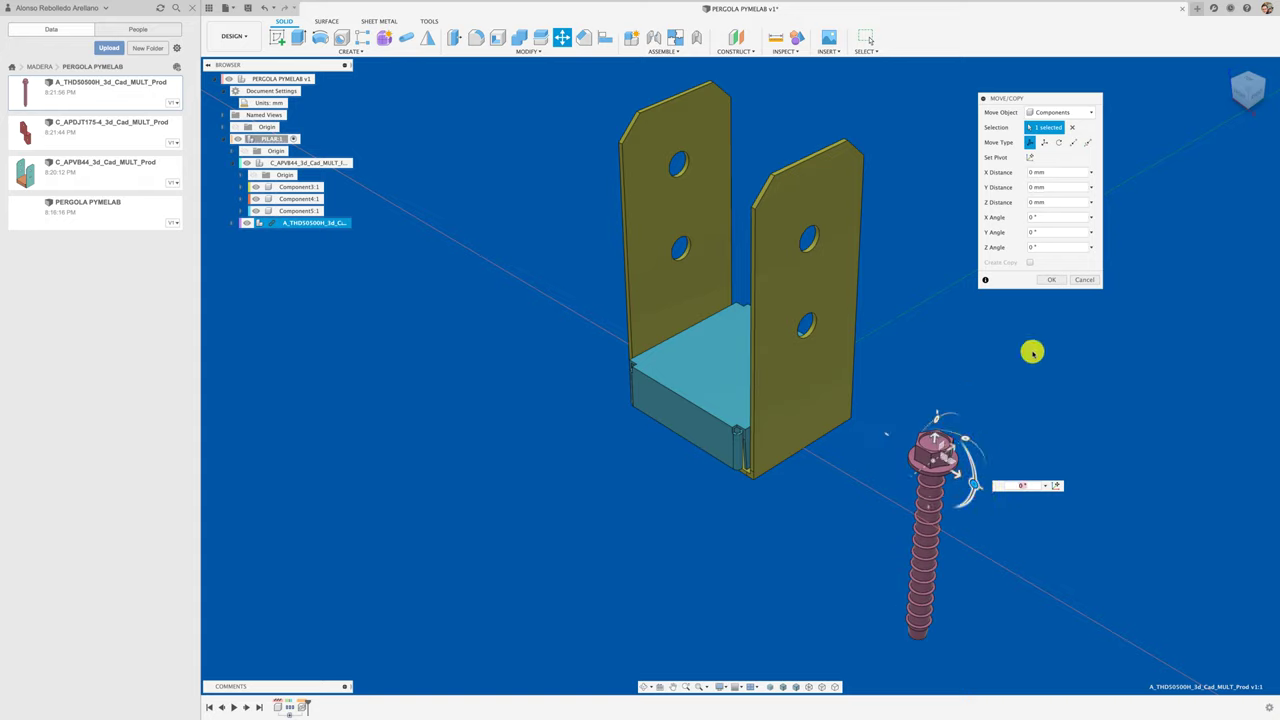
click(1051, 279)
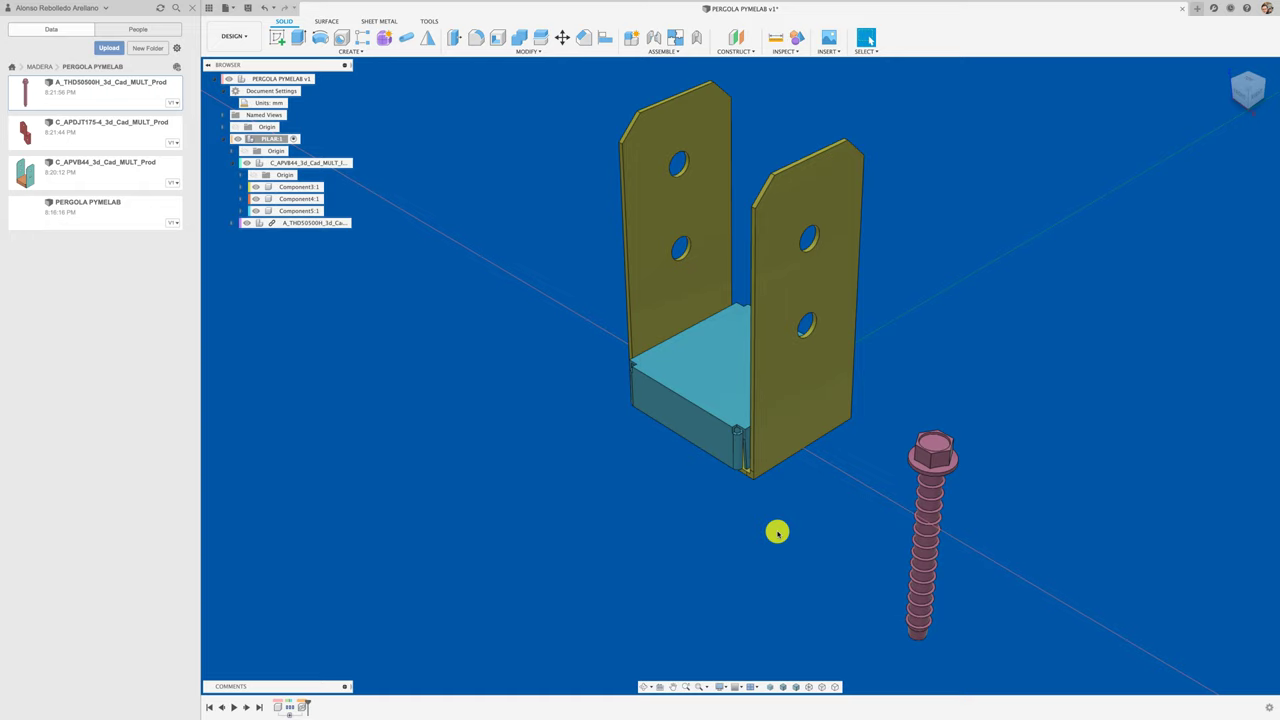
mouse_move(777, 532)
shift+middle_down()
mouse_move(793, 472)
mouse_move(310, 230)
shift+middle_up()
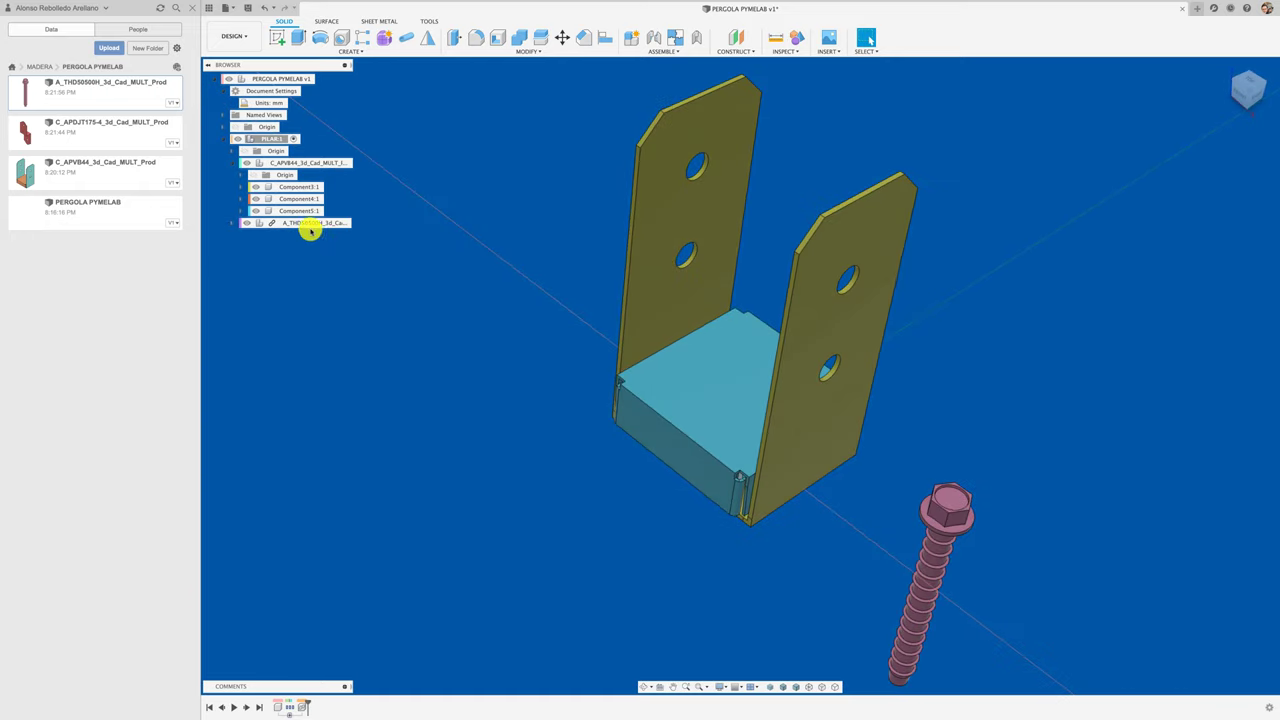
Fix the three post base parts, including the Component5:1 teal block, in place
click(305, 210)
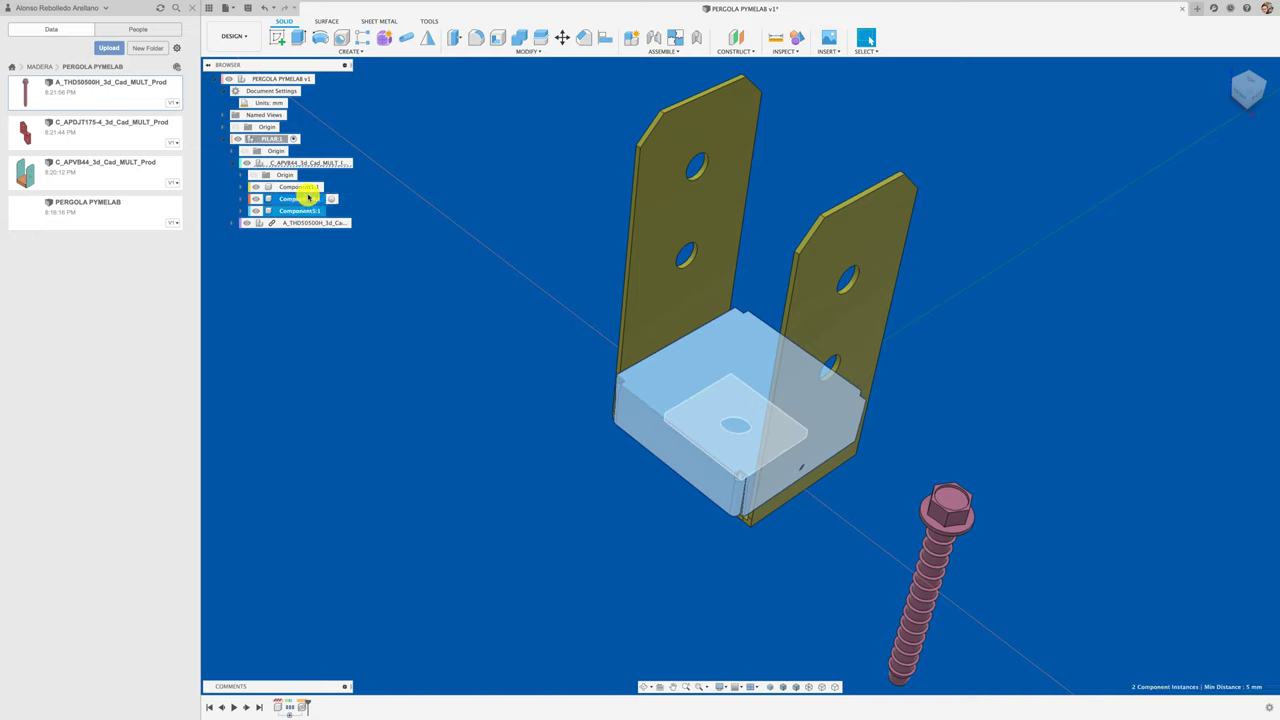
shift+click(305, 187)
right_click(305, 188)
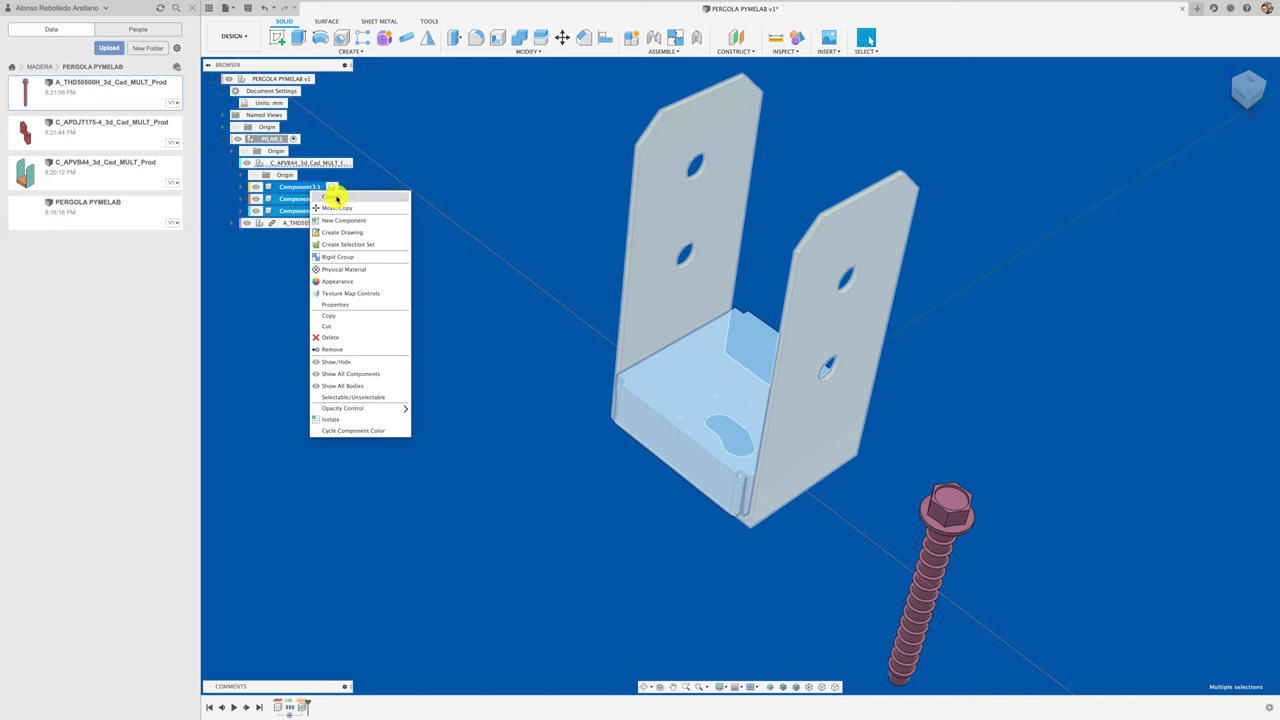
click(336, 197)
click(413, 337)
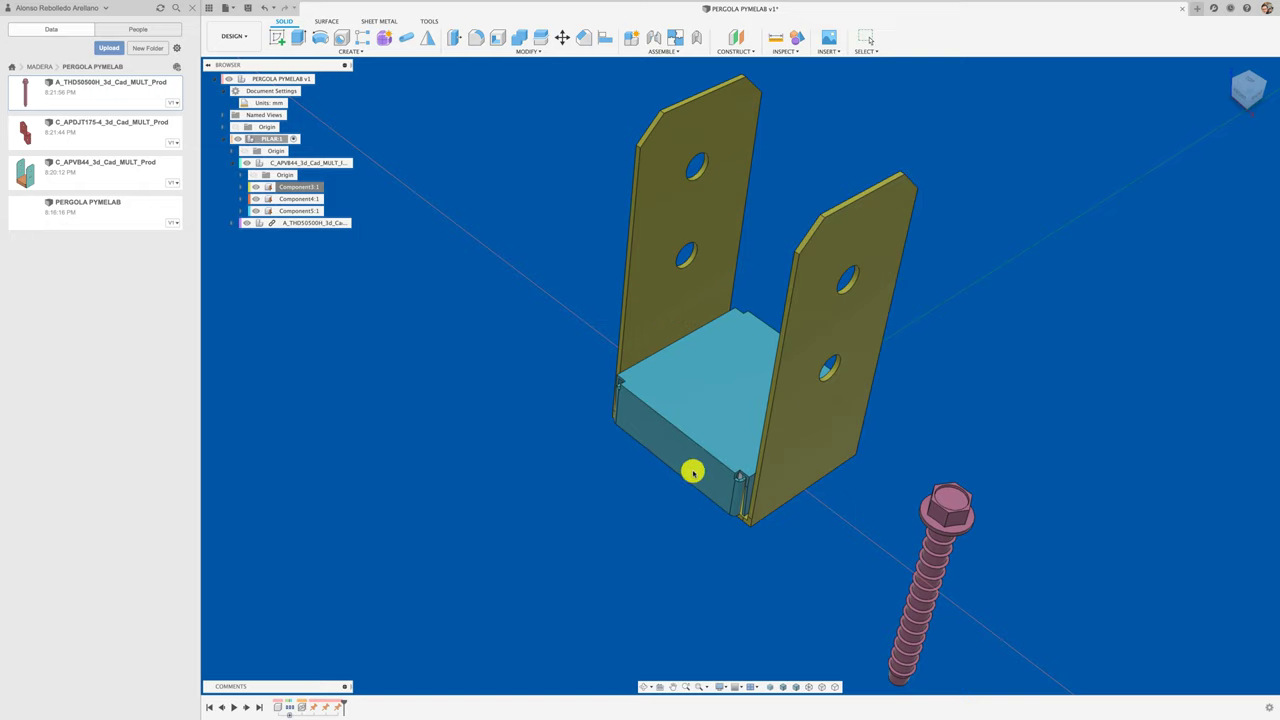
click(669, 397)
shift+middle_drag(669, 397, 349, 243)
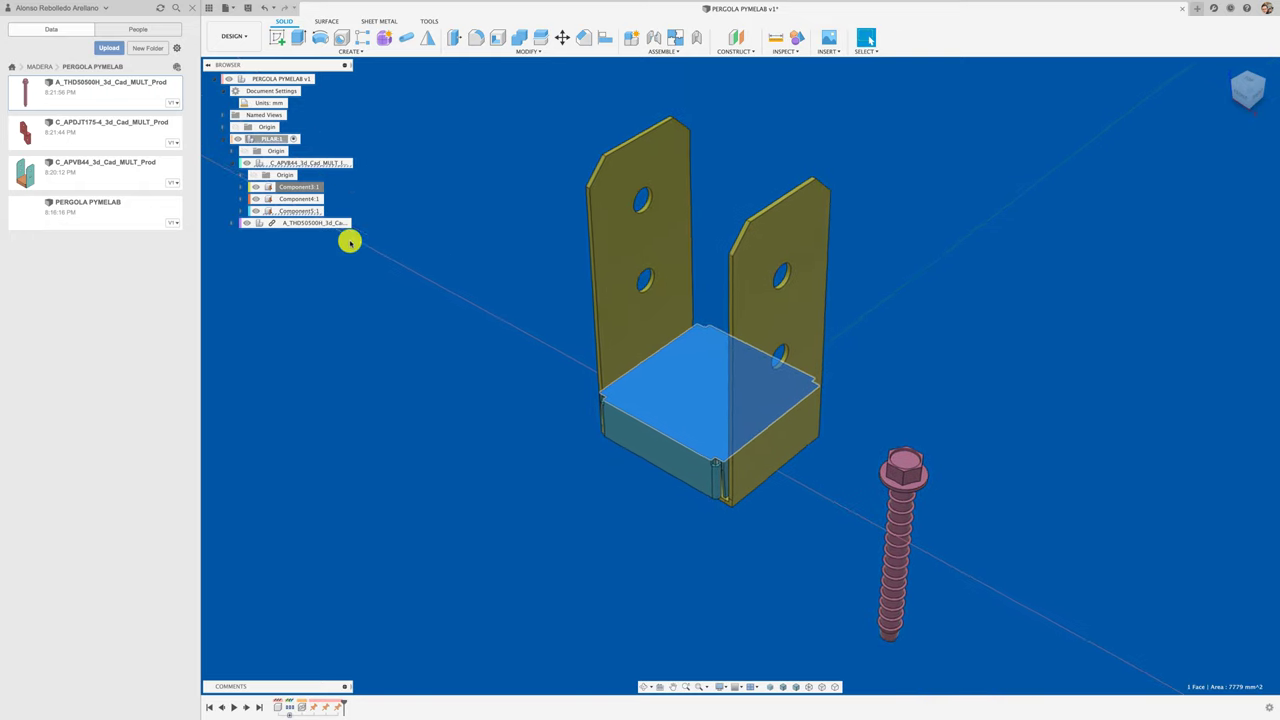
click(349, 243)
Break the A_THD50500H screw's link and move it left of the post base
click(233, 163)
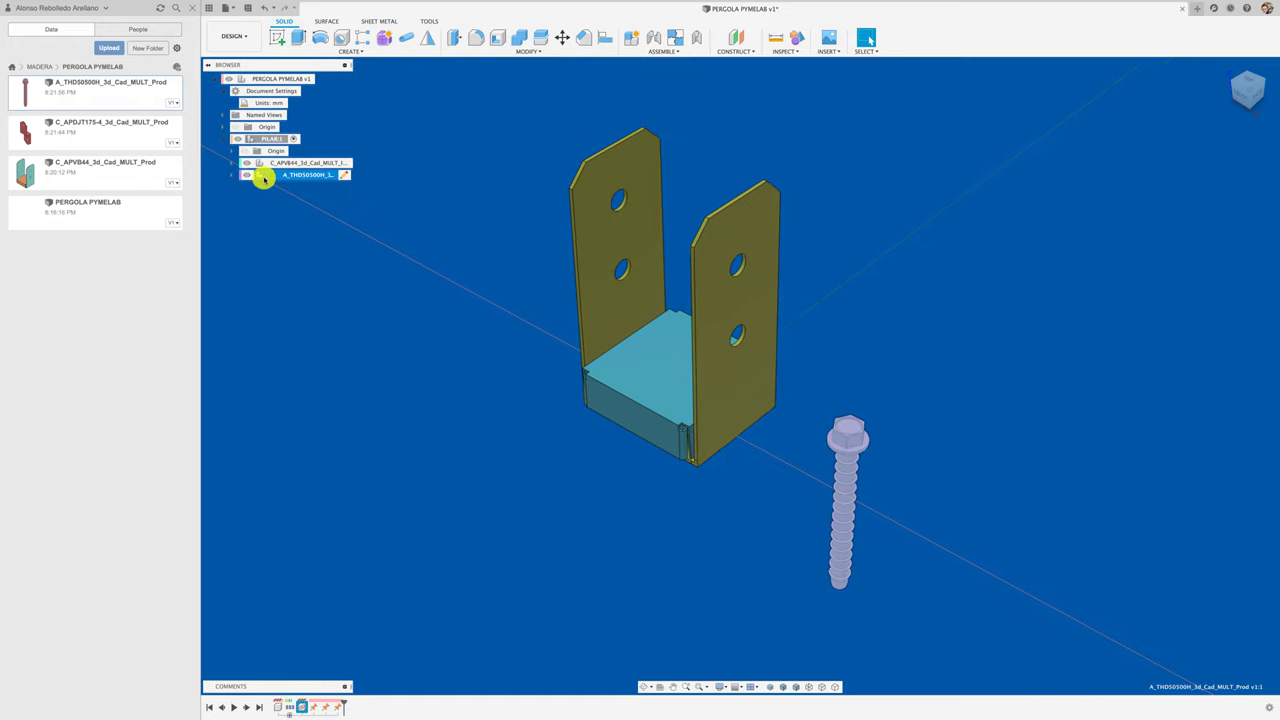
right_click(285, 178)
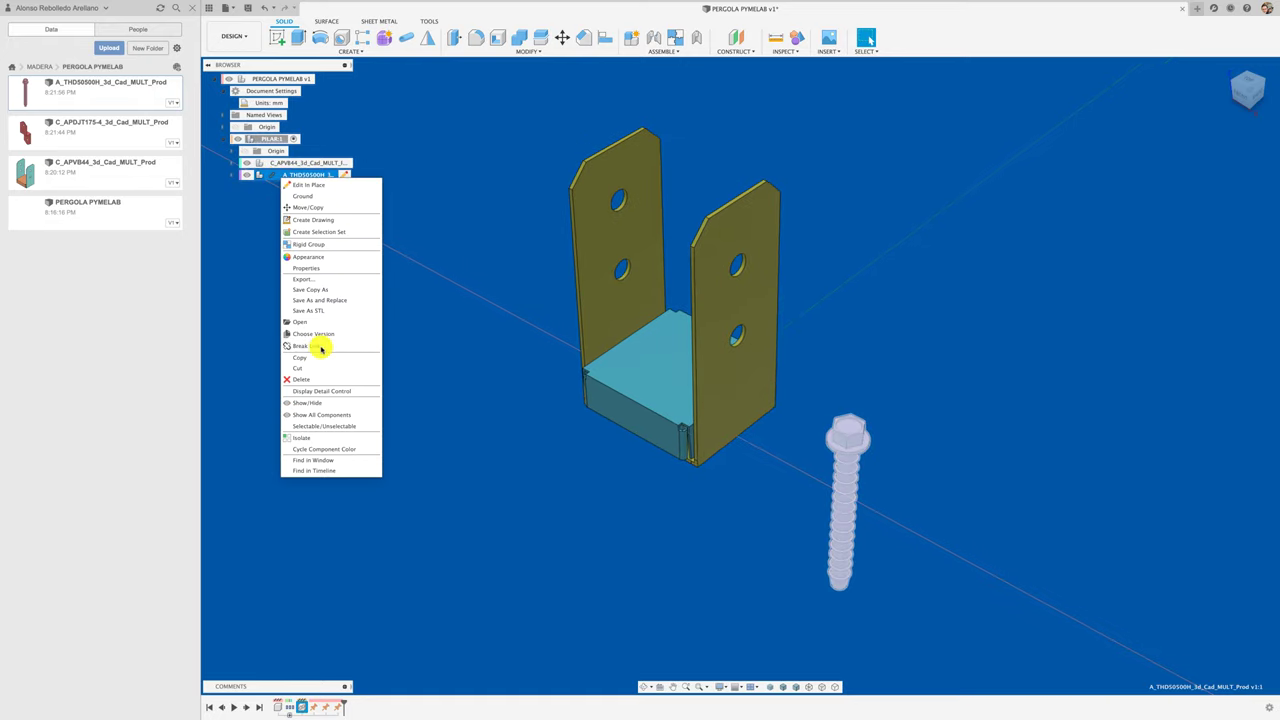
click(321, 346)
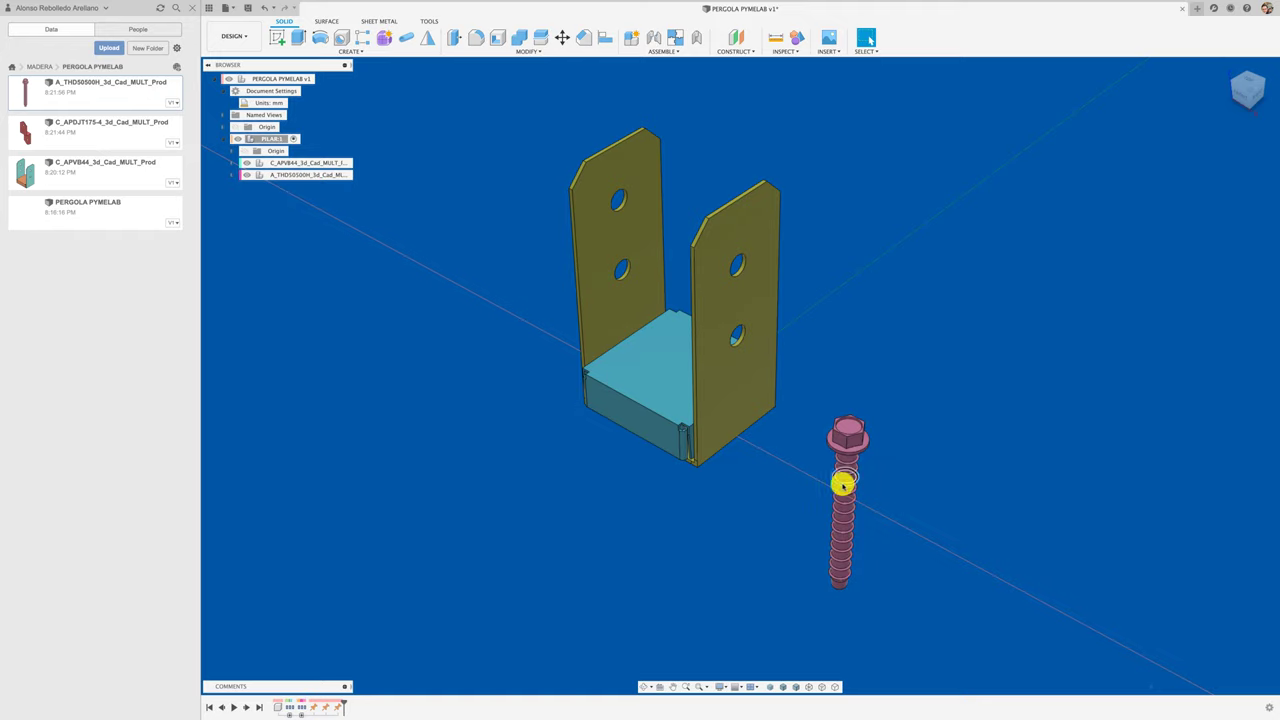
drag(843, 484, 510, 440)
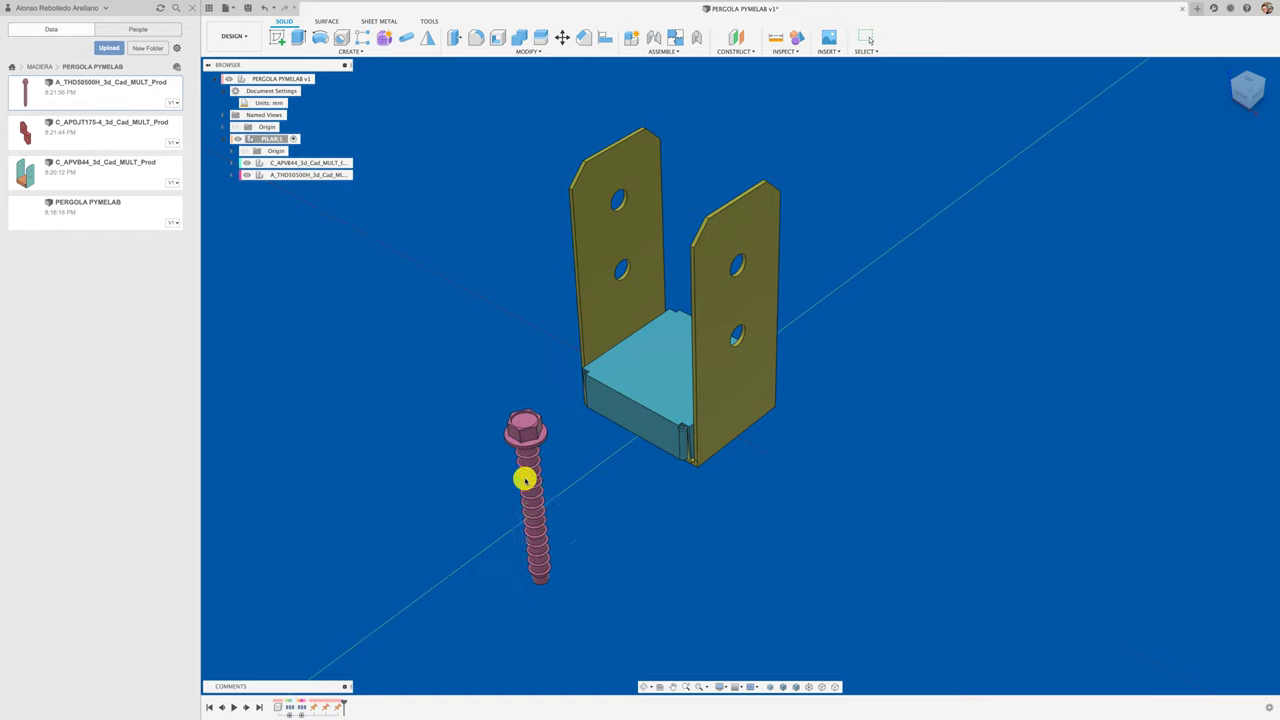
click(247, 163)
click(248, 163)
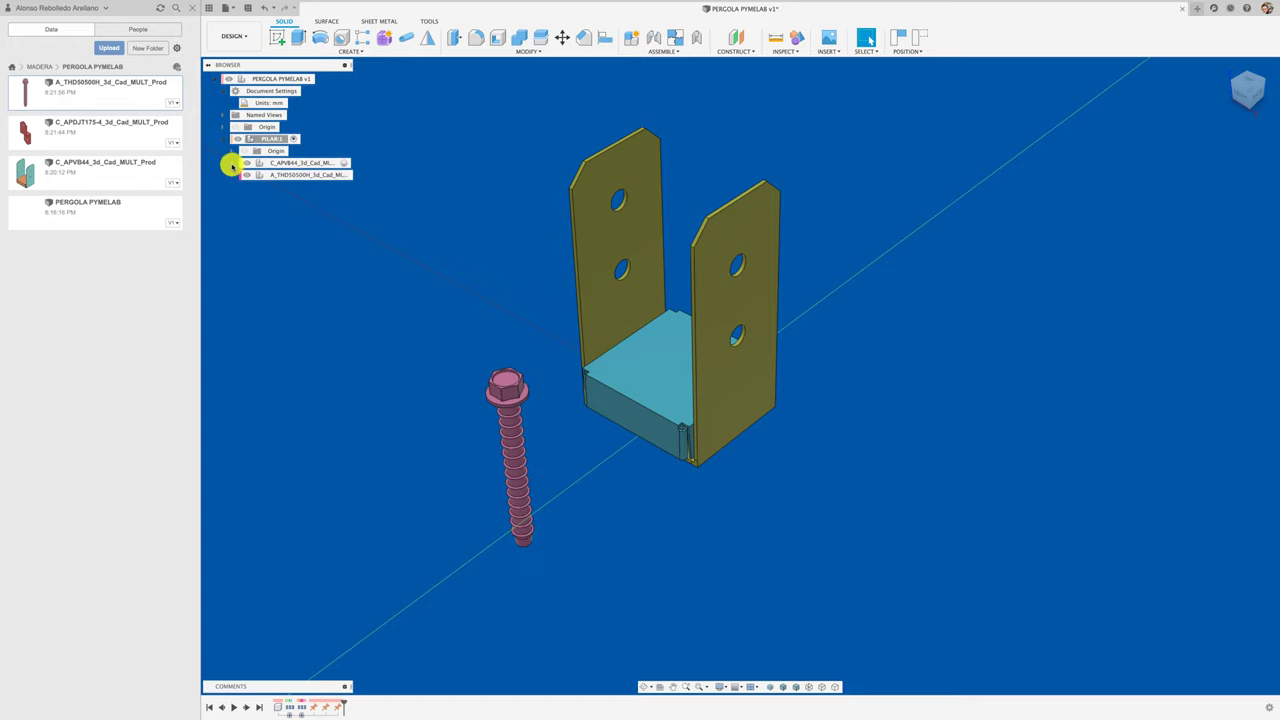
Expand C_APVB44, nudge the screw lower, and trial-hide the Component5:1 teal block
click(232, 164)
drag(480, 417, 517, 449)
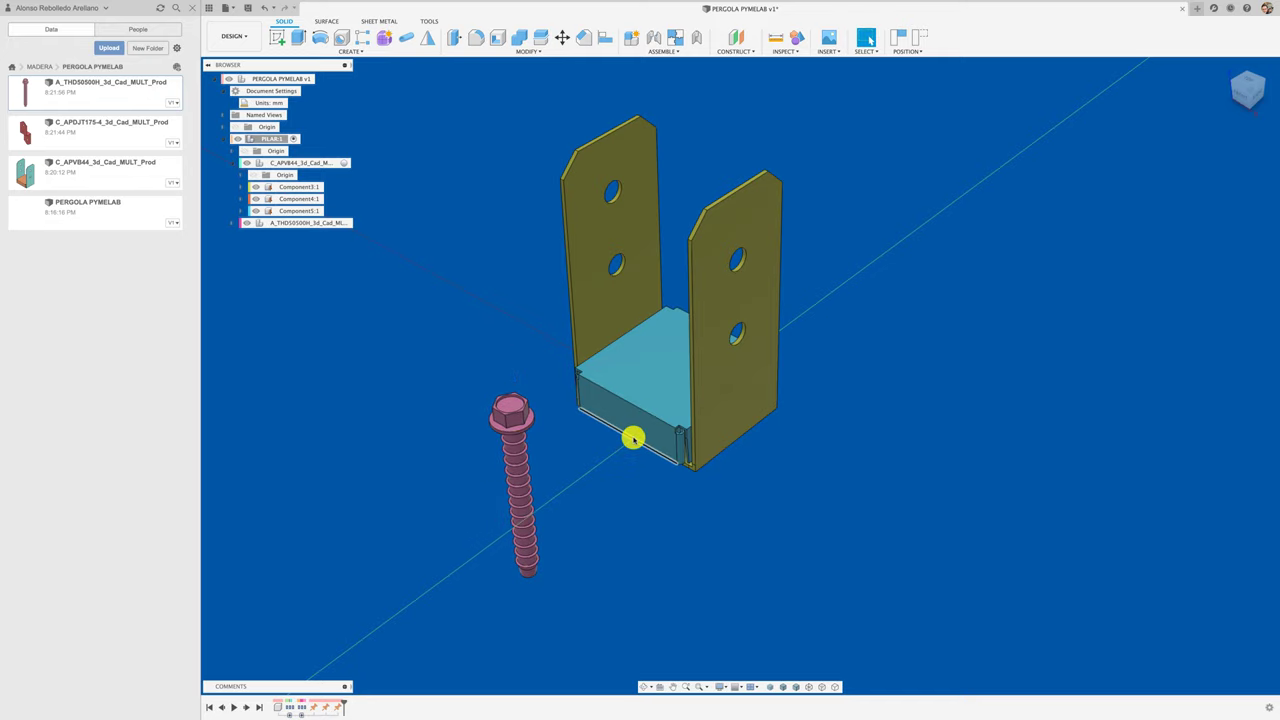
click(252, 200)
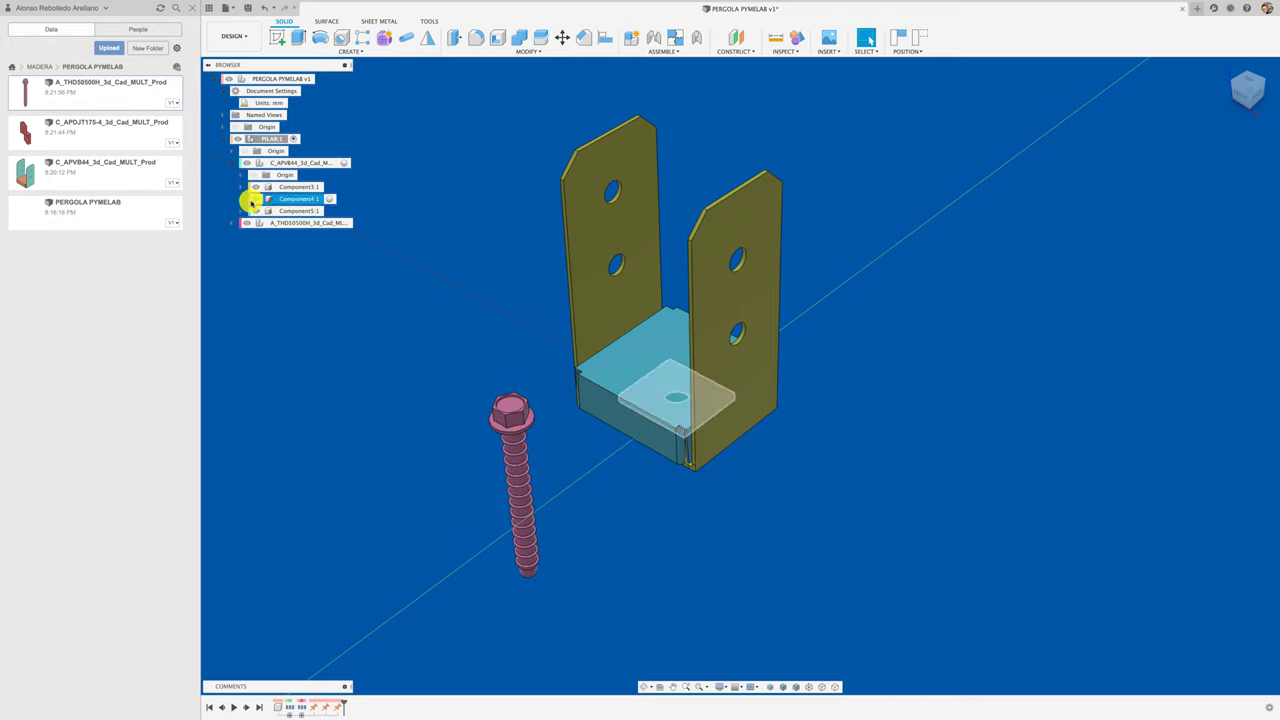
click(252, 209)
click(256, 211)
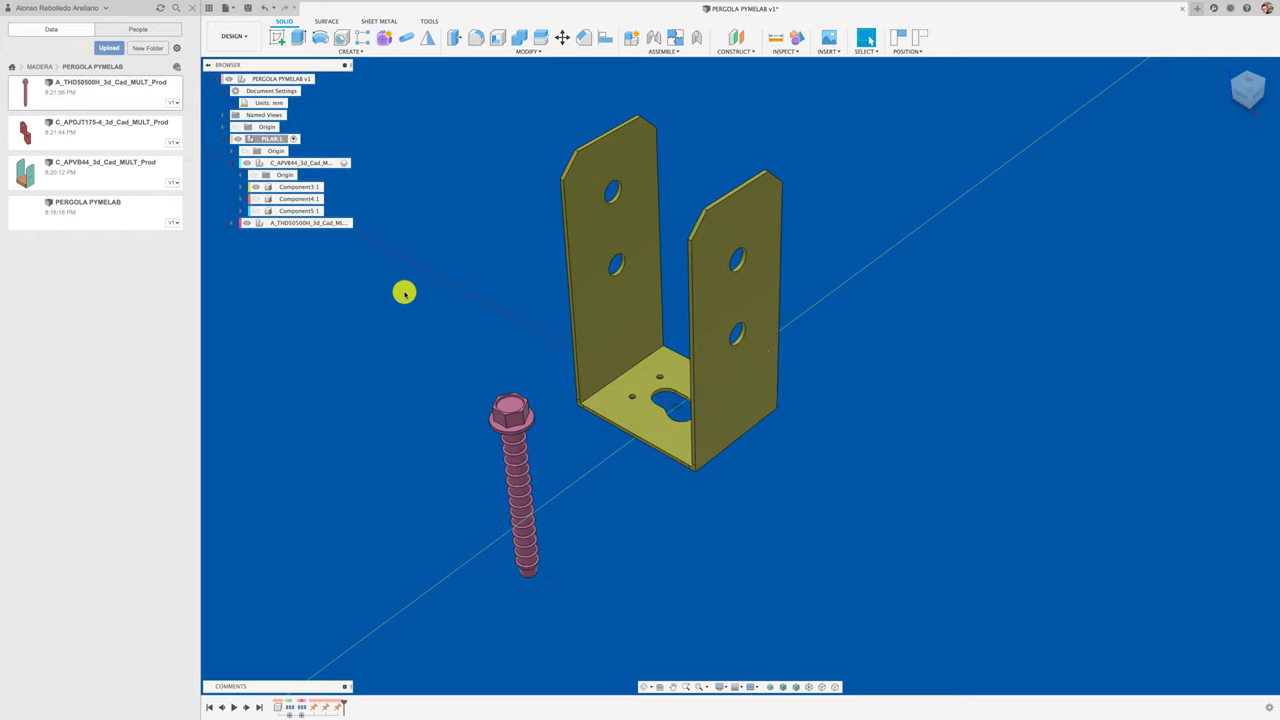
click(257, 207)
Hide Component5:1 to expose the Component4:1 washer, and orbit to a low side view
click(257, 207)
click(257, 200)
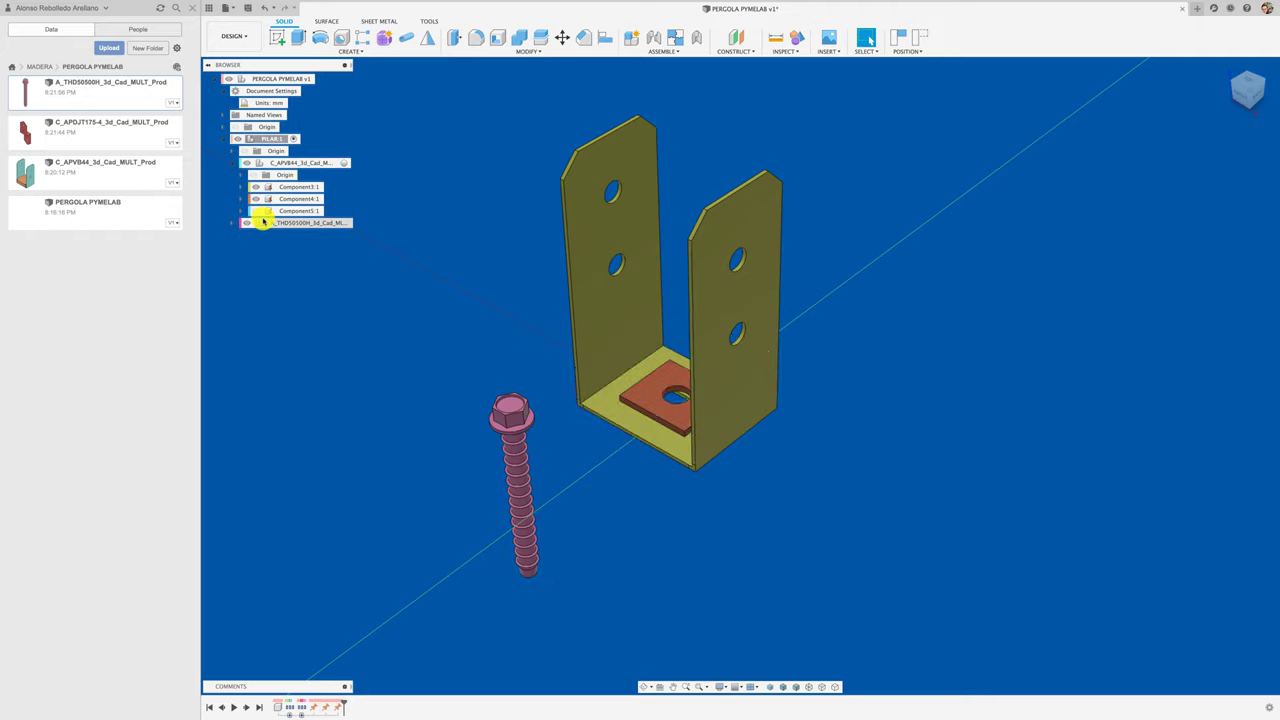
click(256, 211)
click(256, 211)
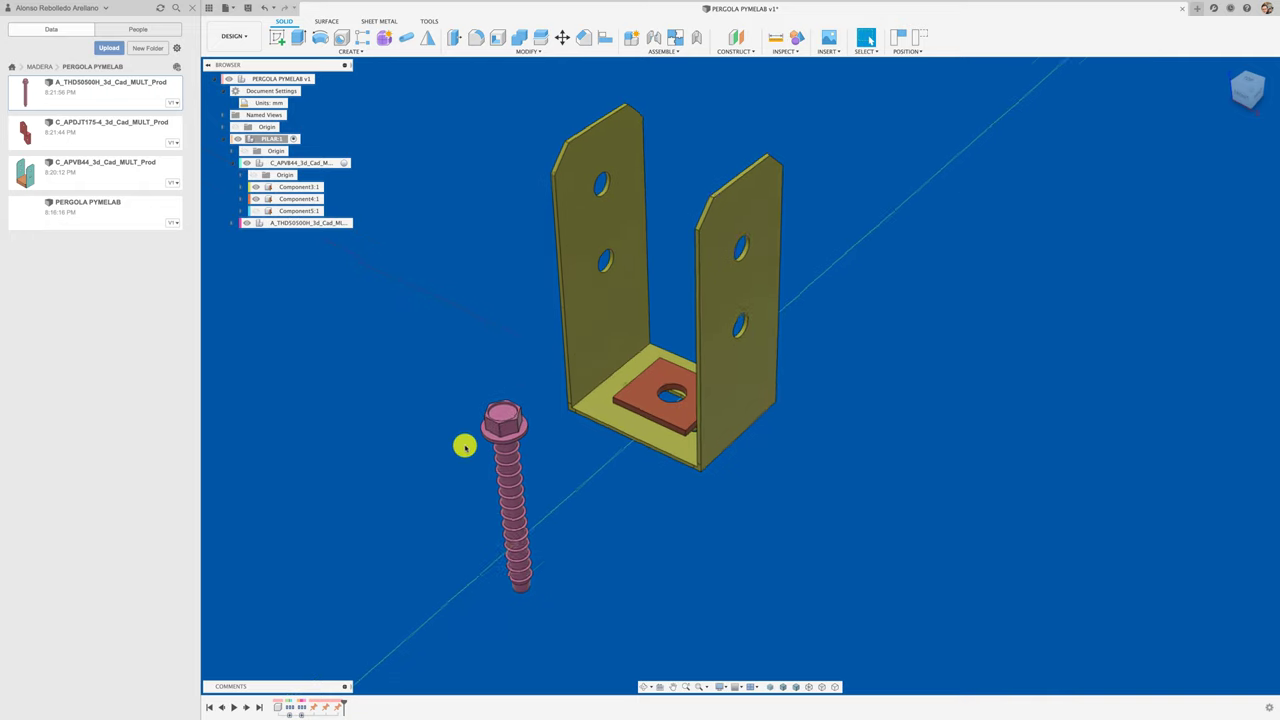
shift+middle_drag(466, 446, 500, 450)
drag(500, 450, 476, 470)
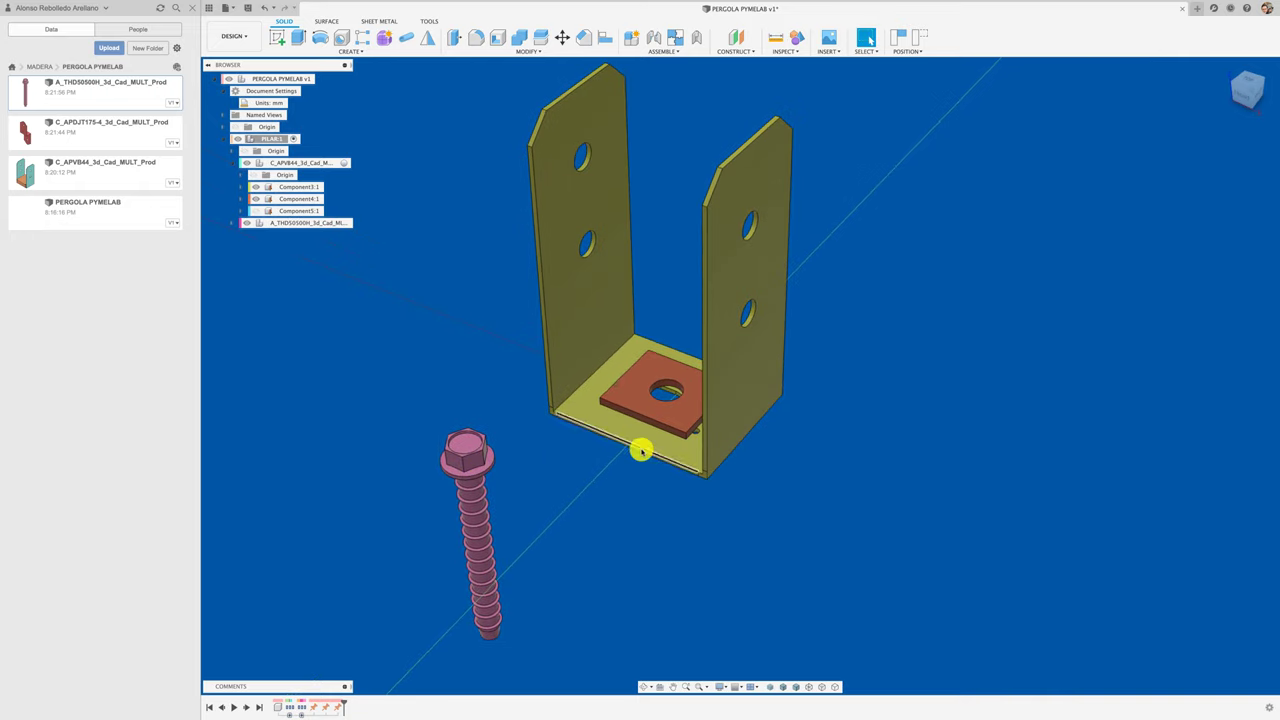
mouse_move(583, 466)
shift+middle_down()
mouse_move(583, 485)
mouse_move(441, 474)
shift+middle_up()
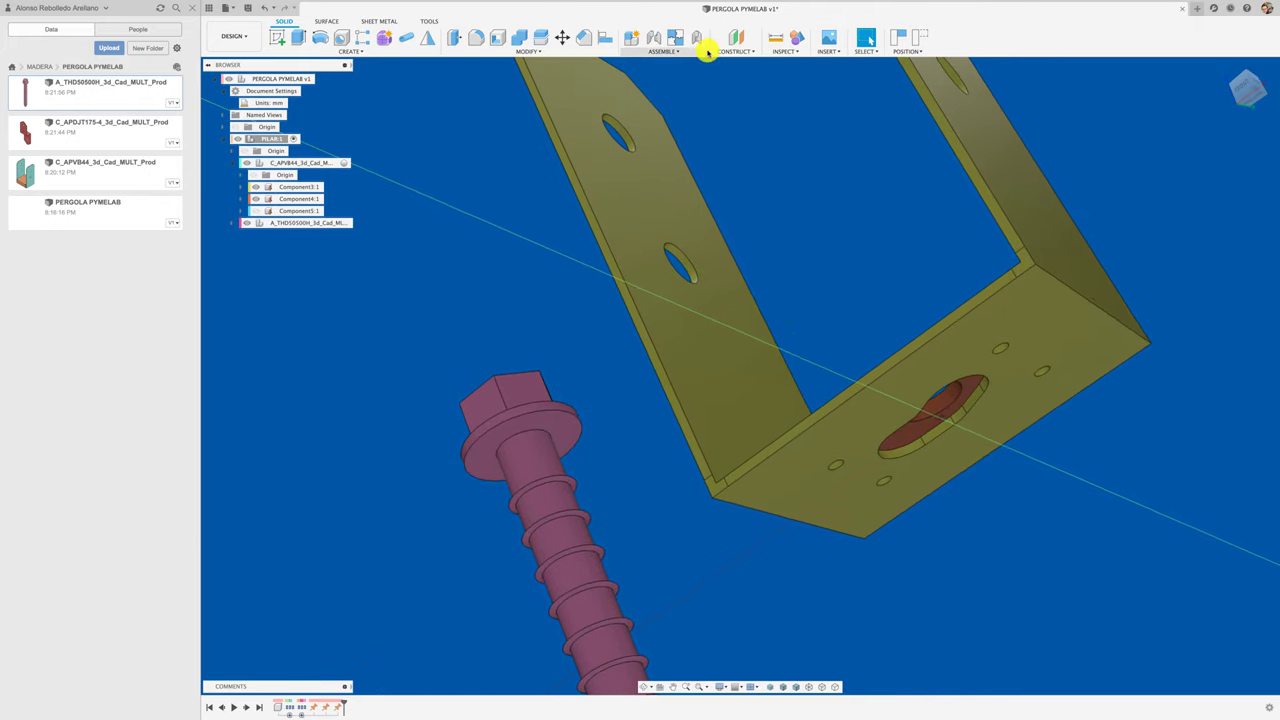
Joint the screw's head flange to the centre of the Component4:1 washer hole
click(670, 53)
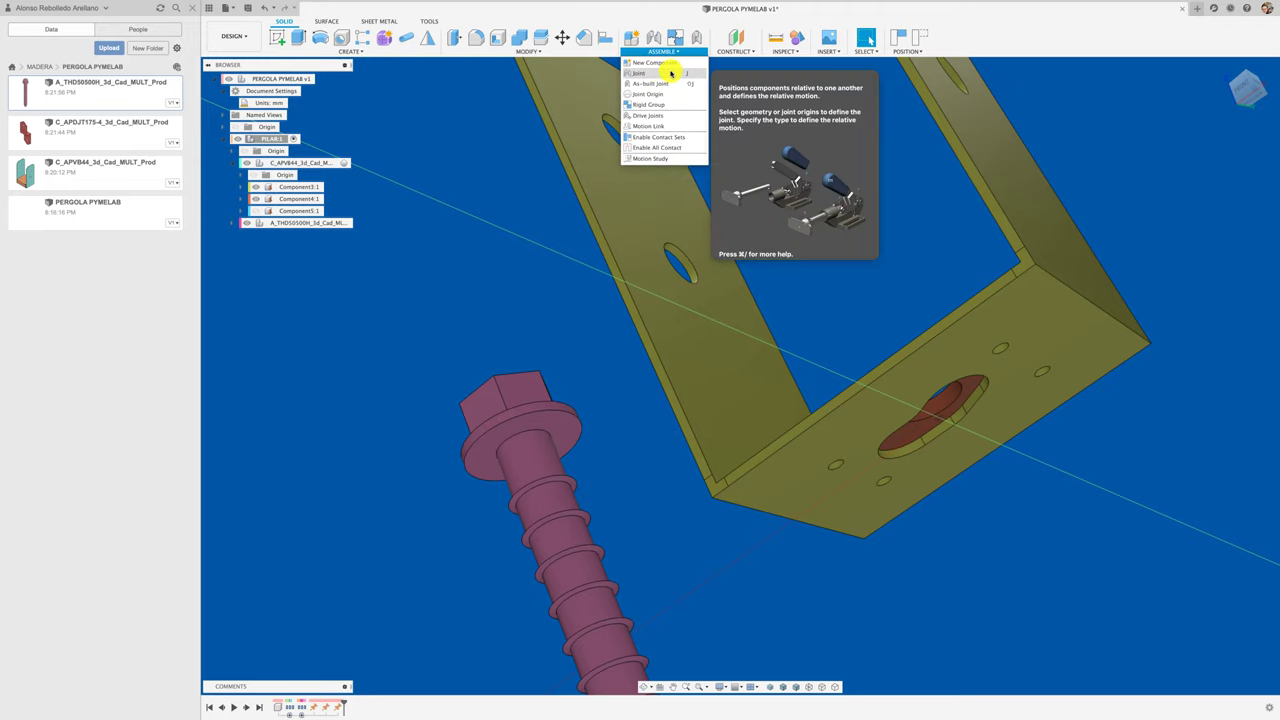
click(665, 73)
click(645, 367)
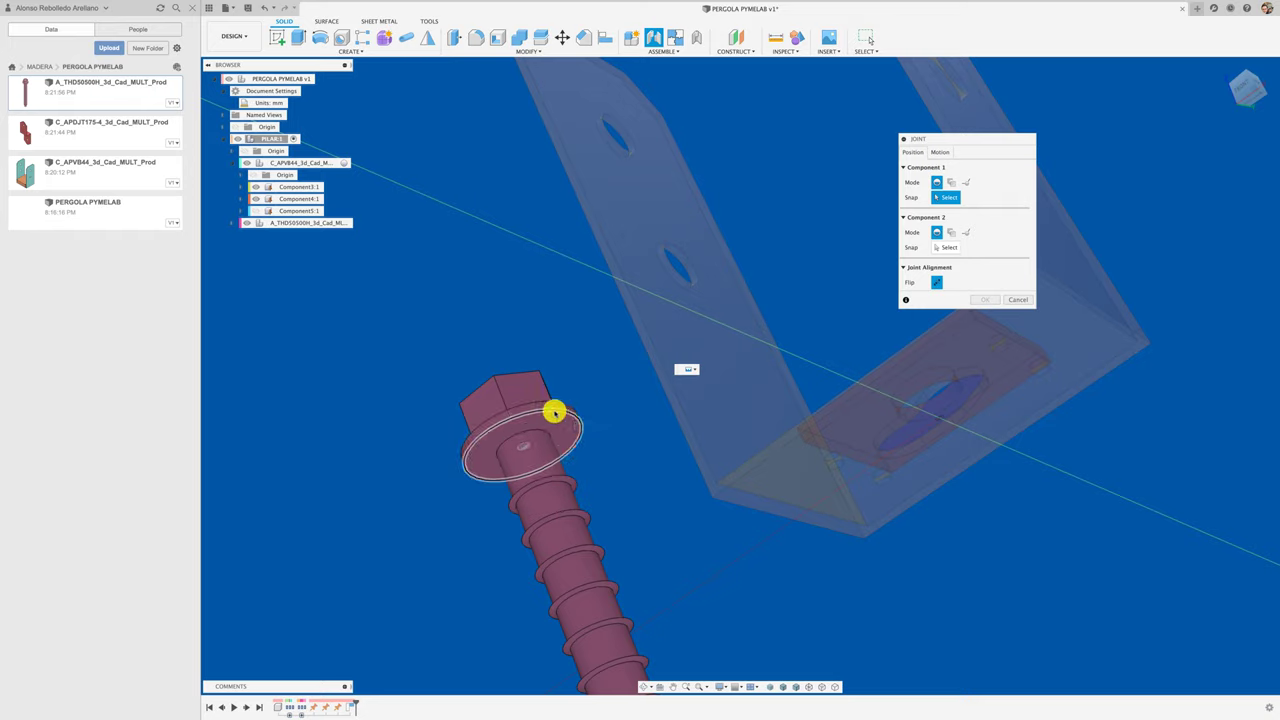
click(554, 412)
click(554, 412)
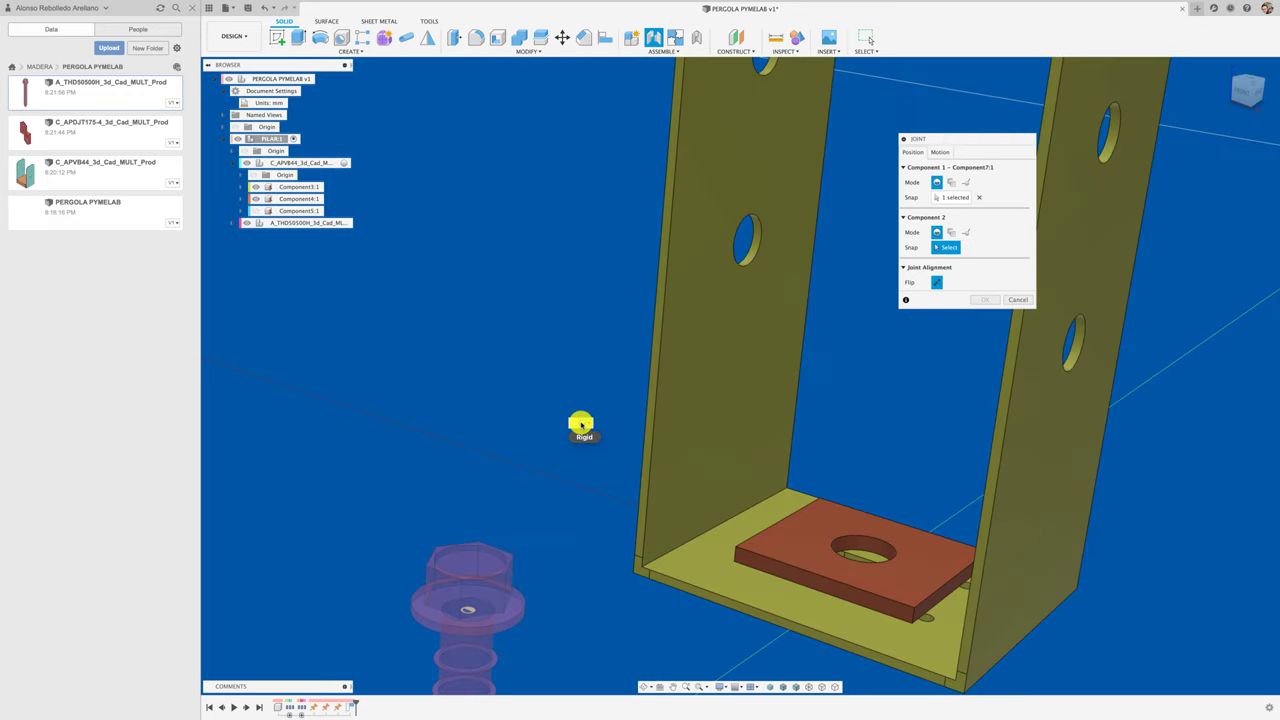
click(833, 520)
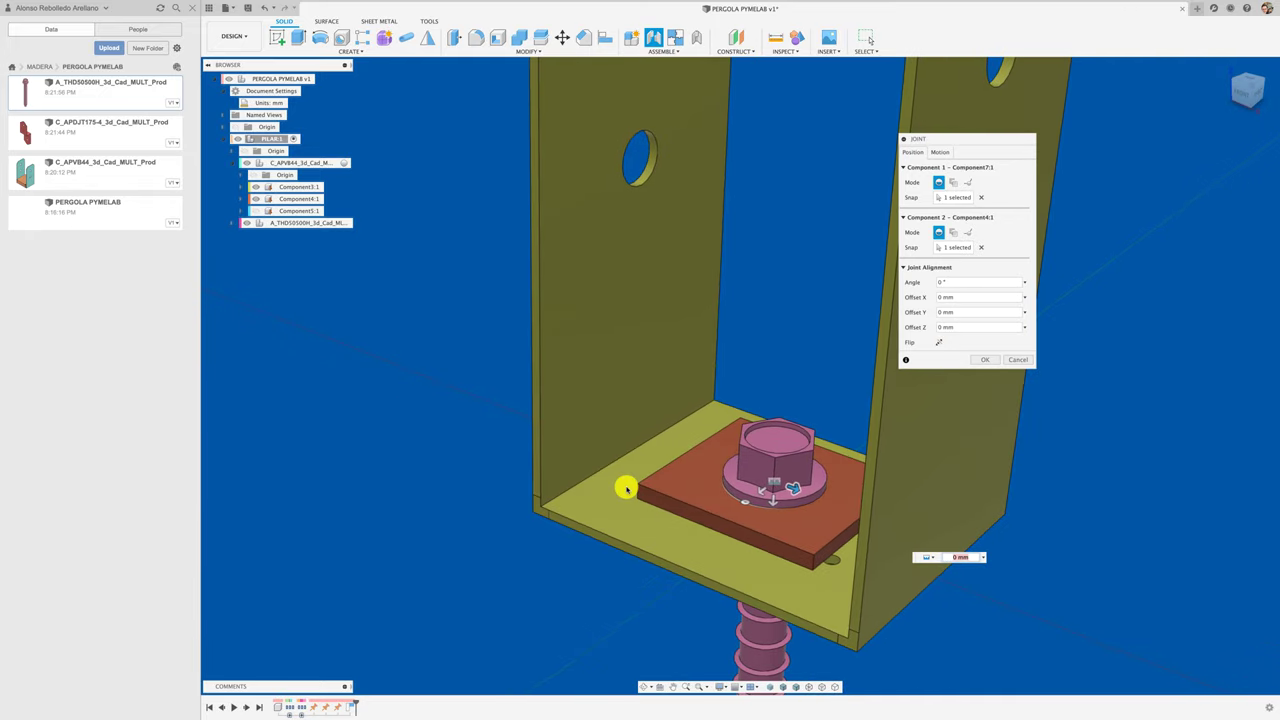
click(985, 360)
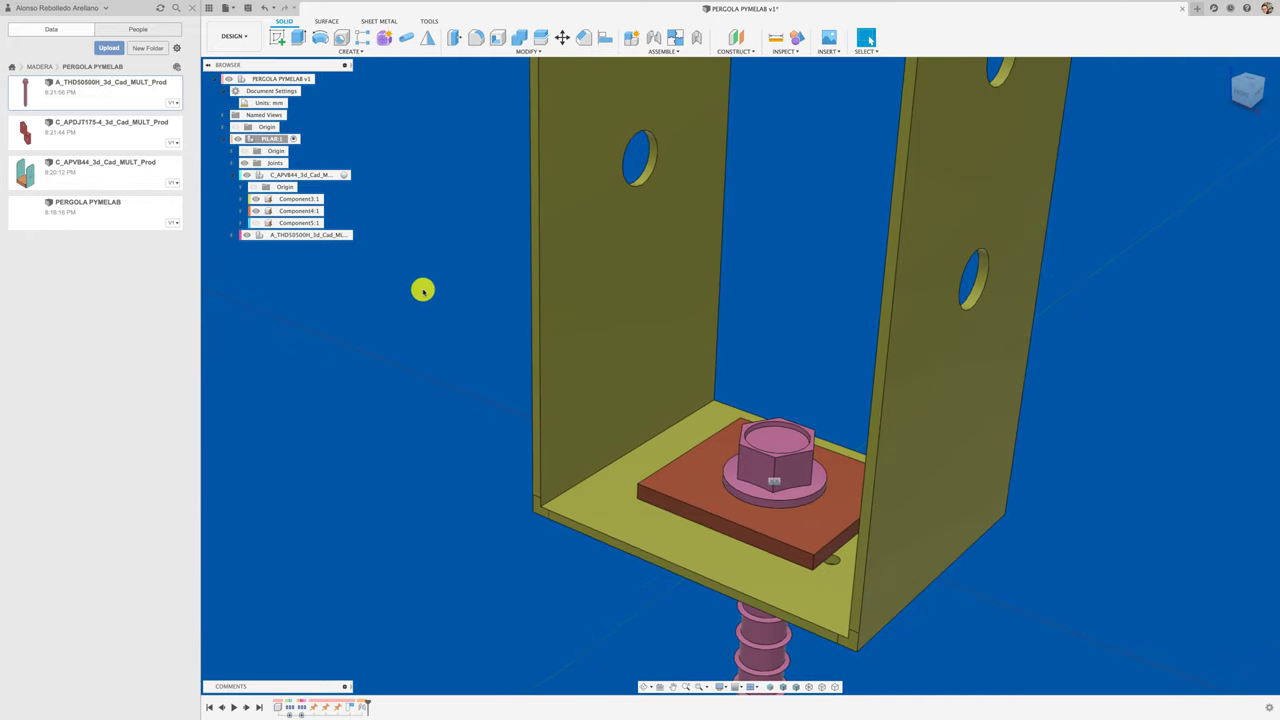
Unhide the Component5:1 teal block and zoom out to see the whole assembly
shift+click(257, 222)
scroll(450, 350, down, 5)
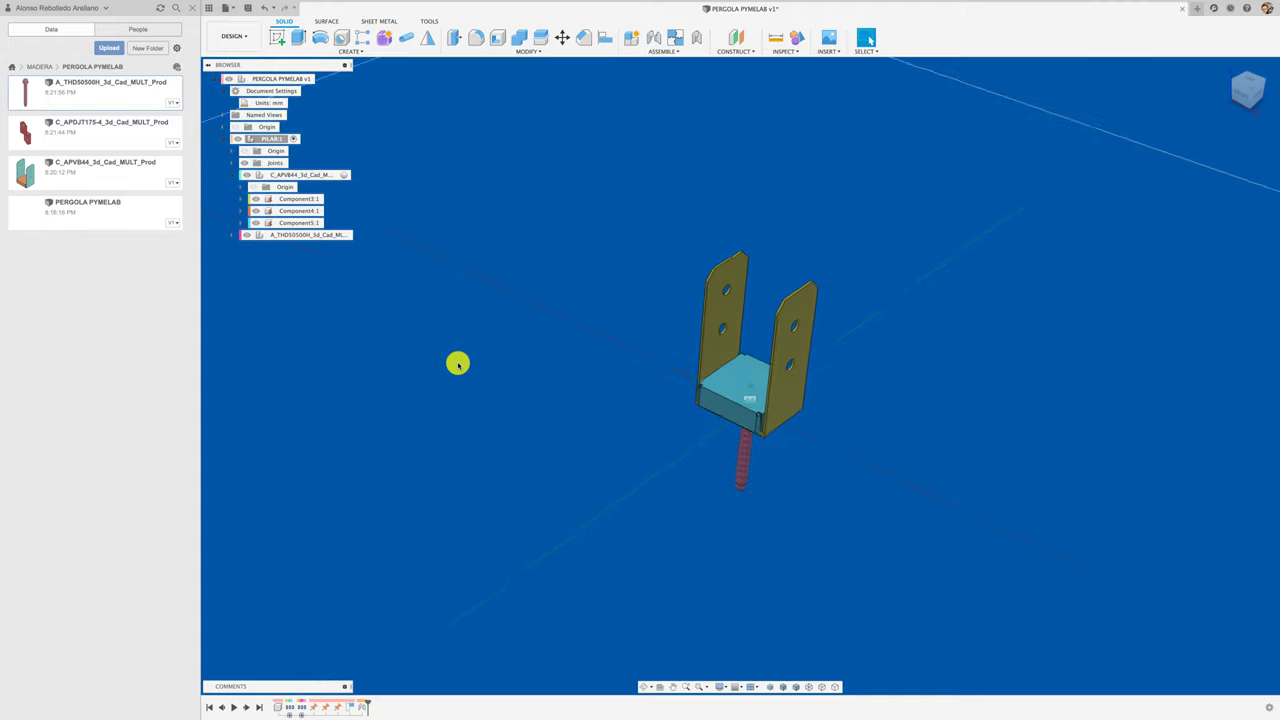